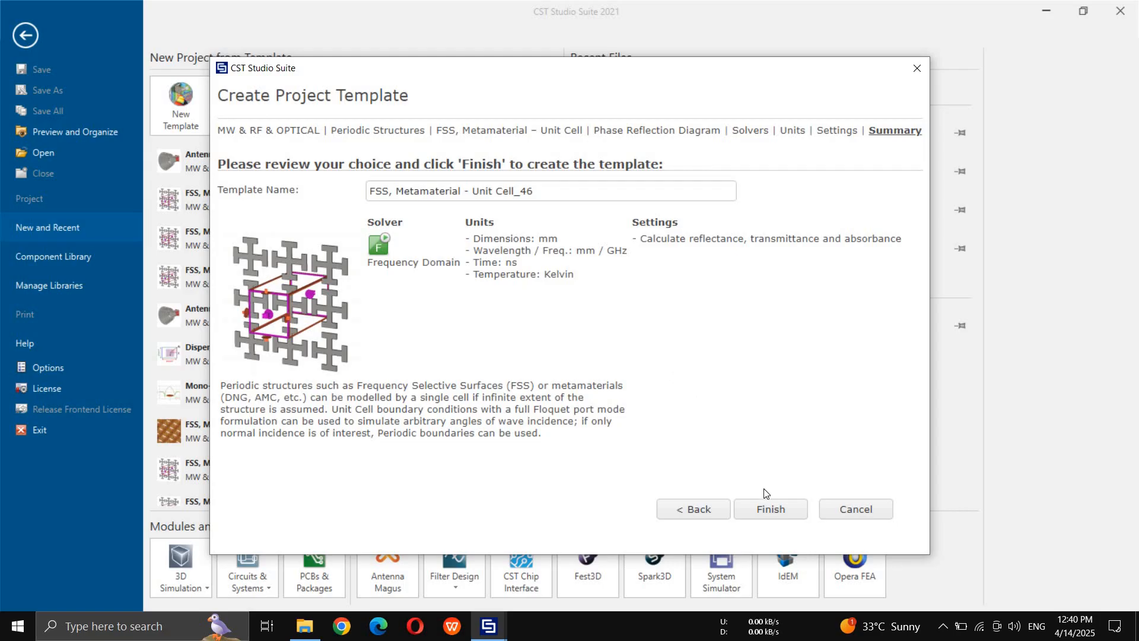
- Finish the FSS, Metamaterial - Unit Cell_46 project template to create a new frequency-domain project
left_click(780, 512)
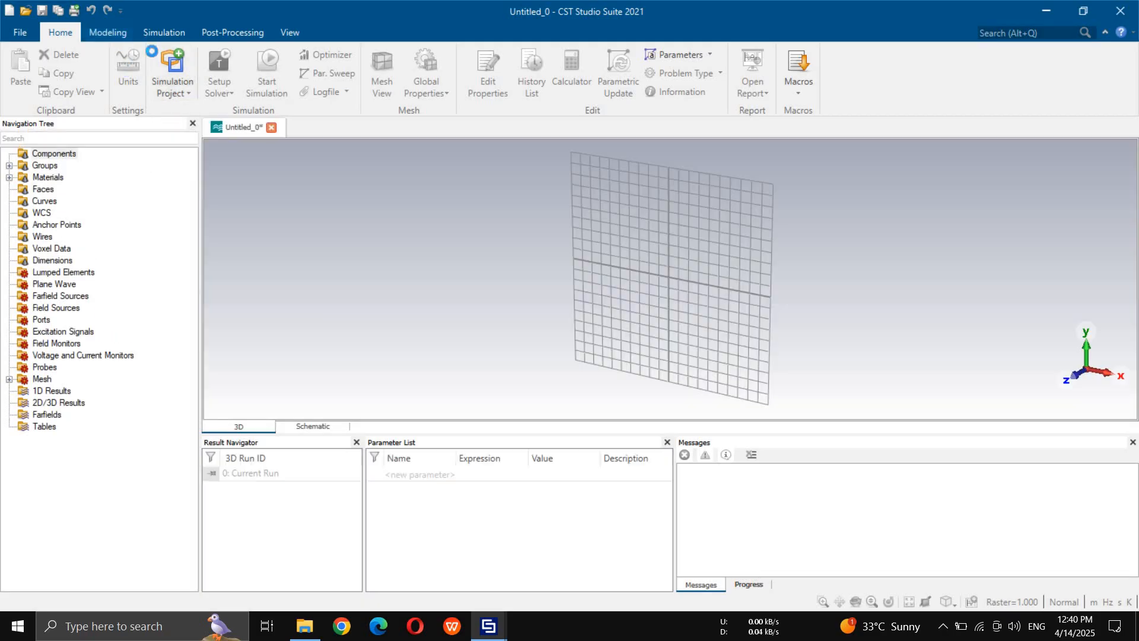
left_click(110, 33)
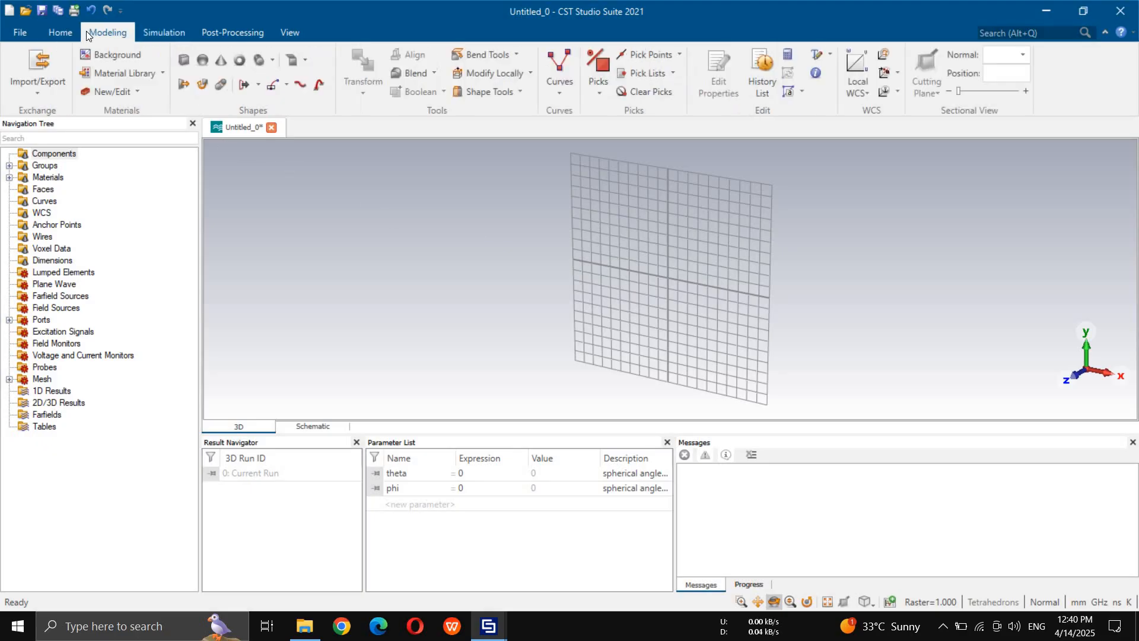
left_click(61, 33)
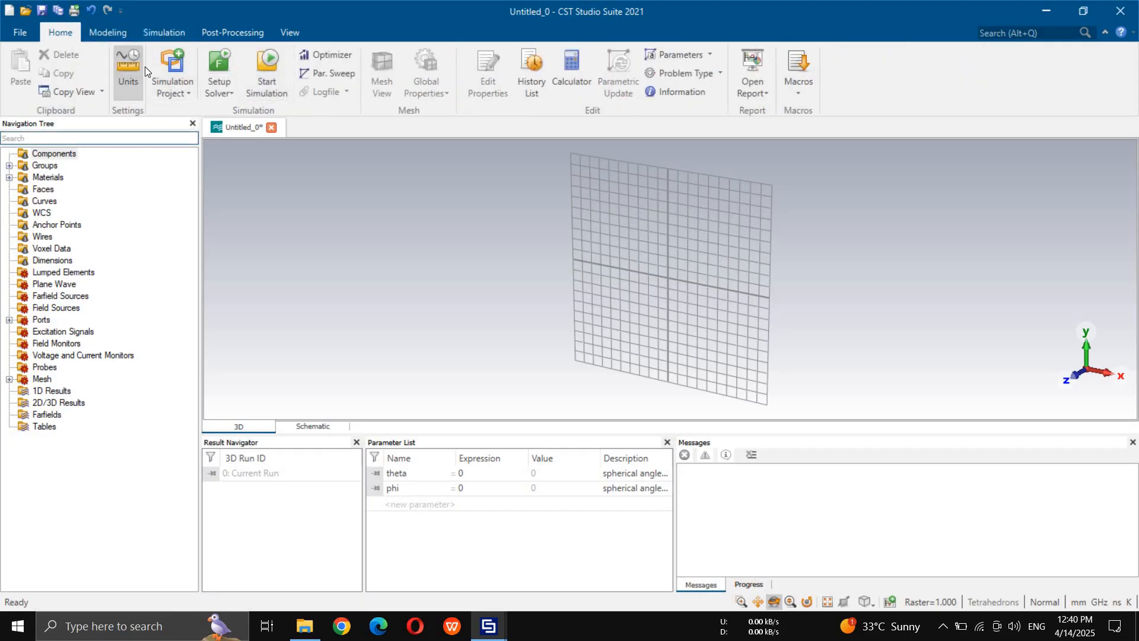
- Begin a brick named Substrate by numeric entry, spanning -a/2 to a/2 in X
left_click(108, 34)
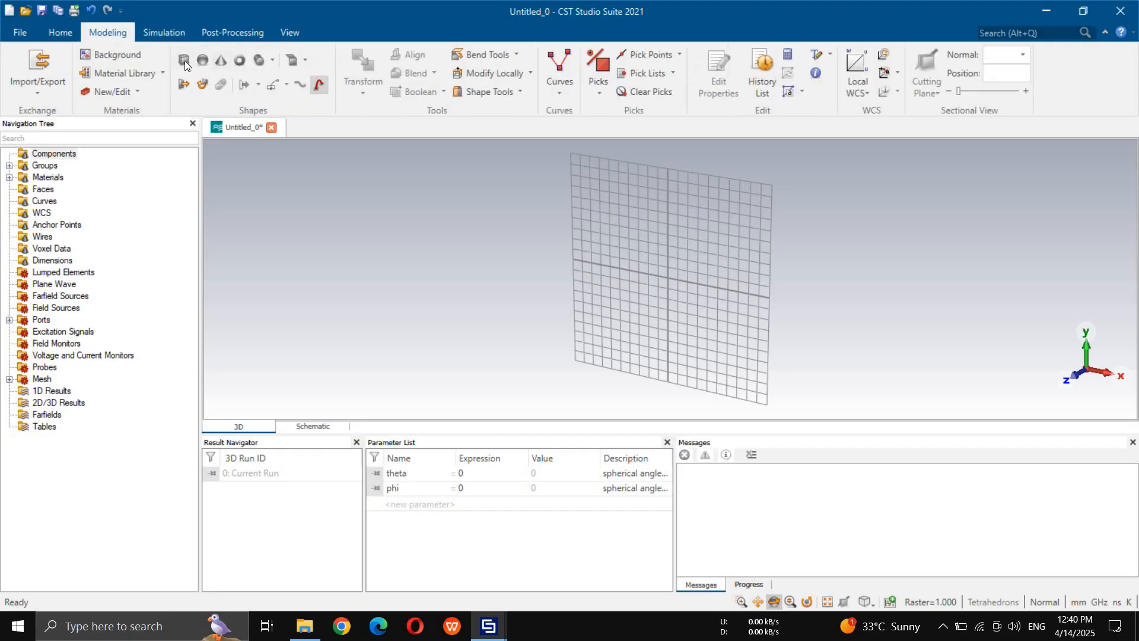
left_click(184, 60)
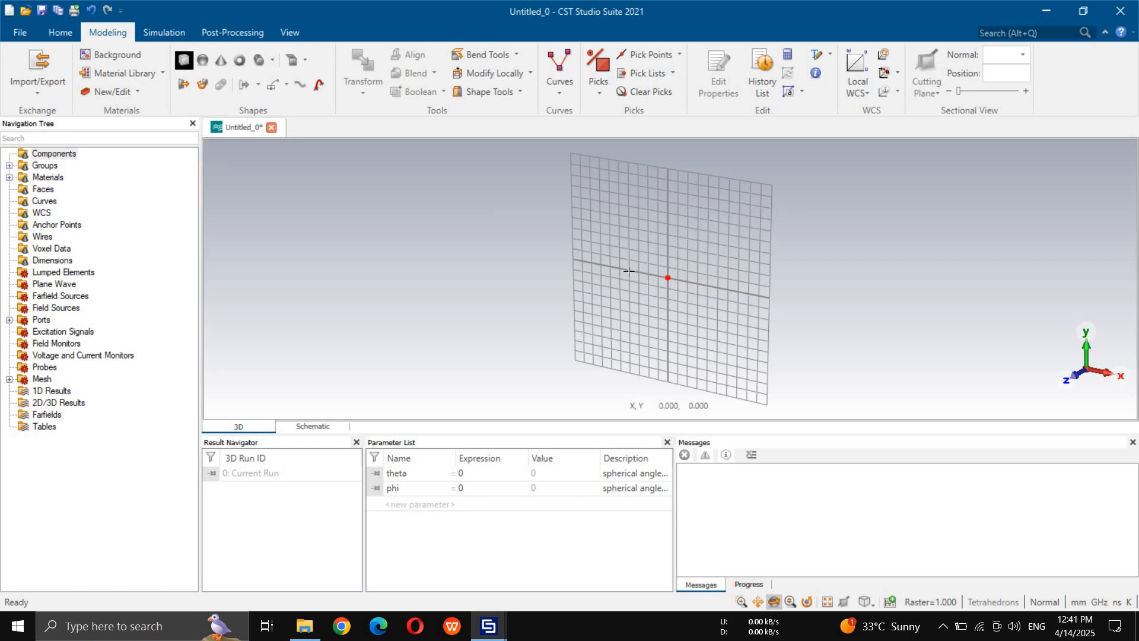
key("Escape")
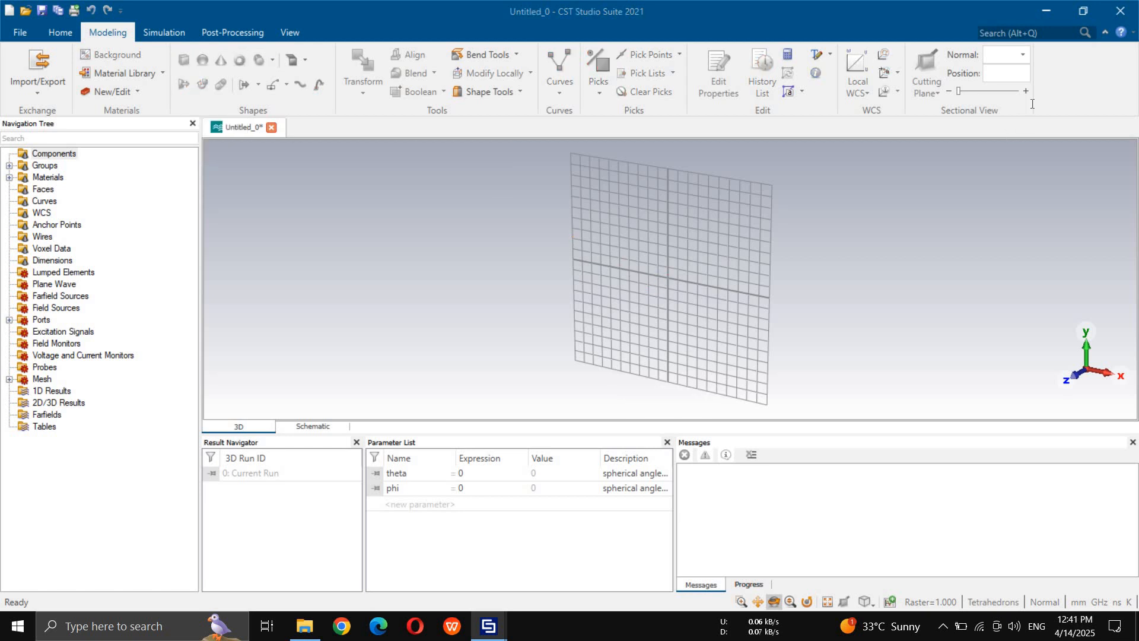
type("Substrate")
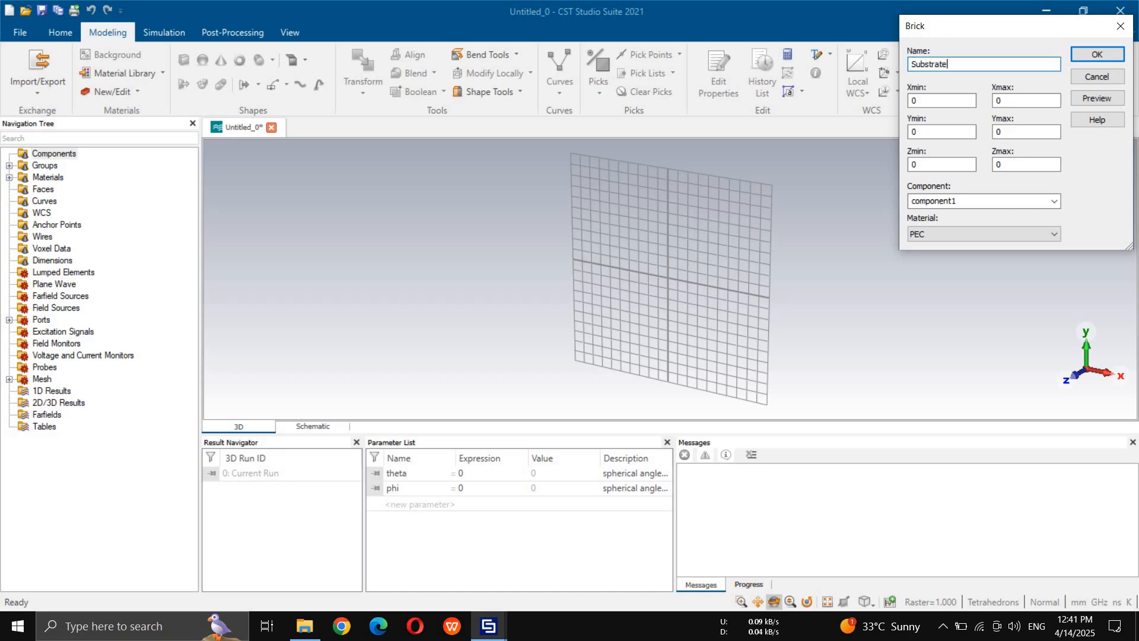
key("Tab")
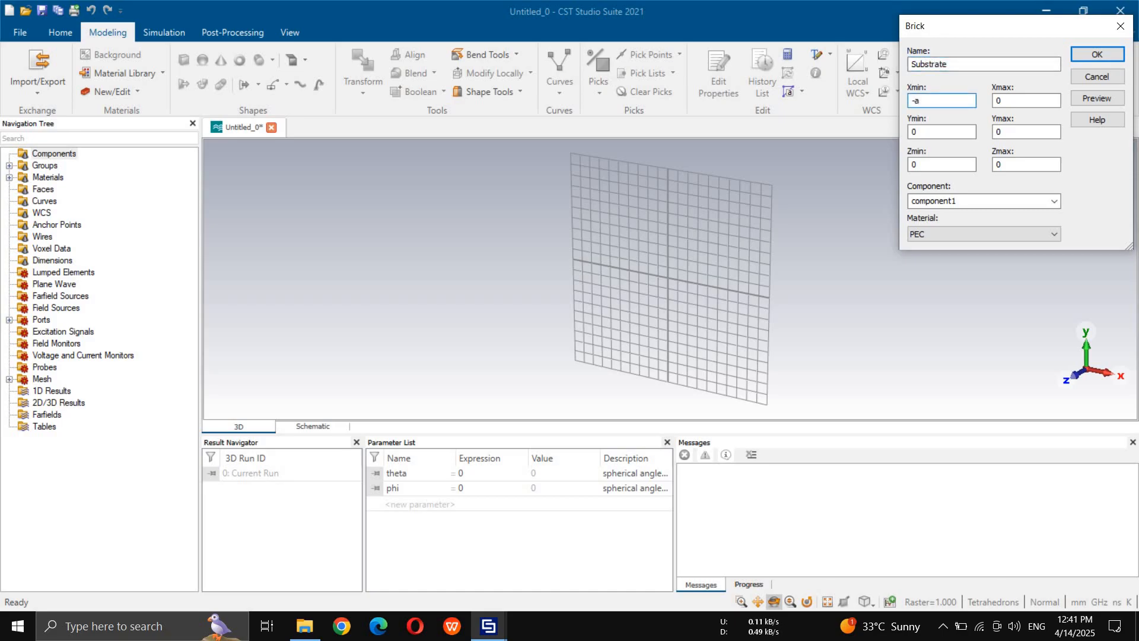
type("-a/2")
key("Tab")
type("a/2")
key("Tab")
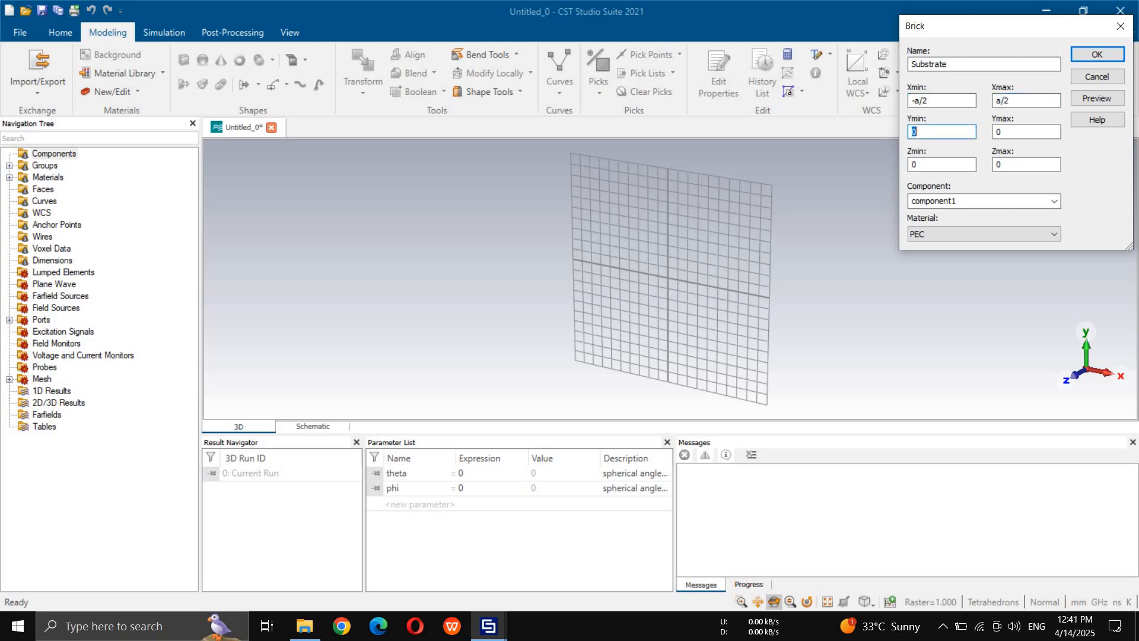
- Set the Substrate brick's Y range to -a/2 to a/2 and its Z range to -h to 0
type("a")
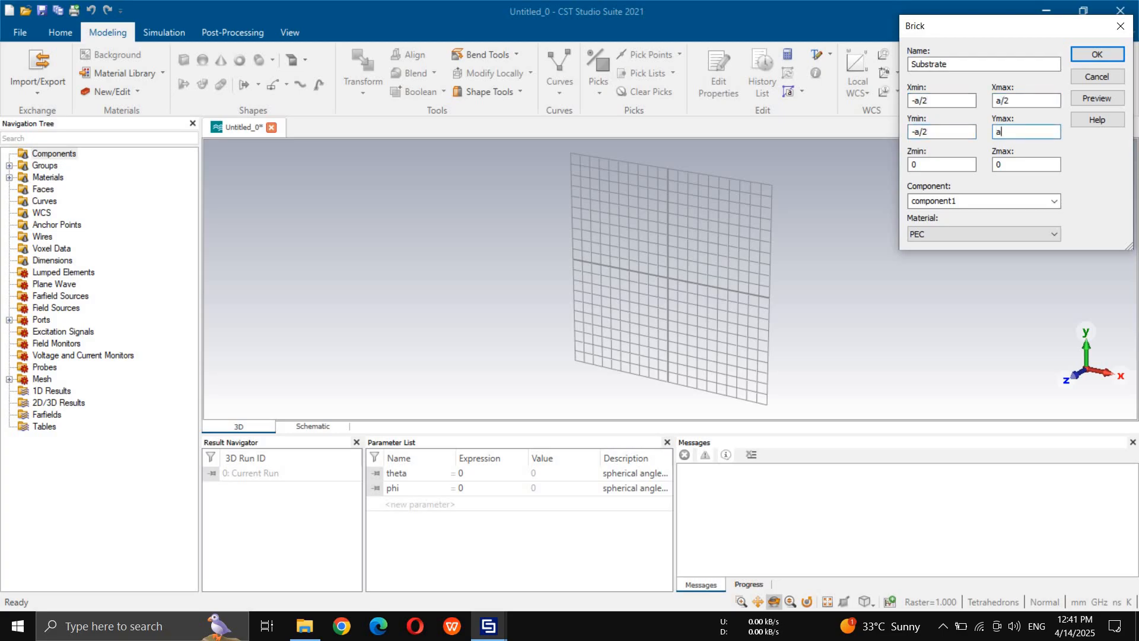
type("/2")
key("Tab")
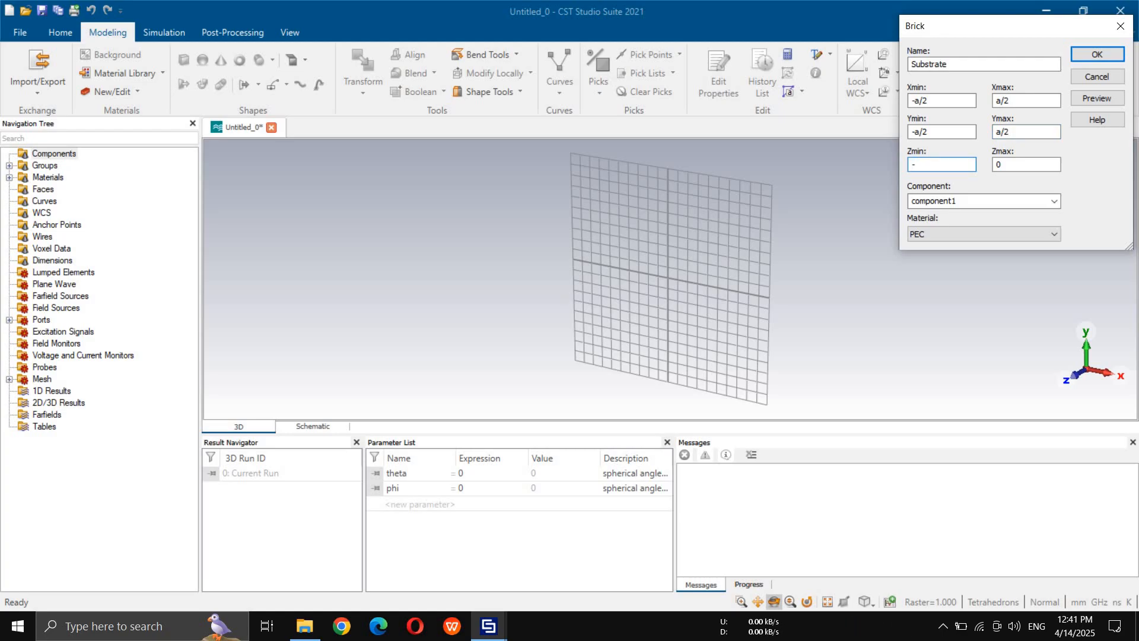
type("-h")
key("Tab")
type("0")
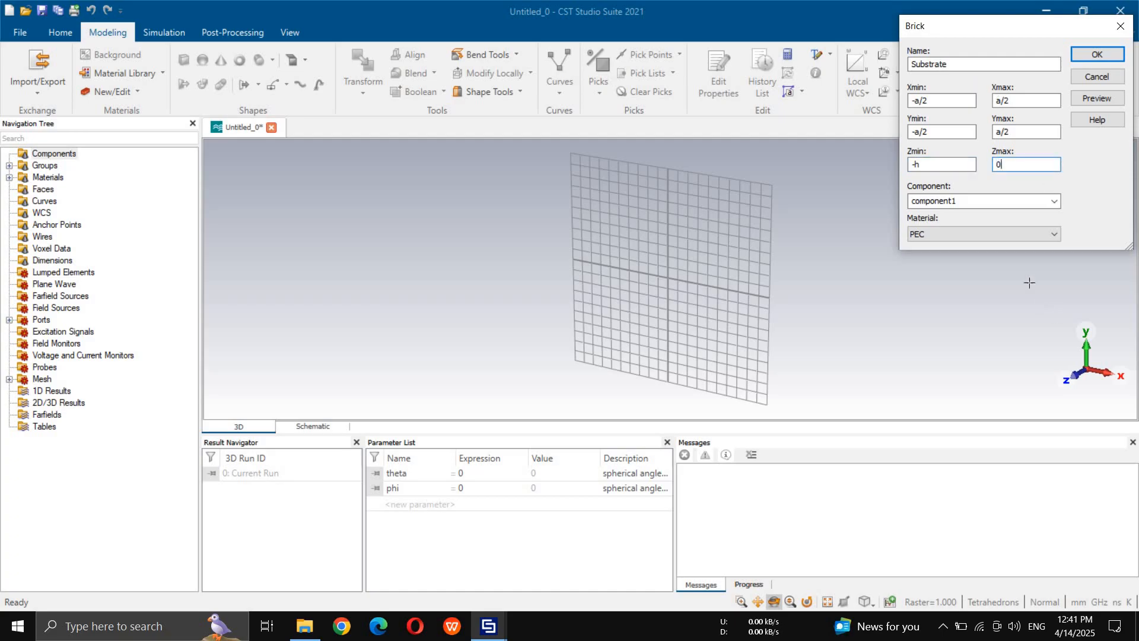
- Open the material library to choose the Substrate brick's material
left_click(1024, 235)
left_click(956, 256)
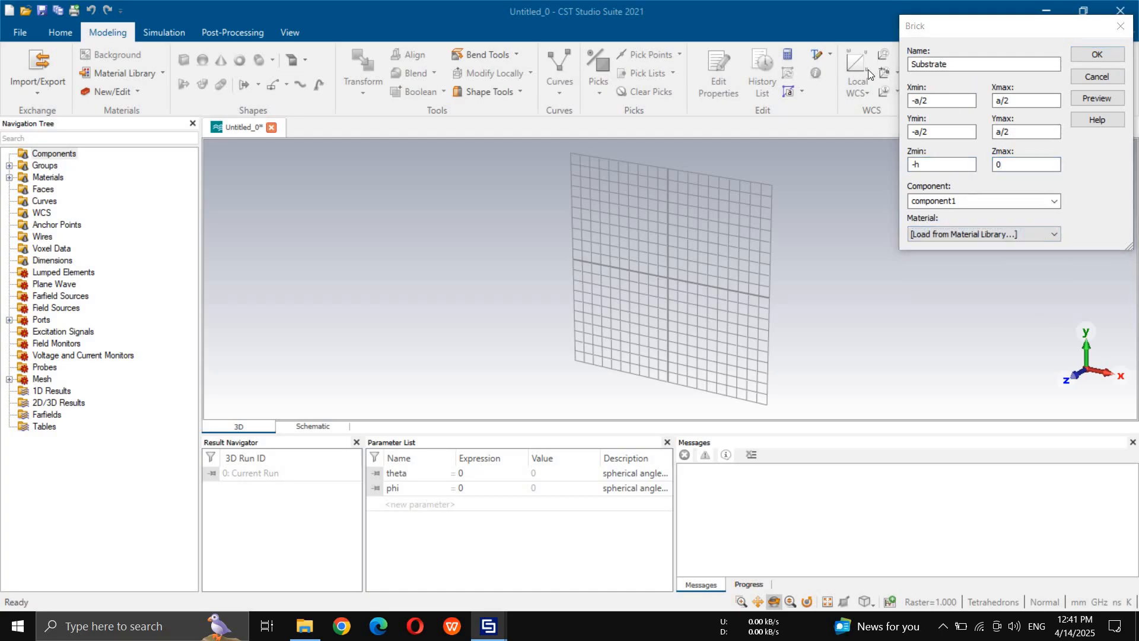
left_click(861, 62)
- Try filtering the material library by "rogers 5880", then clear the filter text
type("r")
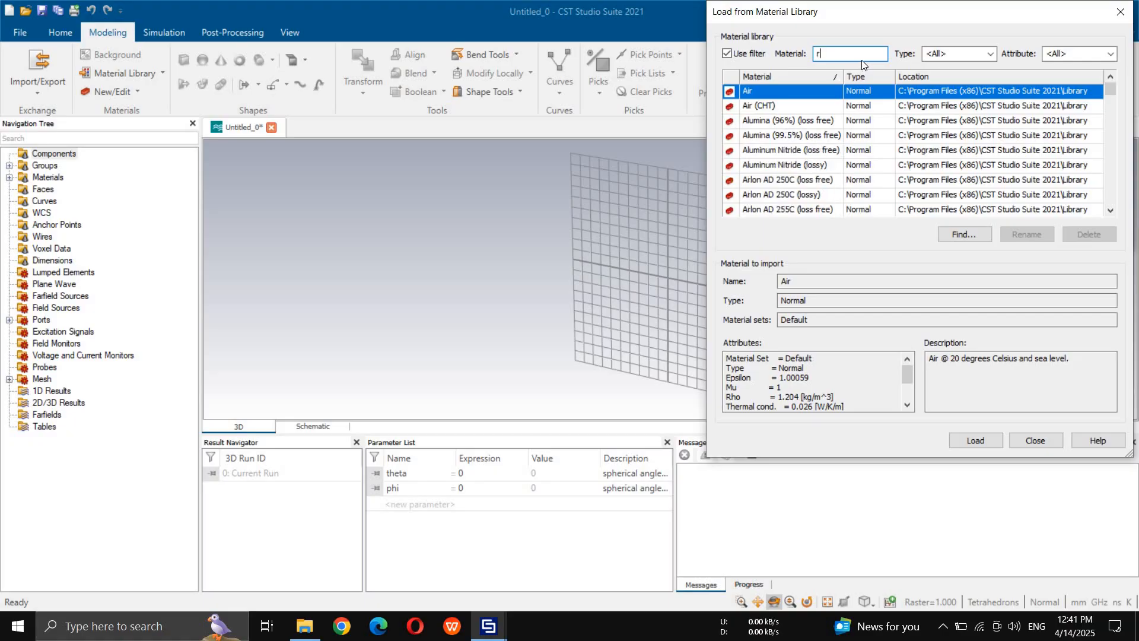
type("ogers 58")
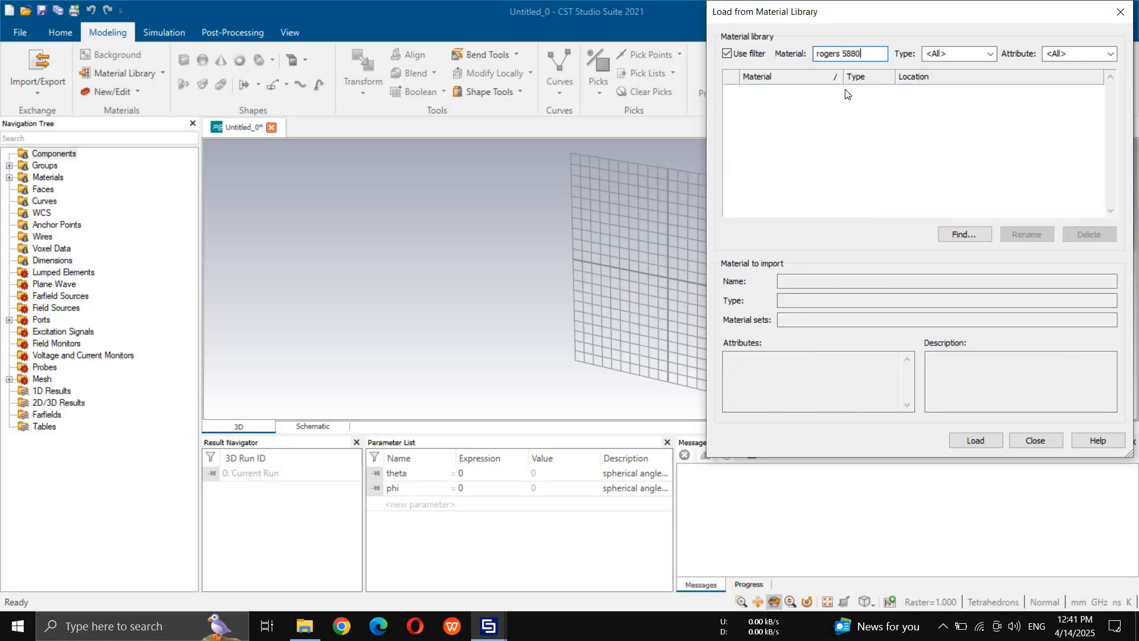
type("80")
key("BackSpace")
key("BackSpace")
key("BackSpace")
key("BackSpace")
key("BackSpace")
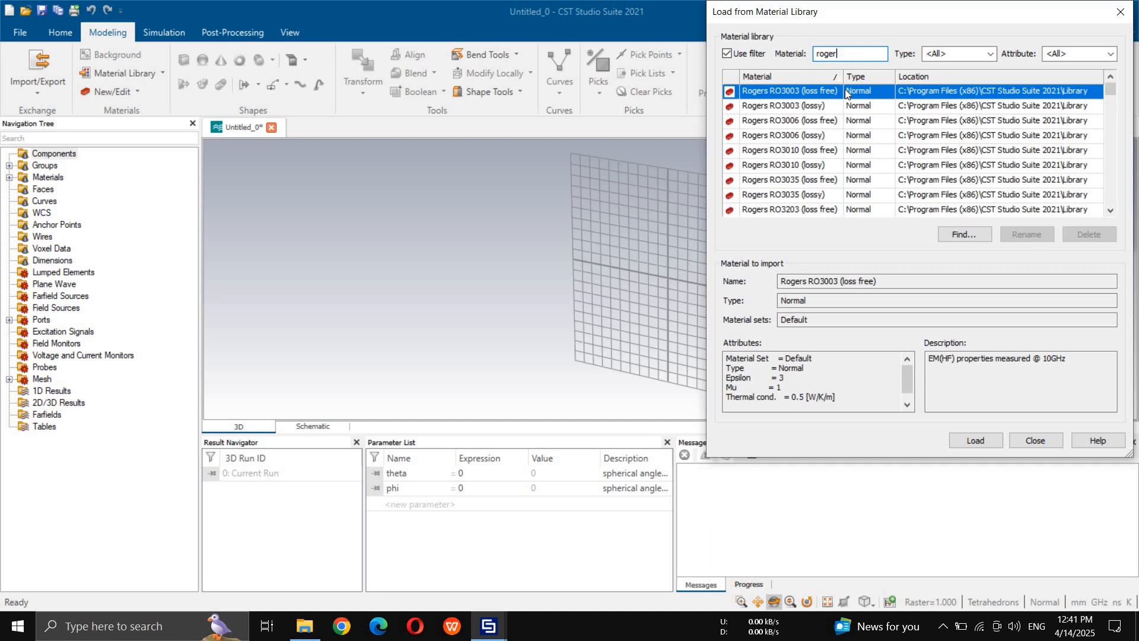
key("BackSpace")
key("BackSpace")
key("BackSpace")
key("BackSpace")
key("BackSpace")
- Filter the material library by 5880 and load Rogers RT5880 (lossy) for the Substrate brick
type("5880")
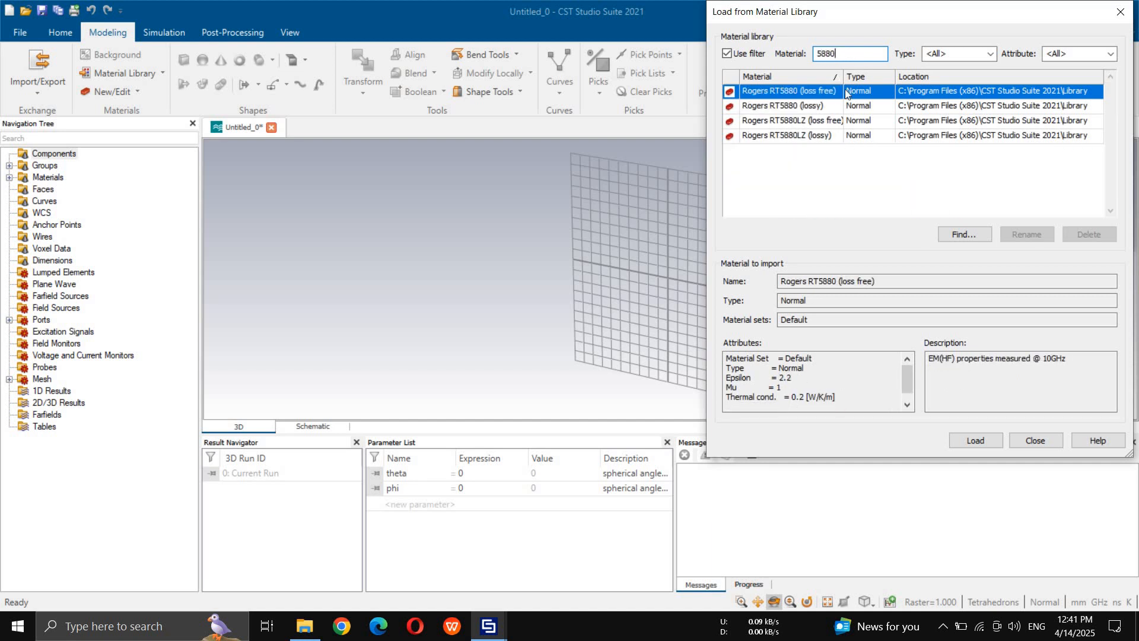
left_click(822, 107)
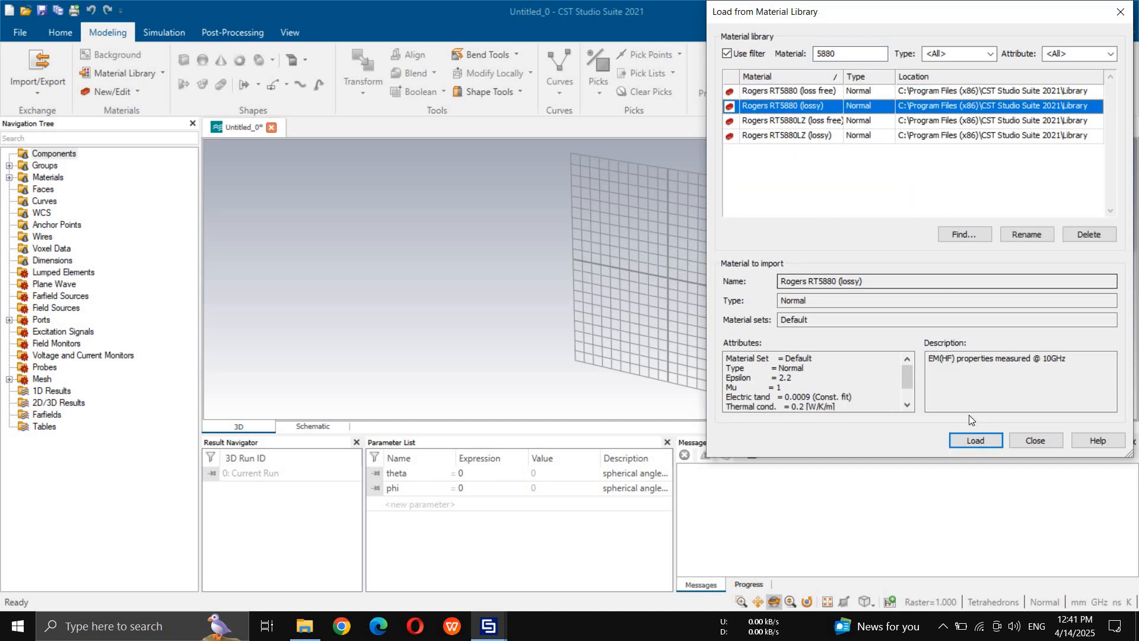
left_click(973, 440)
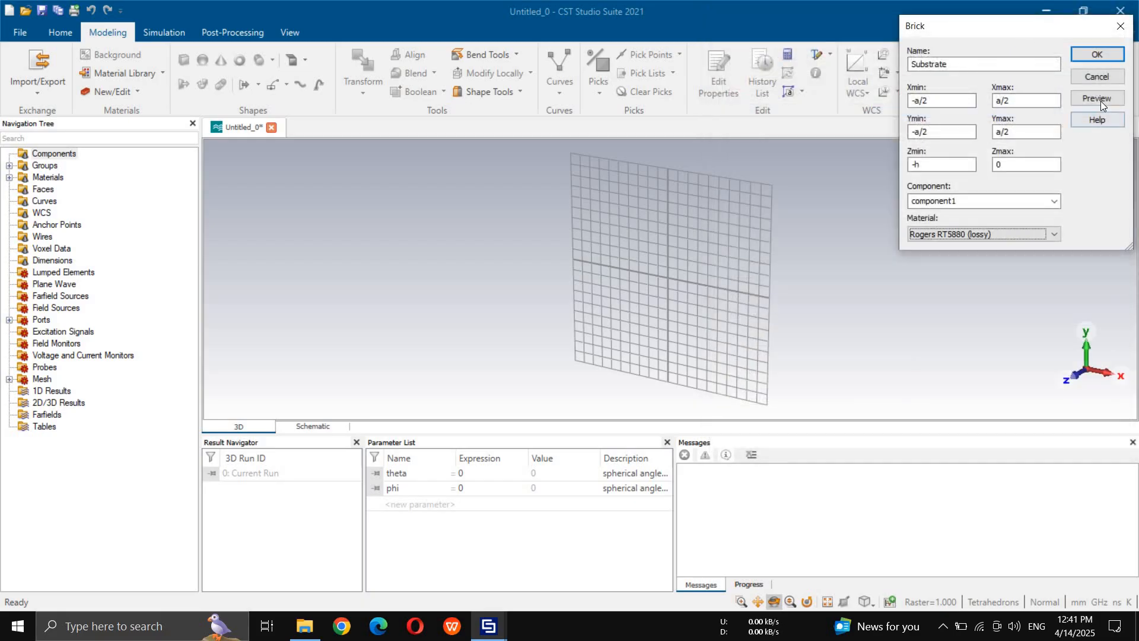
- Preview the Substrate brick, define the missing parameters a = 5 and h = 0.508, and create the brick
left_click(1101, 99)
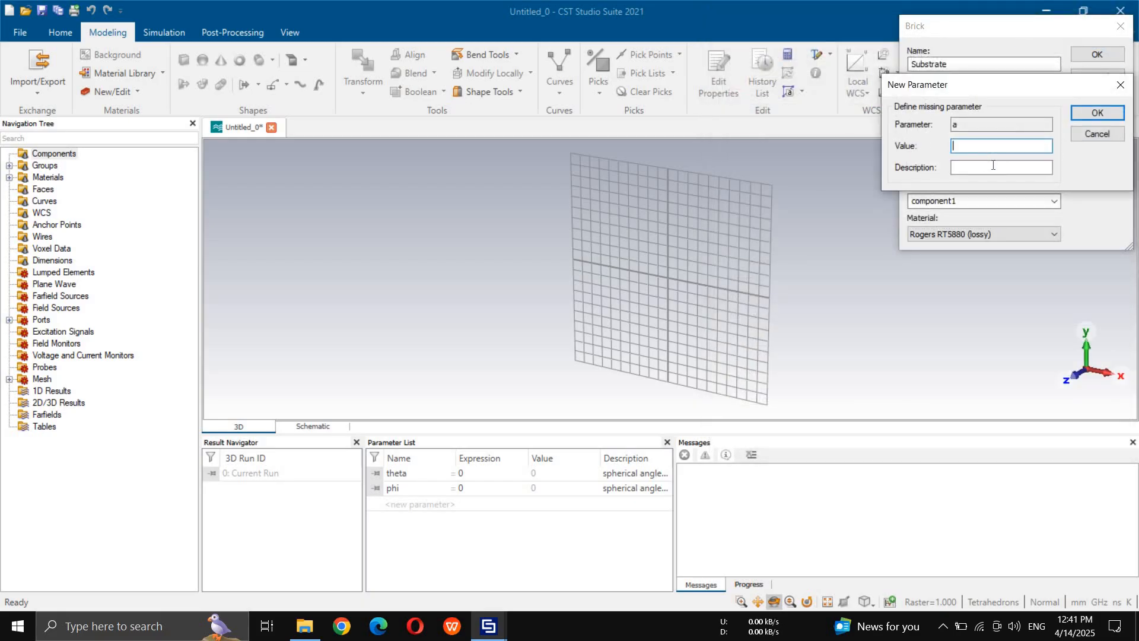
key("Tab")
left_click(1096, 112)
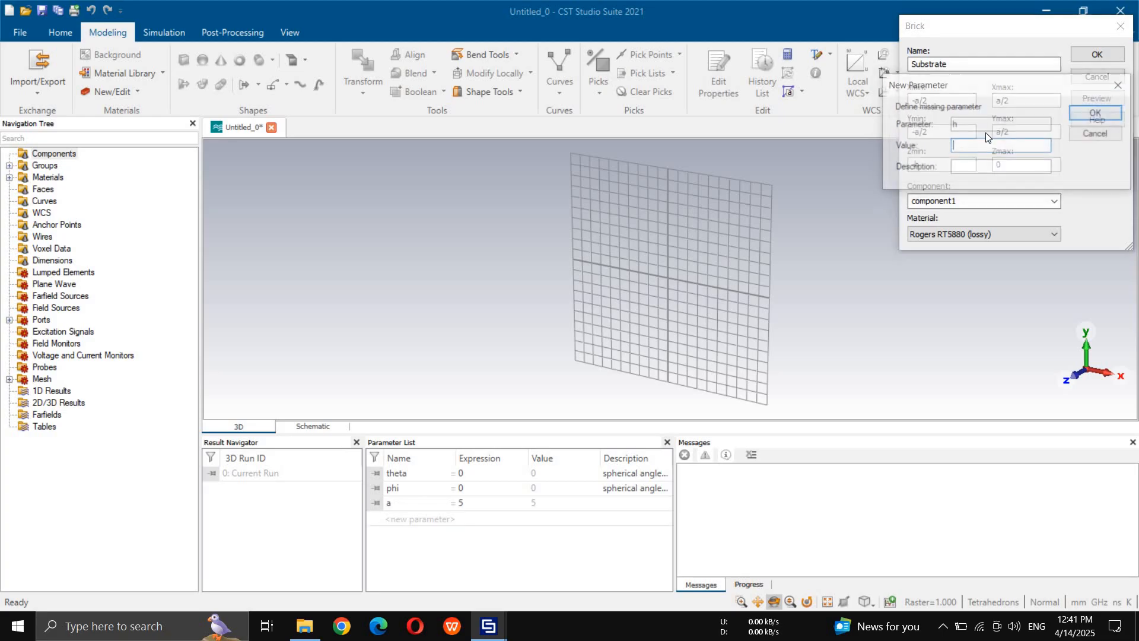
type("0.")
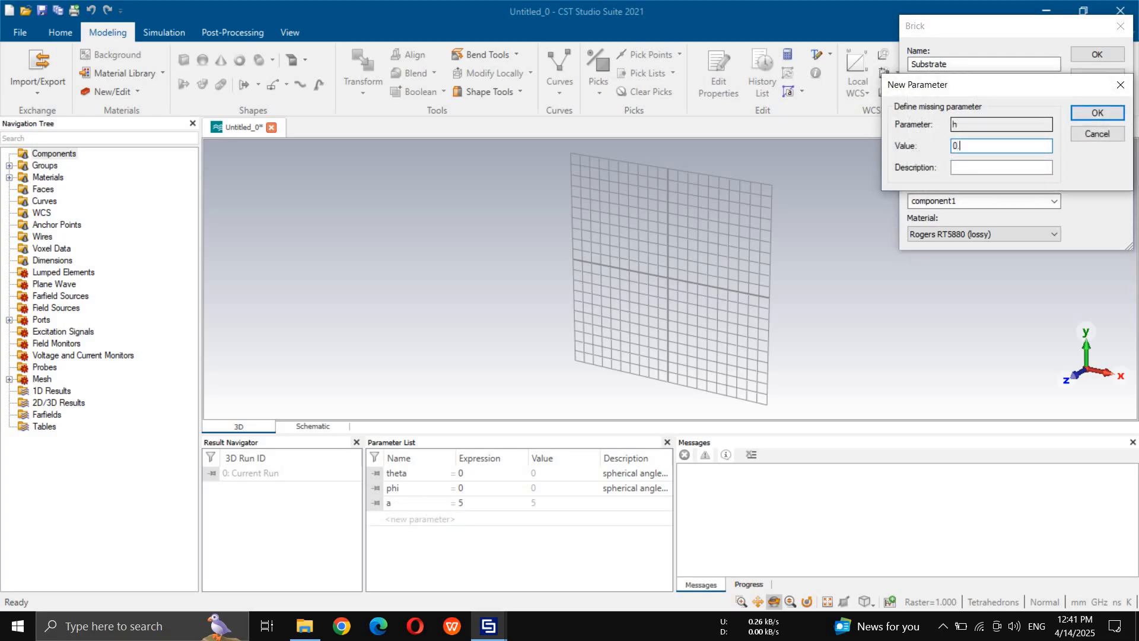
type("508")
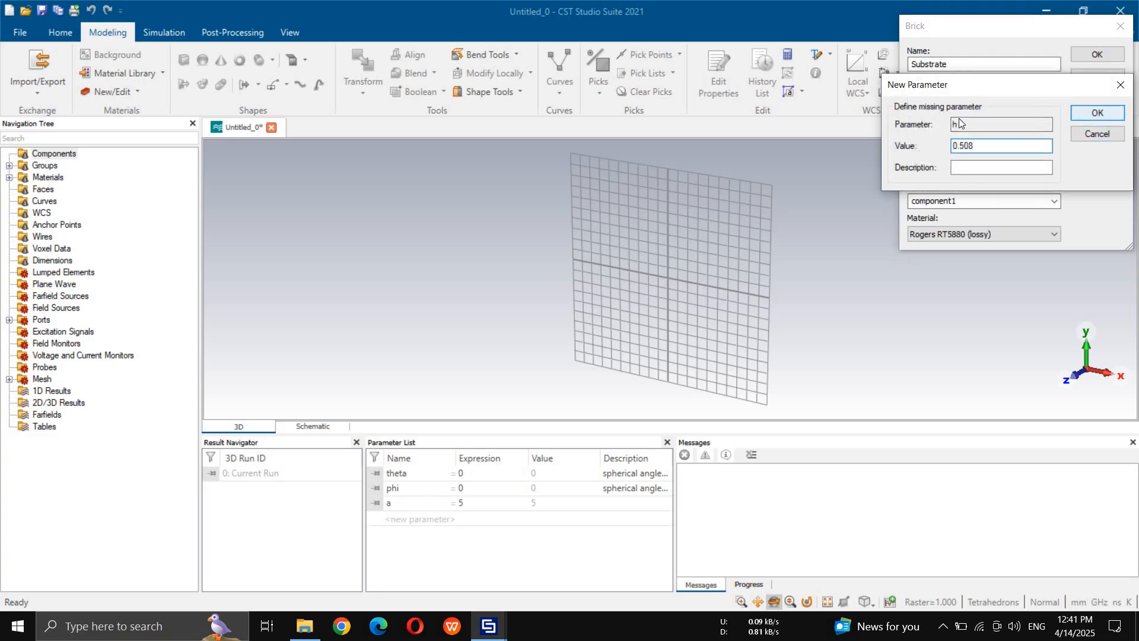
left_click(1095, 114)
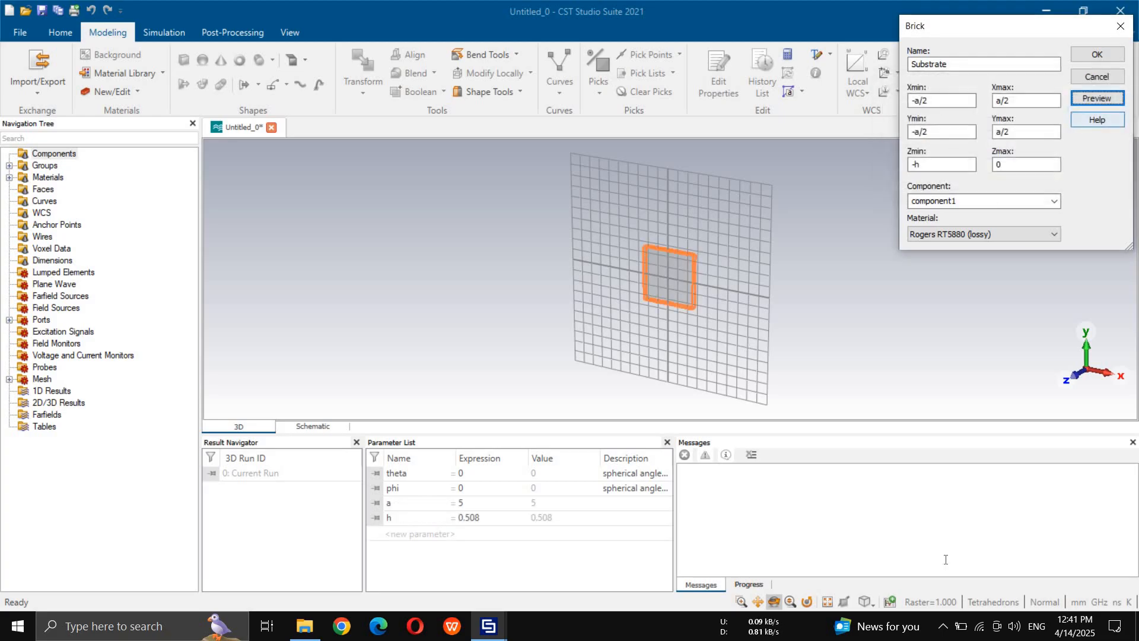
left_click(825, 602)
left_click(1093, 56)
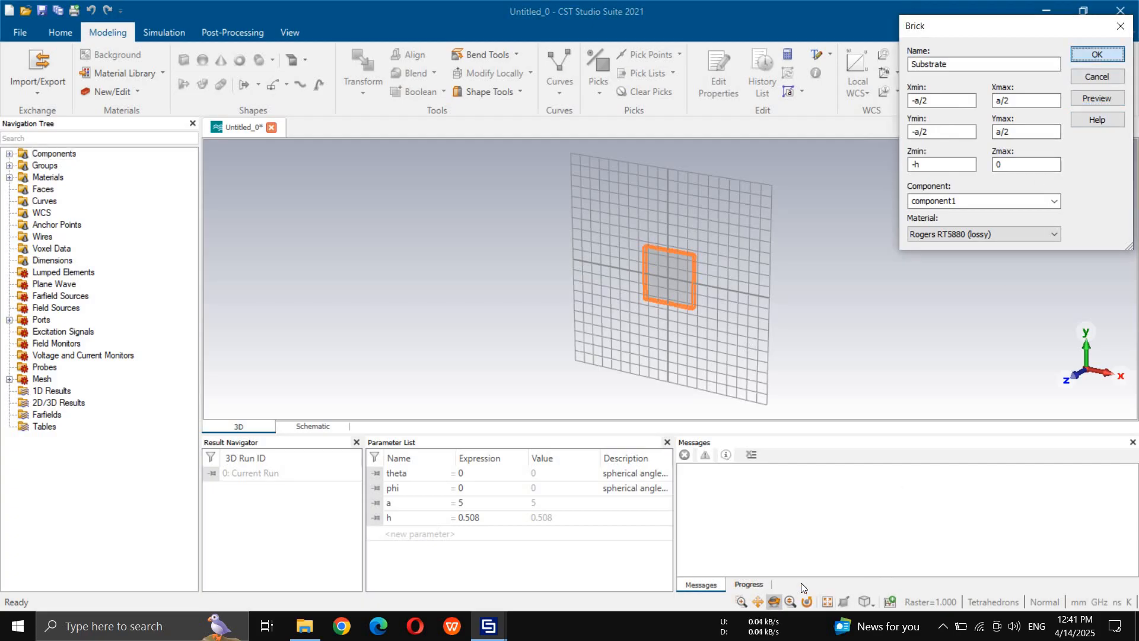
- Fit the view to the substrate and hide the working plane grid
left_click(824, 602)
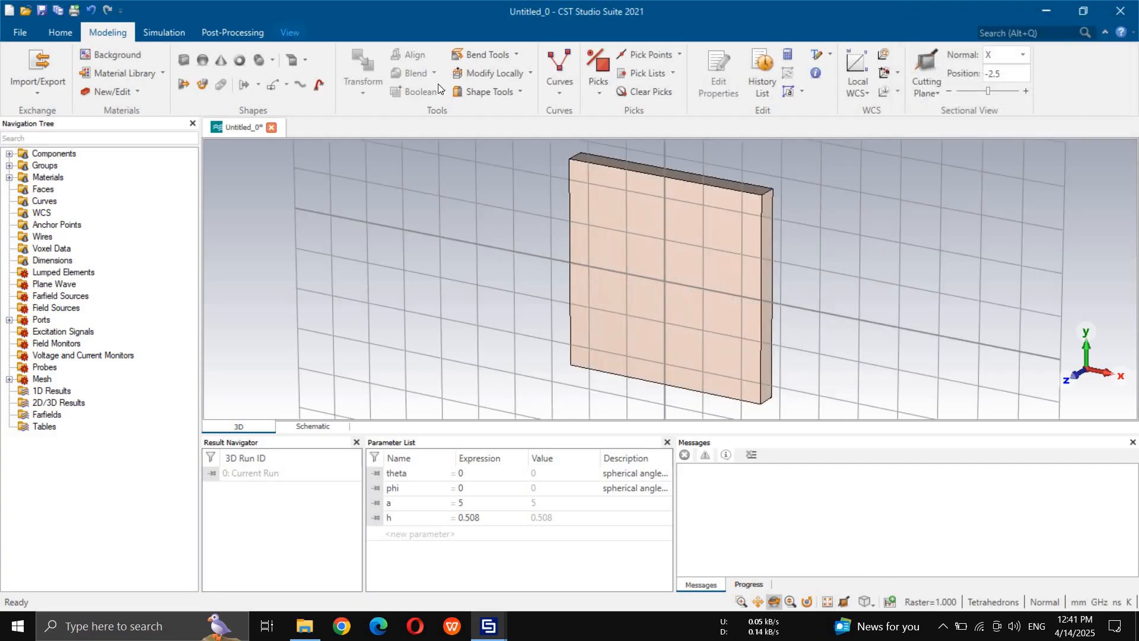
left_click(289, 32)
left_click(368, 66)
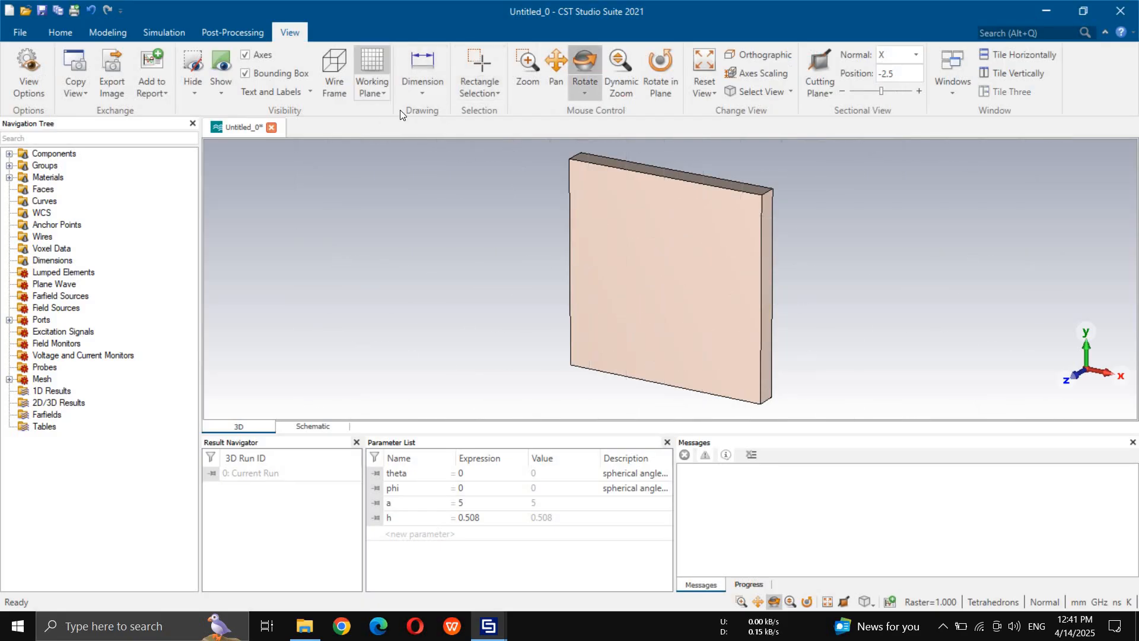
- Begin a new brick by numeric entry and name it Ground
left_click(65, 35)
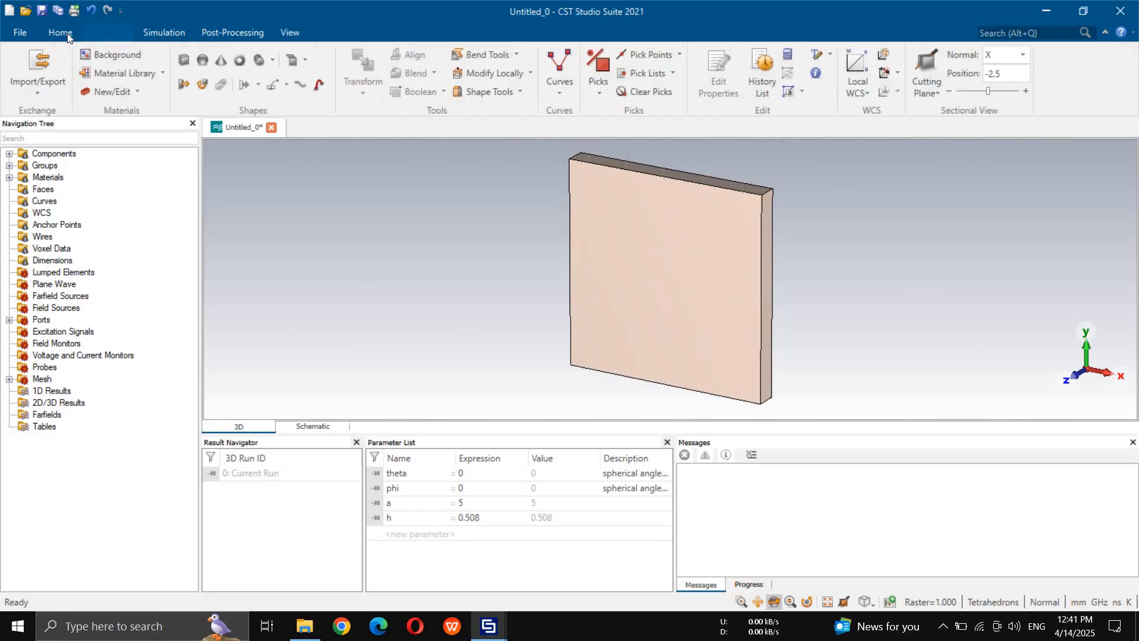
left_click(113, 33)
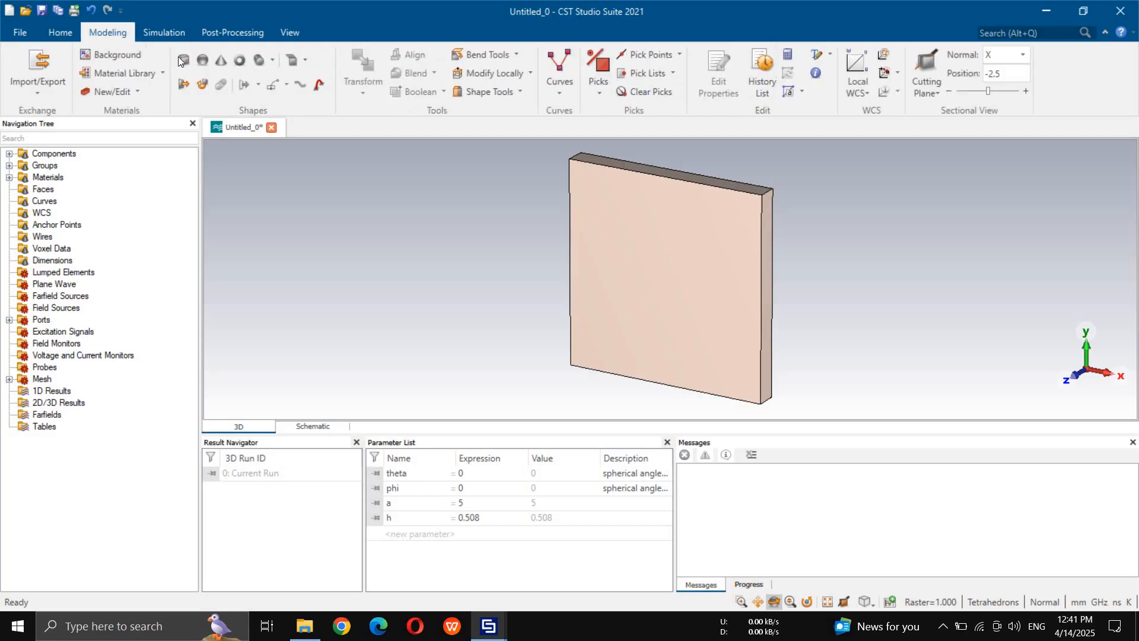
left_click(179, 58)
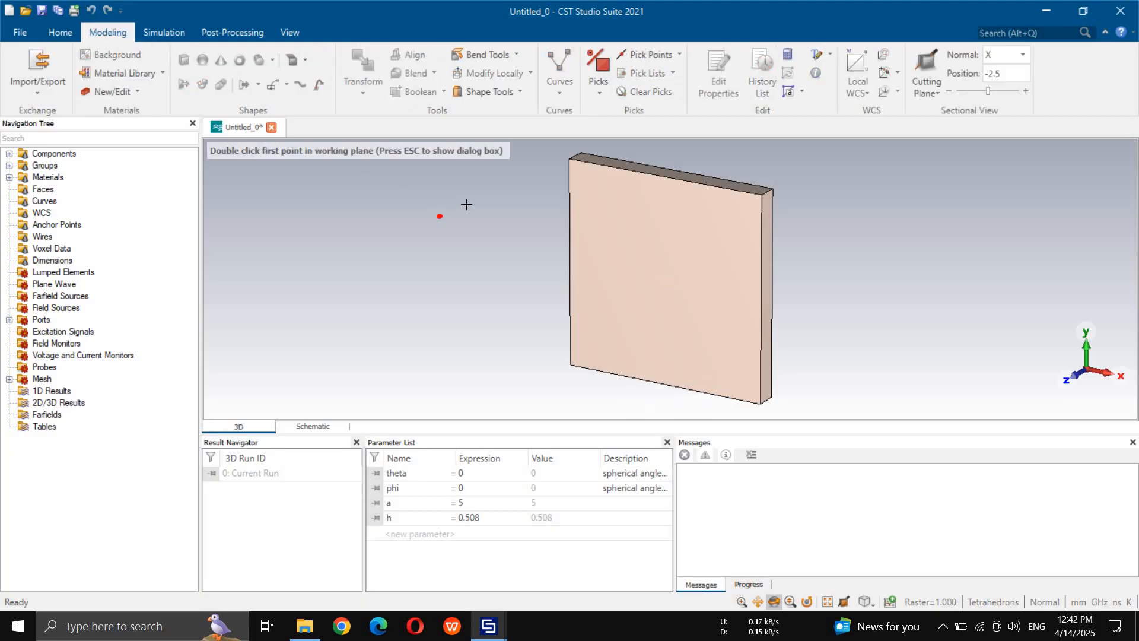
key("Escape")
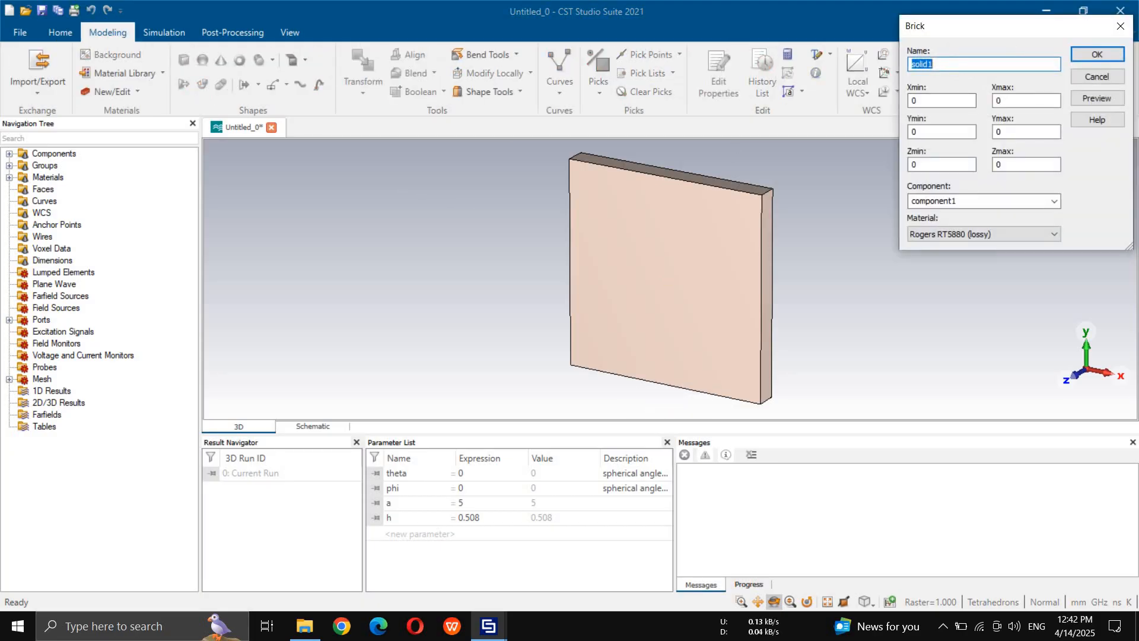
type("Ground")
key("Tab")
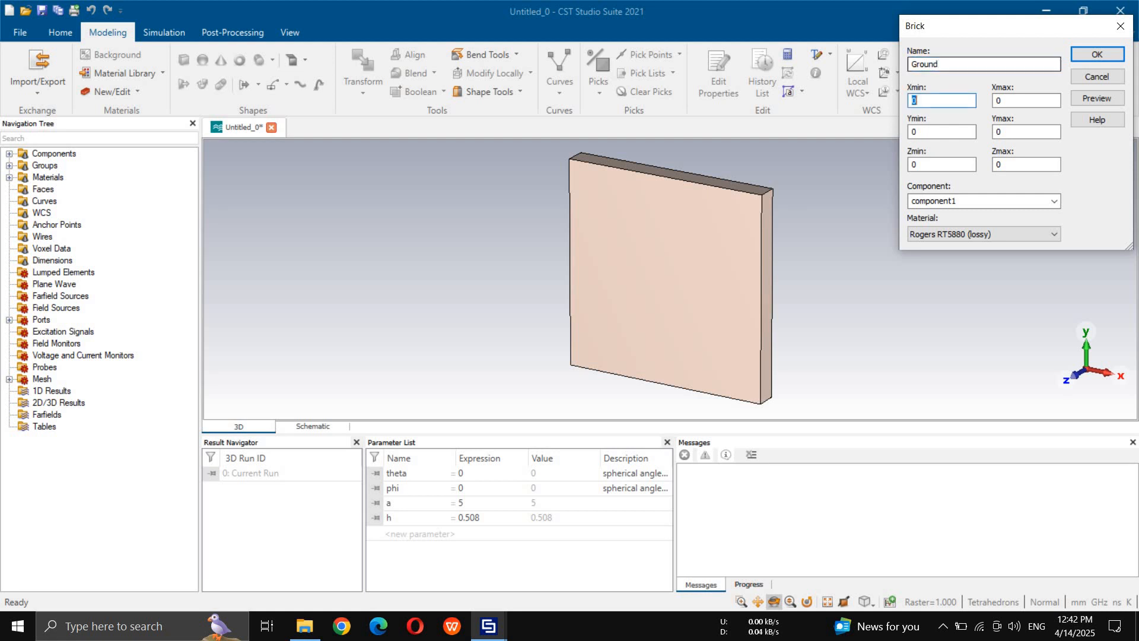
- Set the Ground brick's X and Y ranges from -a/2 to a/2 and its Z range from -h-t to -h
type("-a/2")
key("Tab")
type("a")
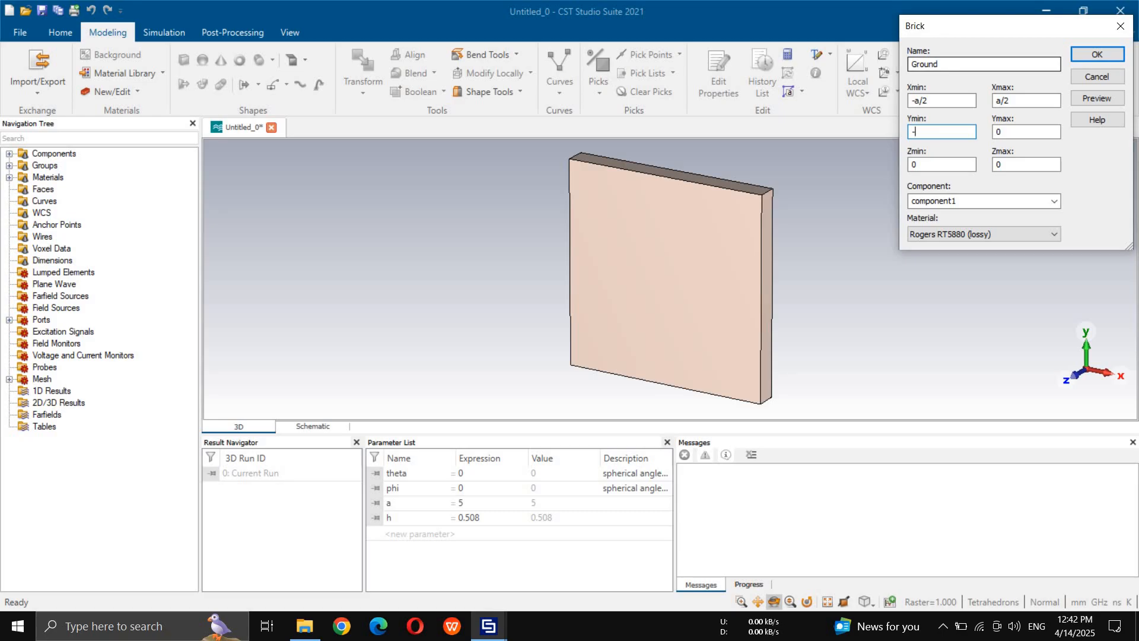
key("Tab")
type("a/2")
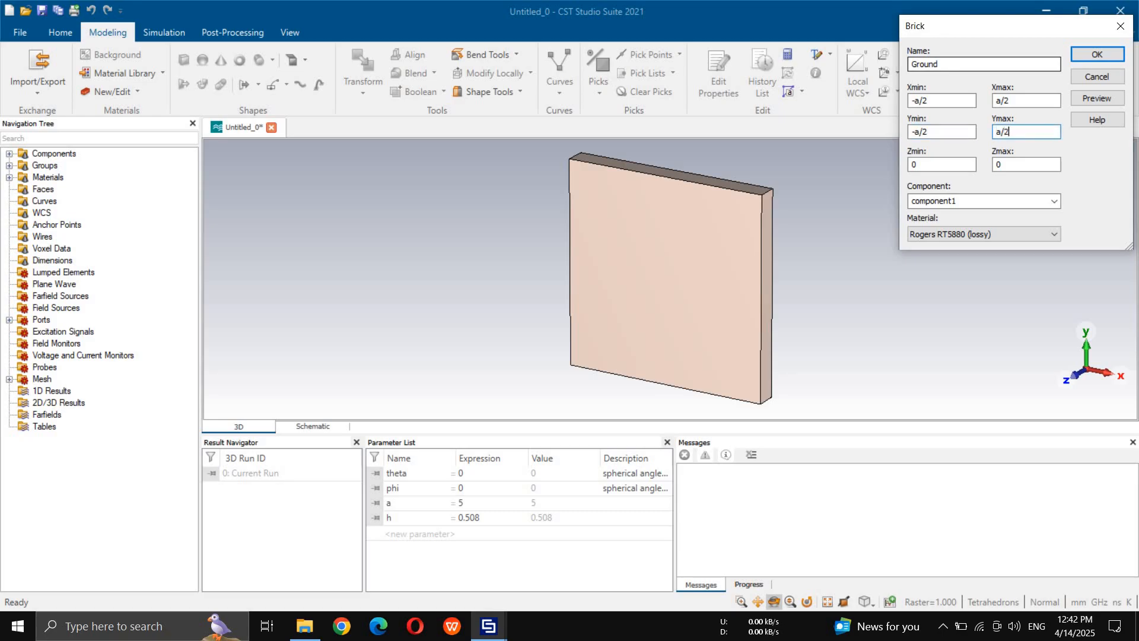
key("Tab")
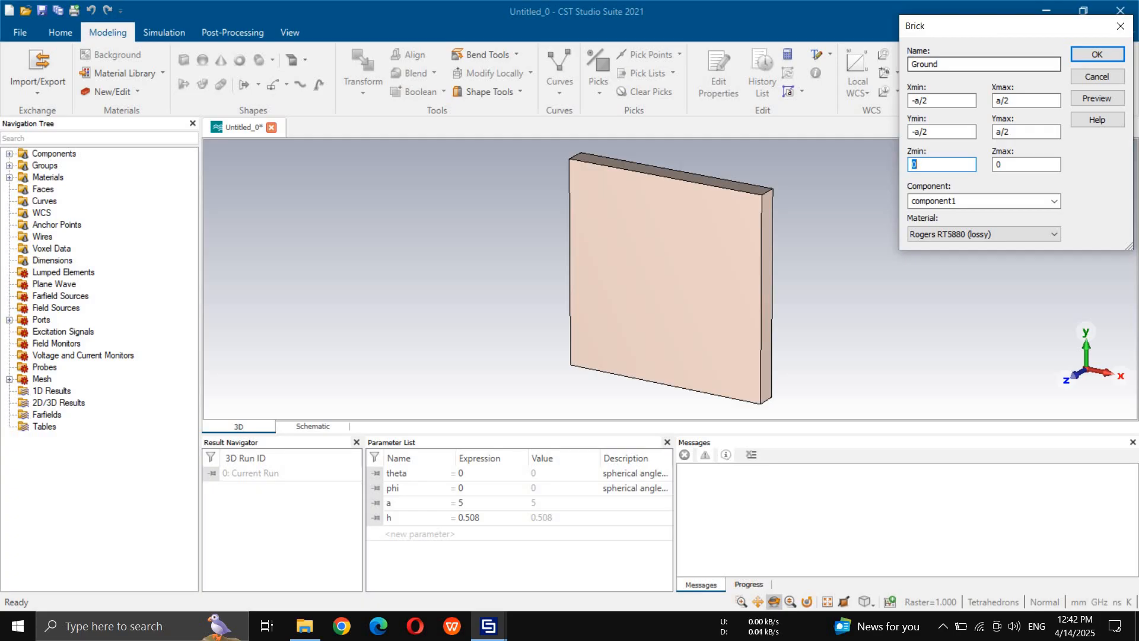
type("-h-t")
key("Tab")
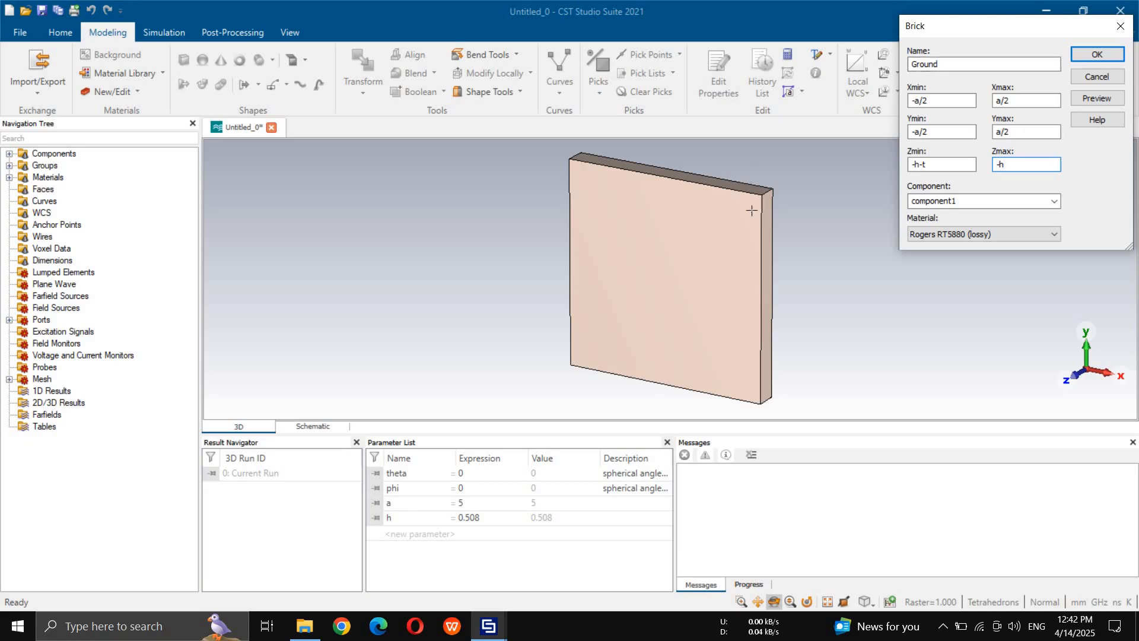
- Preview the Ground brick and define the missing parameter t = 0.035
scroll(771, 244, "up", 5)
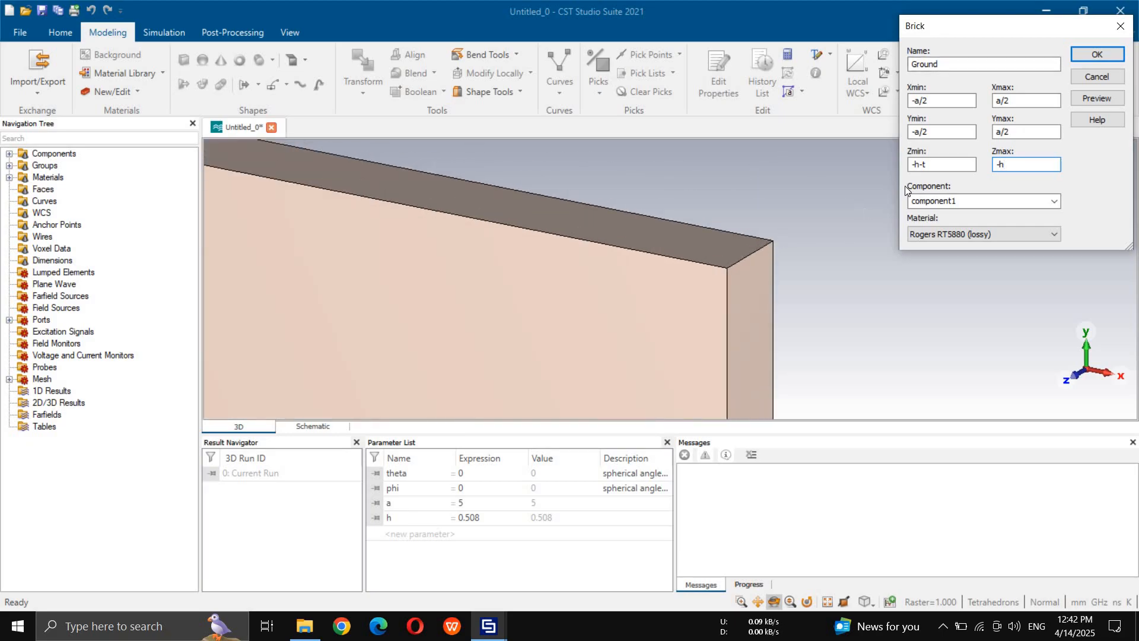
left_click(1088, 102)
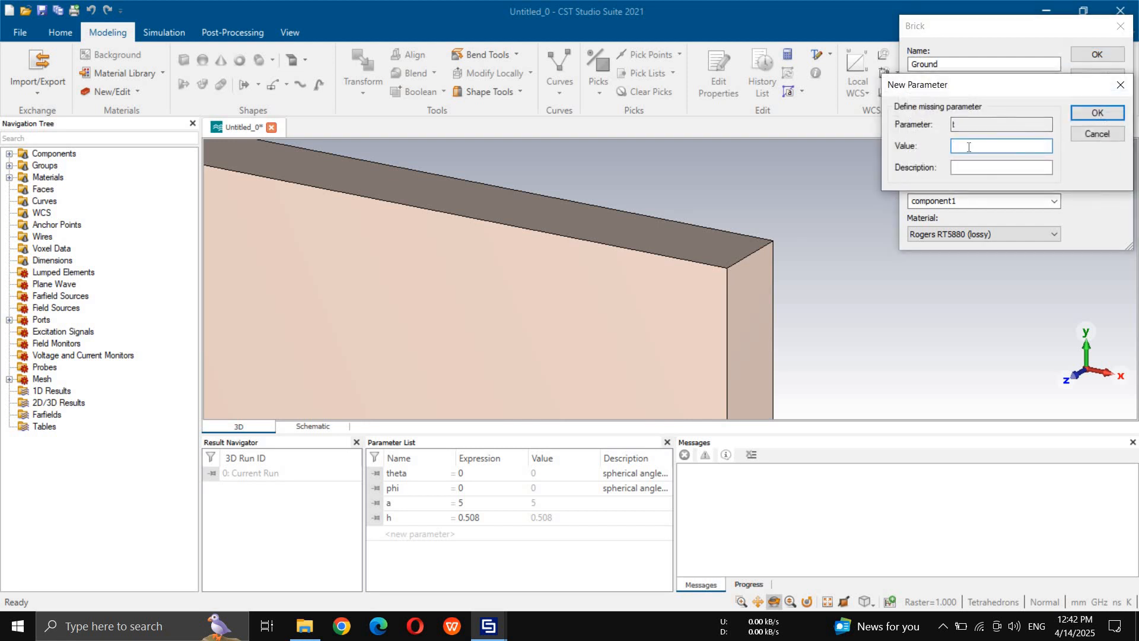
type(".035")
key("Return")
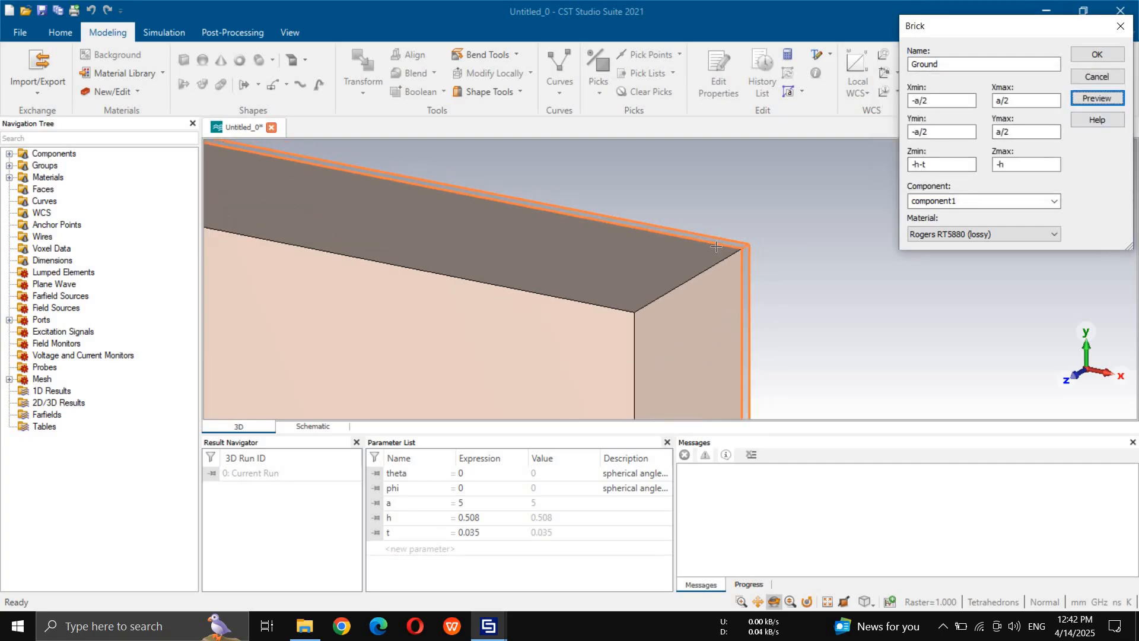
- Filter the material library by copper and load Copper (annealed) for the Ground brick
left_click(991, 234)
left_click(970, 255)
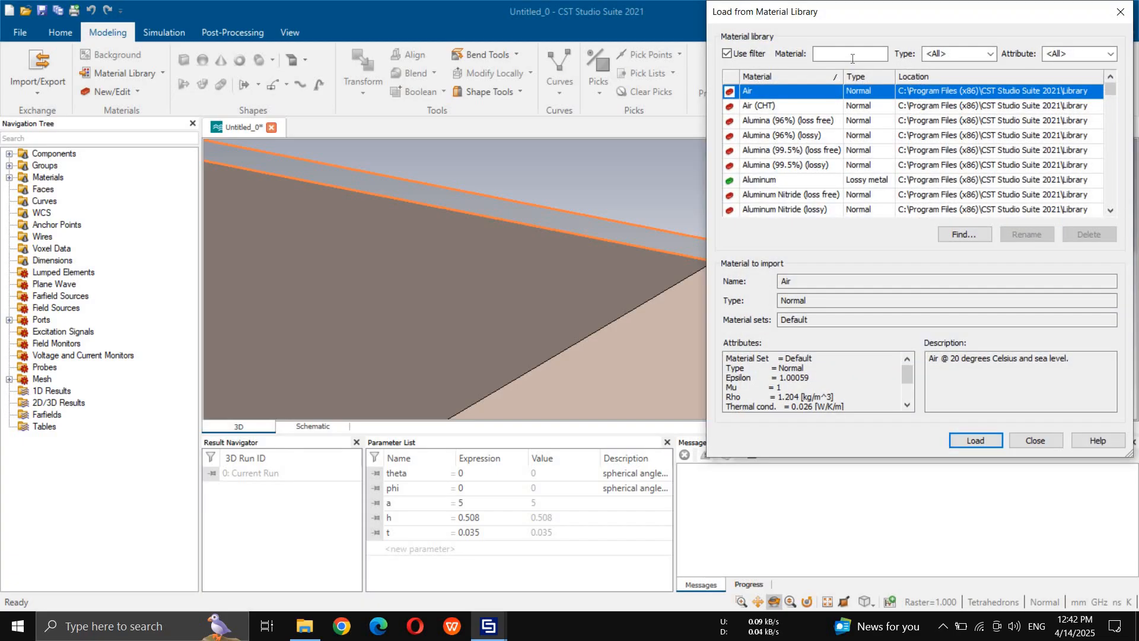
left_click(852, 58)
type("copper")
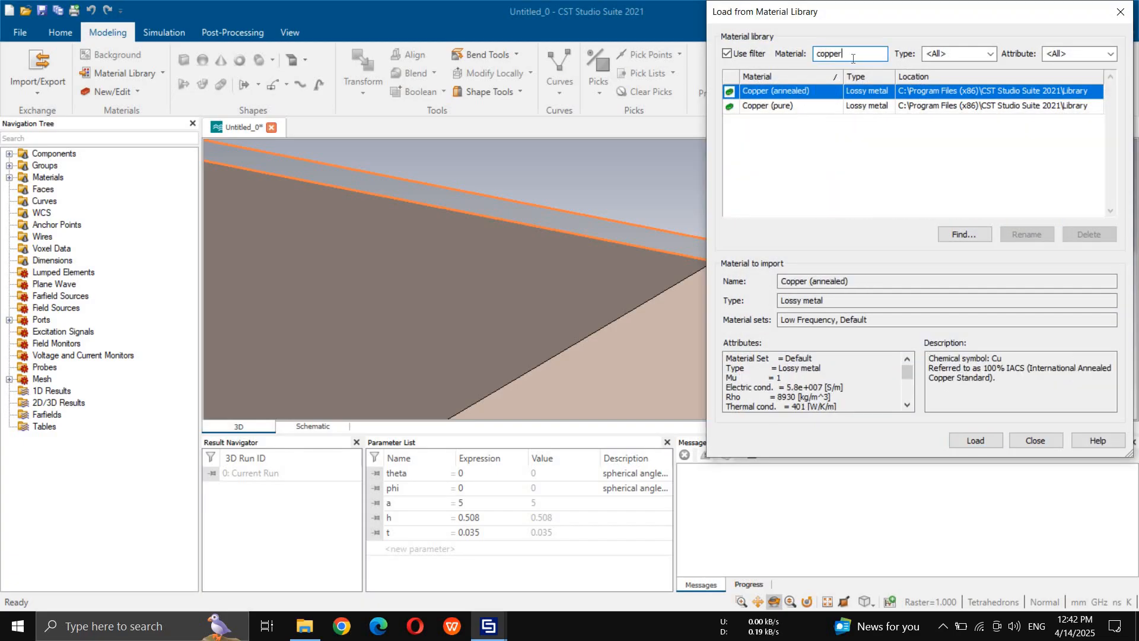
left_click(983, 443)
- Preview the Ground brick at its corner, create it, and fit the view to the whole structure
left_click(1095, 99)
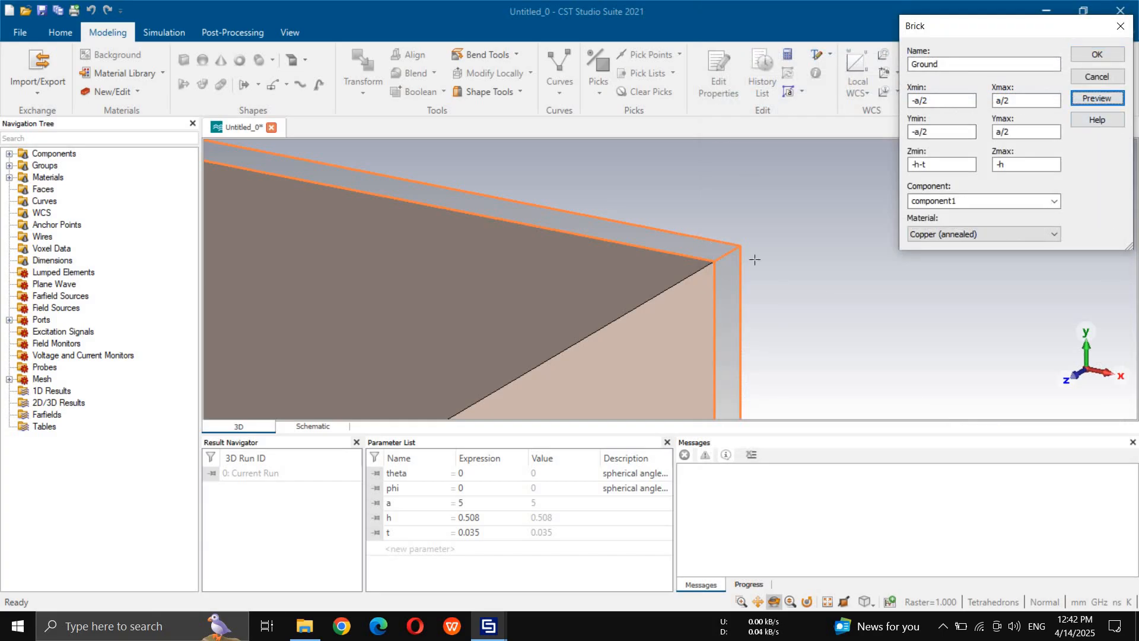
scroll(677, 248, "down", 4)
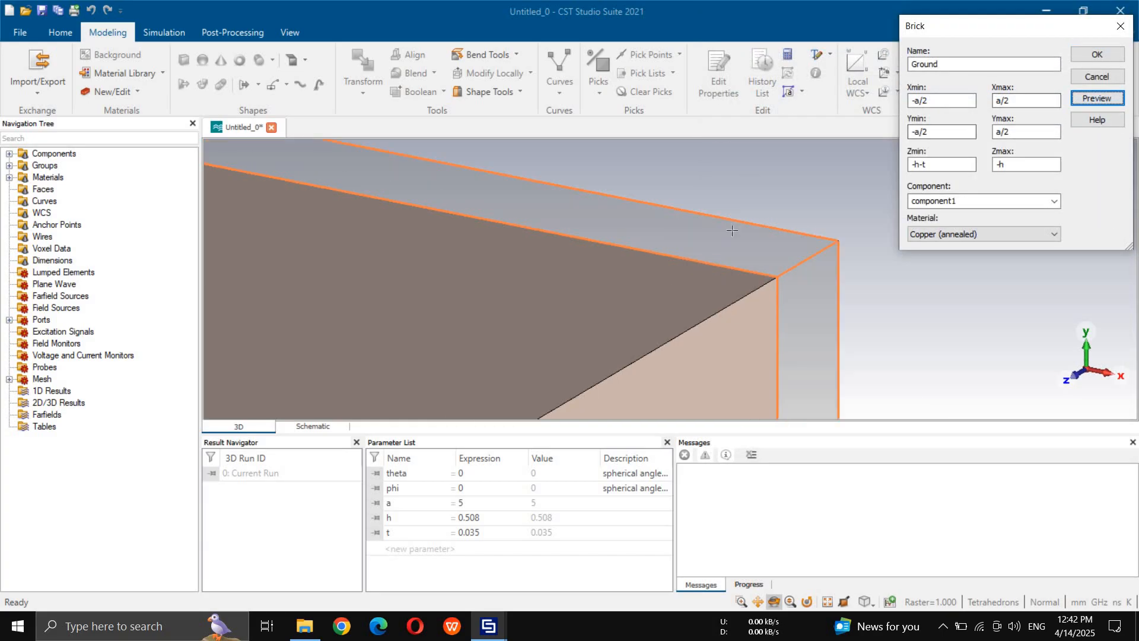
scroll(761, 227, "up", 4)
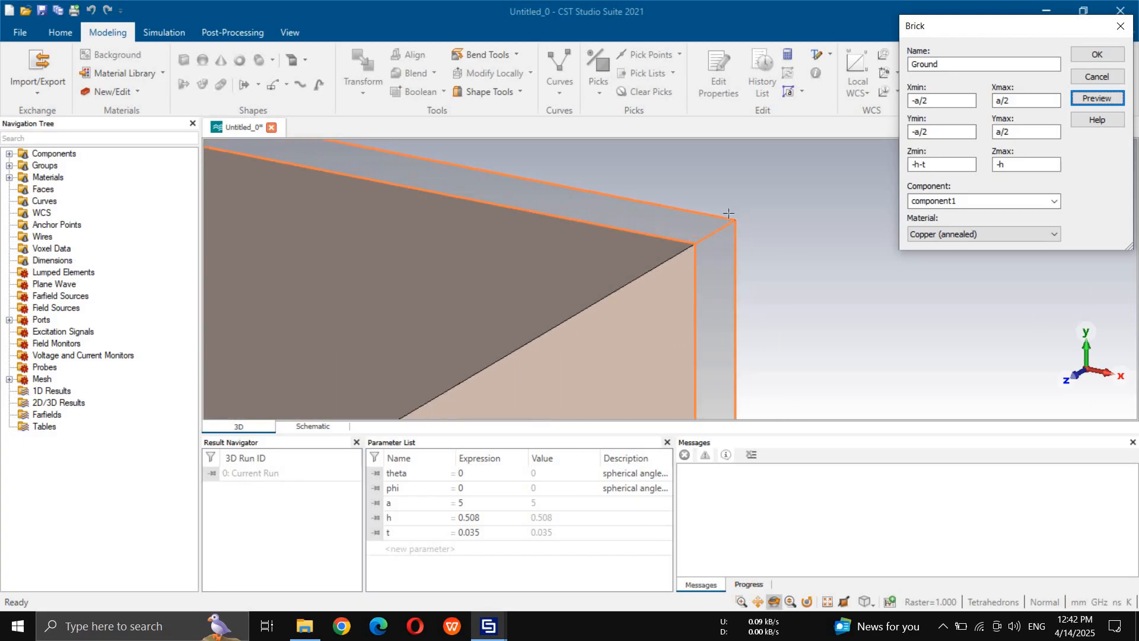
left_click(1086, 53)
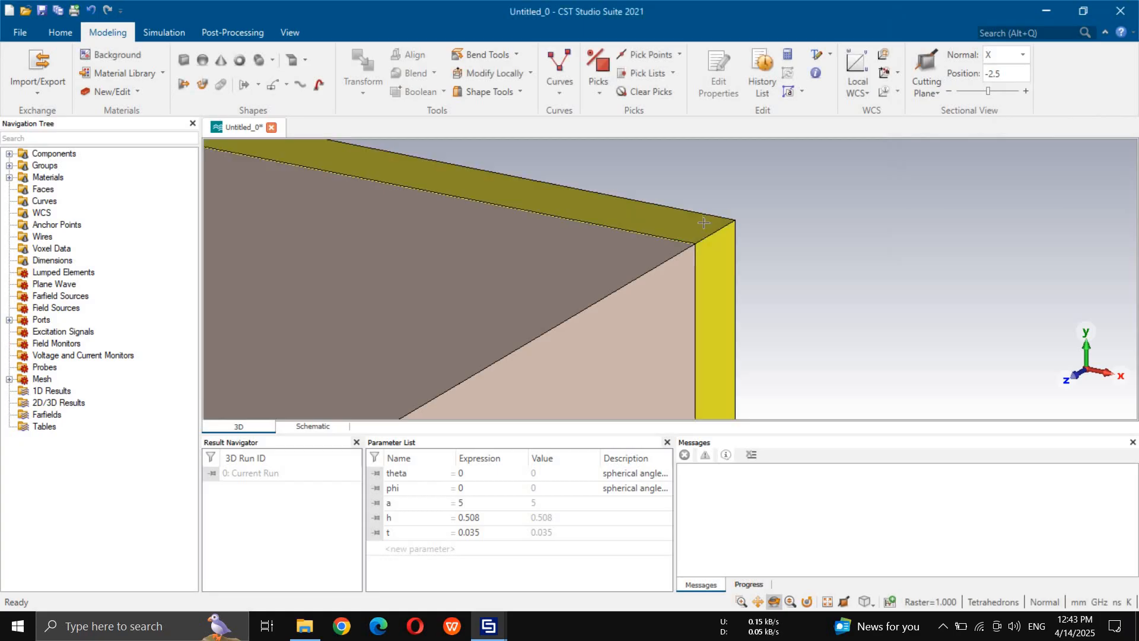
scroll(699, 224, "down", 4)
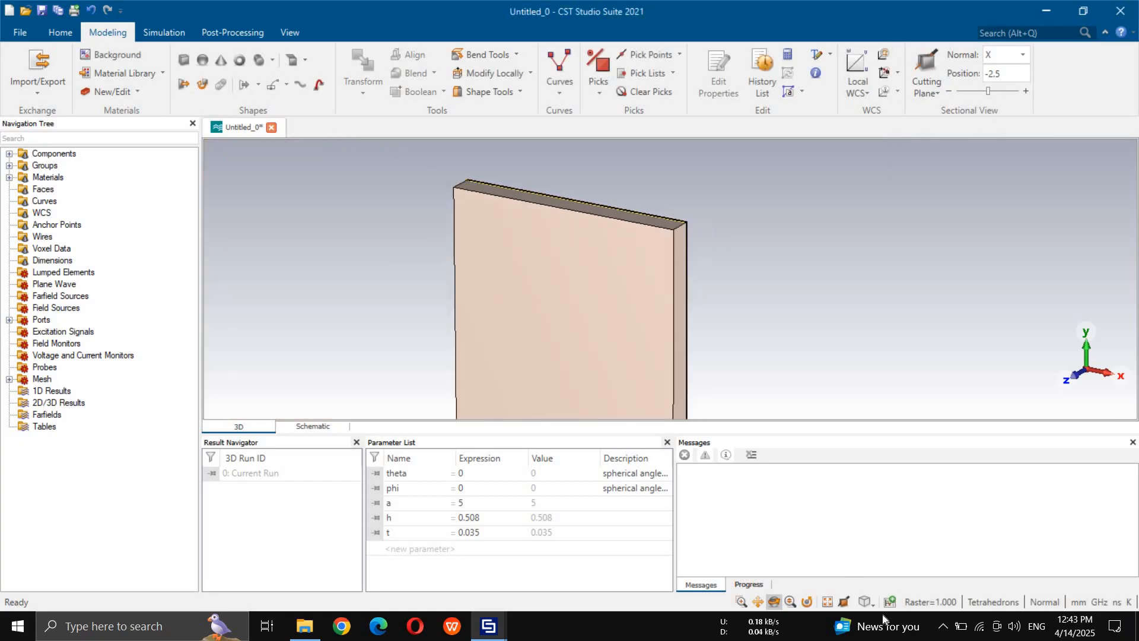
left_click(828, 602)
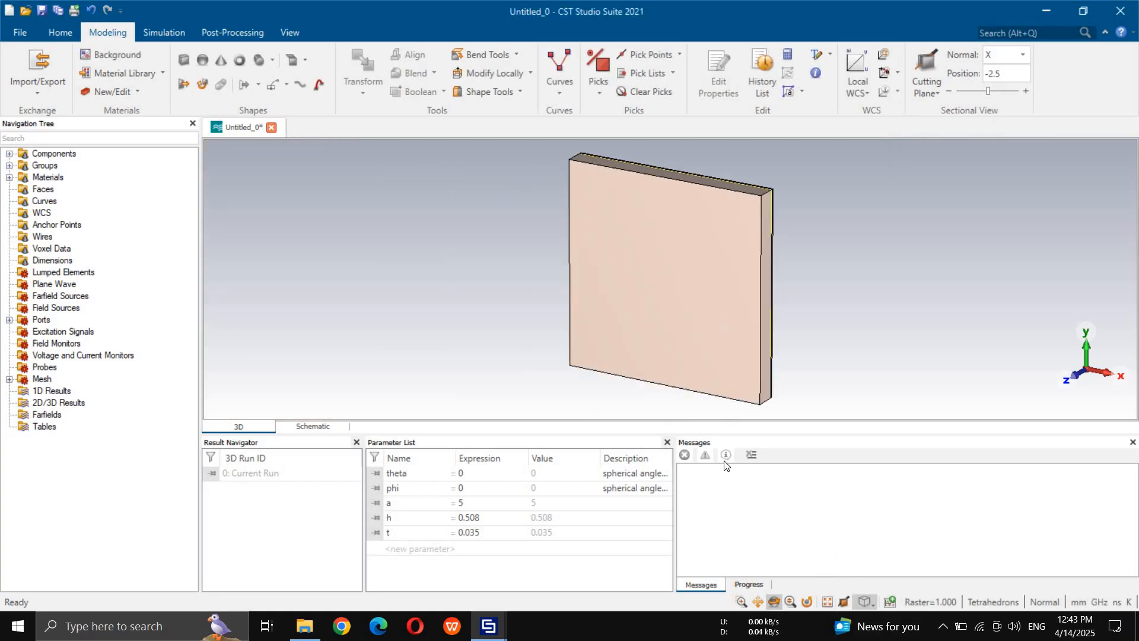
- Define a Z-oriented cylinder named Patch with outer radius r, inner radius 0, center at 0, 0, and Z range from 0 to t
left_click(261, 66)
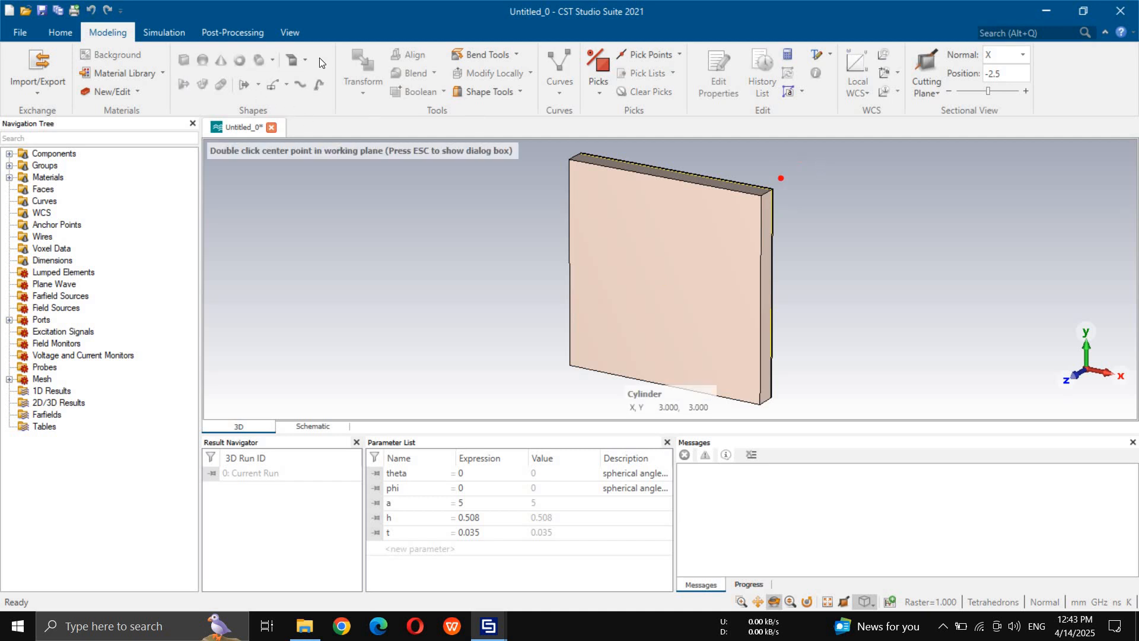
key("Escape")
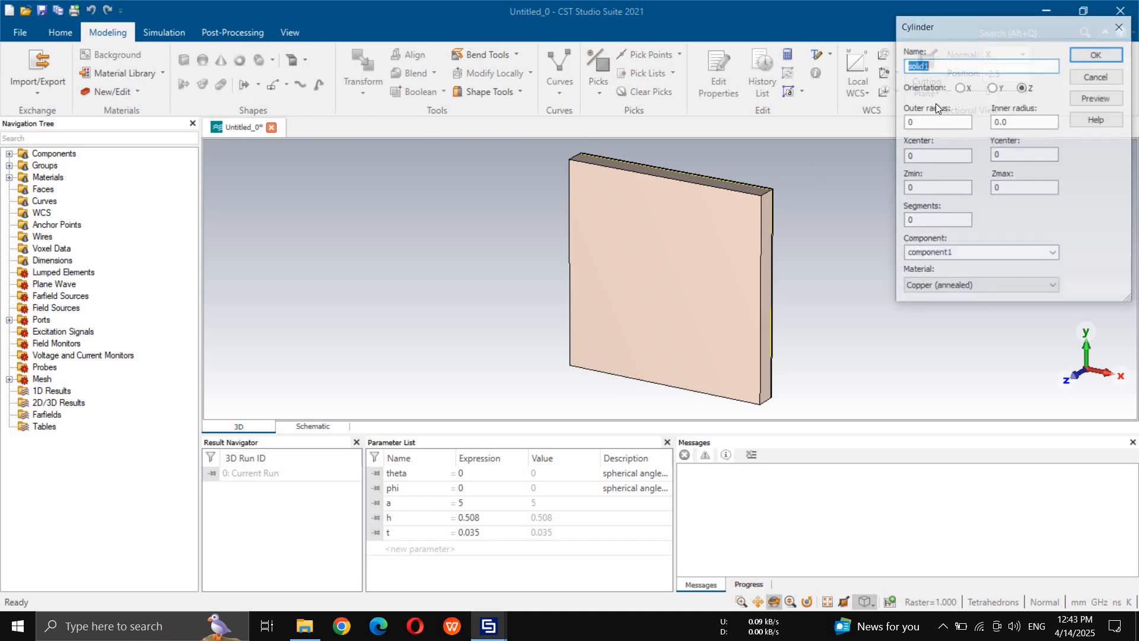
type("Patch")
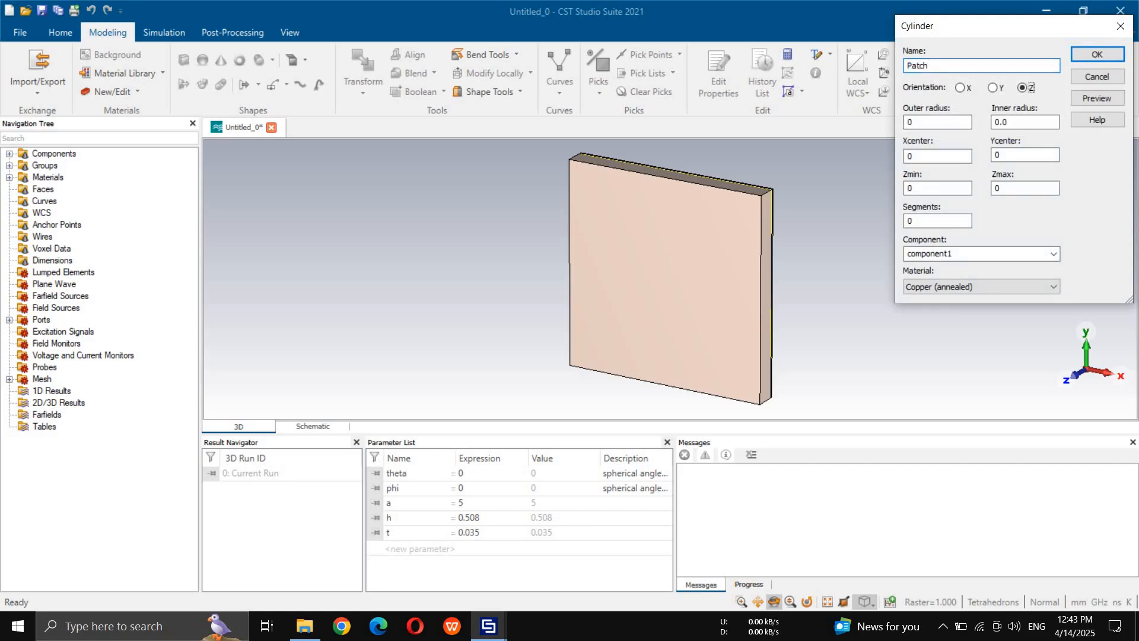
key("Tab")
type("r")
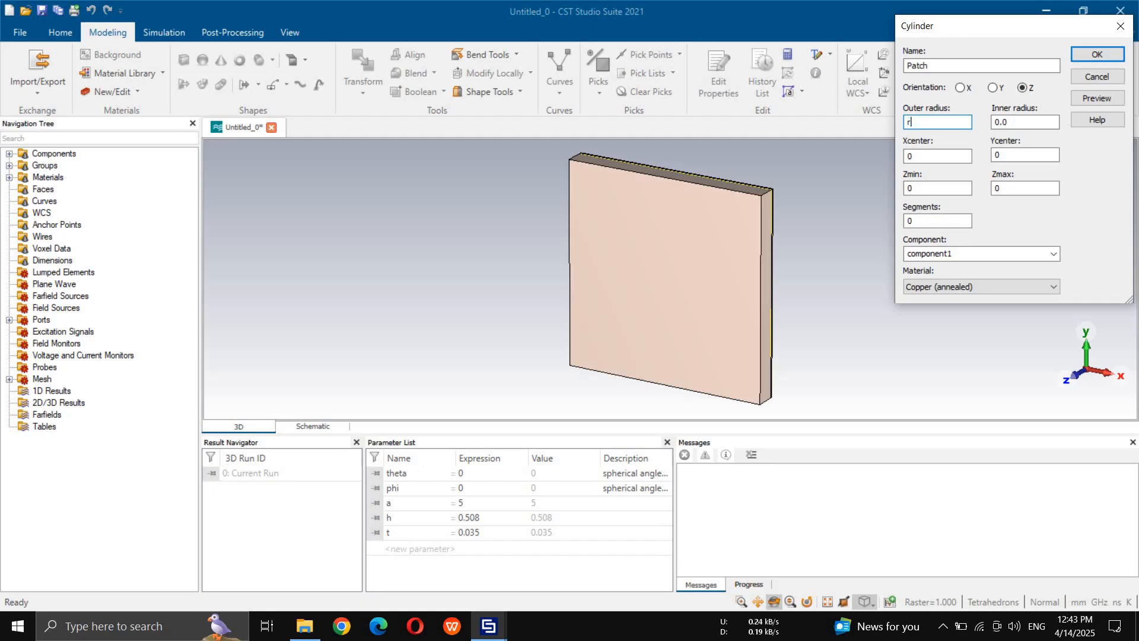
key("Tab")
type("0")
key("Tab")
type("0")
key("Tab")
type("0")
key("Tab")
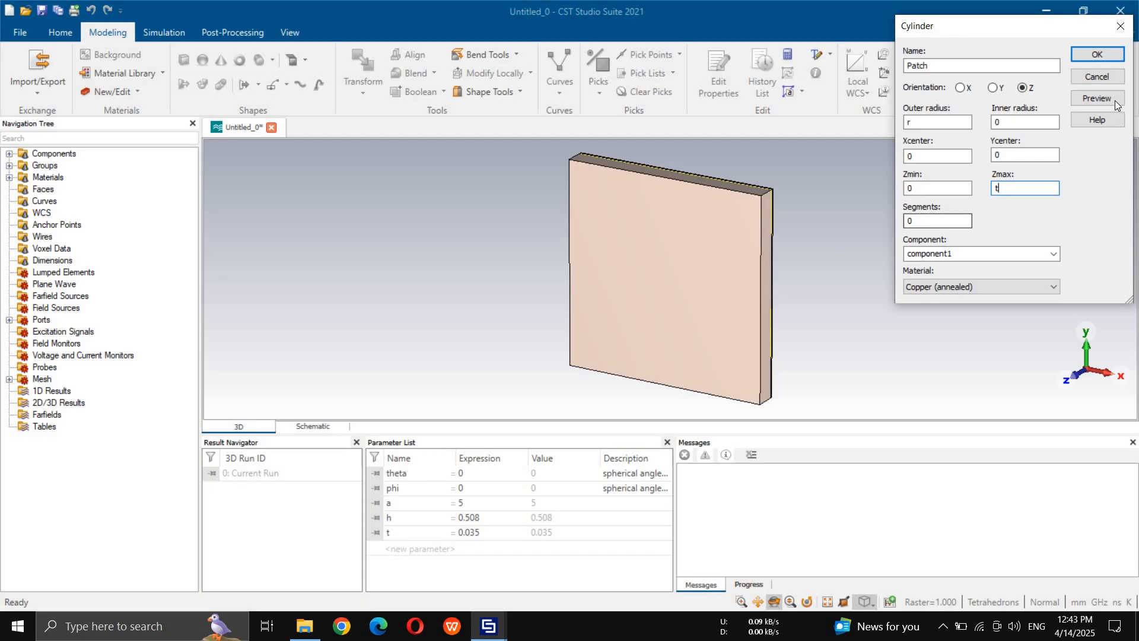
- Preview the Patch cylinder, define the missing parameter r = 2, and create it in Copper (annealed)
left_click(1096, 98)
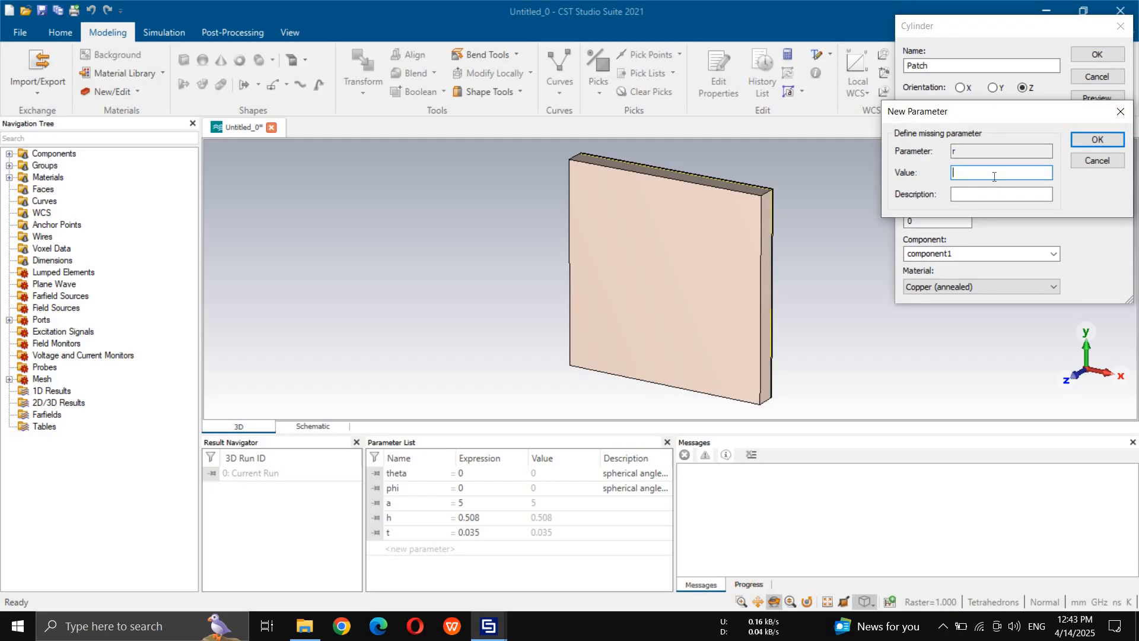
type("2")
left_click(1113, 140)
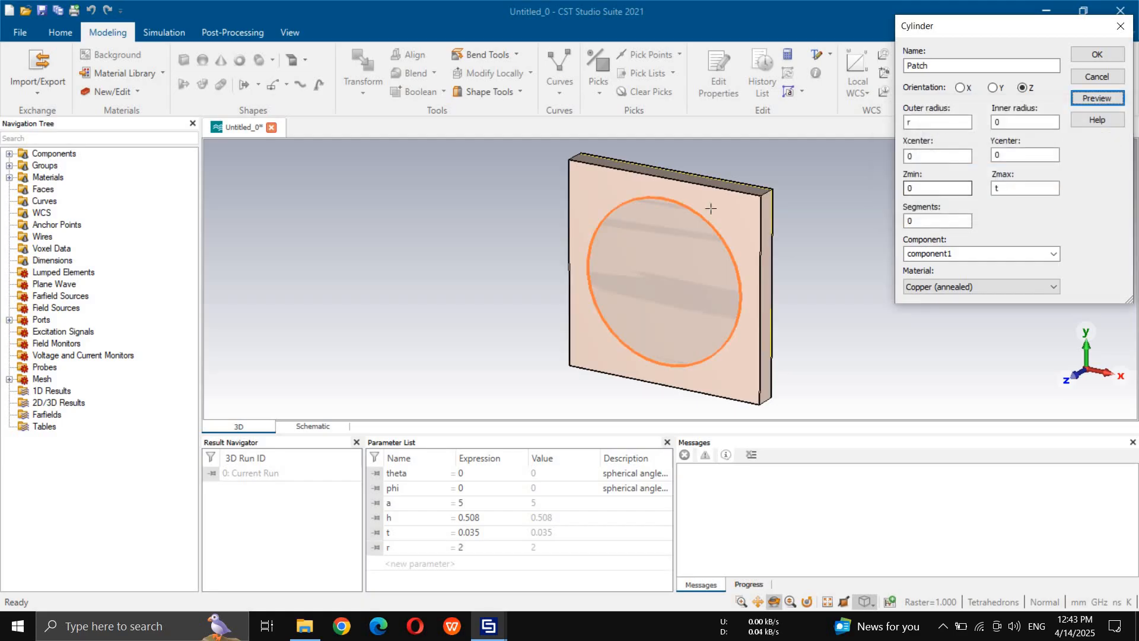
scroll(700, 237, "up", 4)
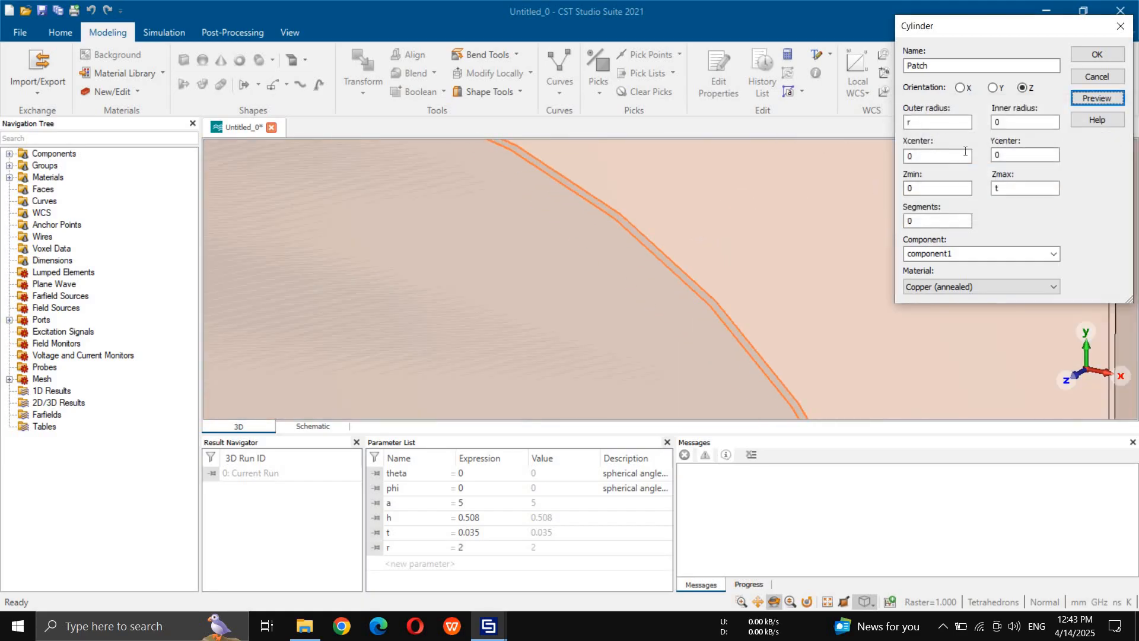
scroll(765, 220, "down", 2)
scroll(780, 214, "down", 3)
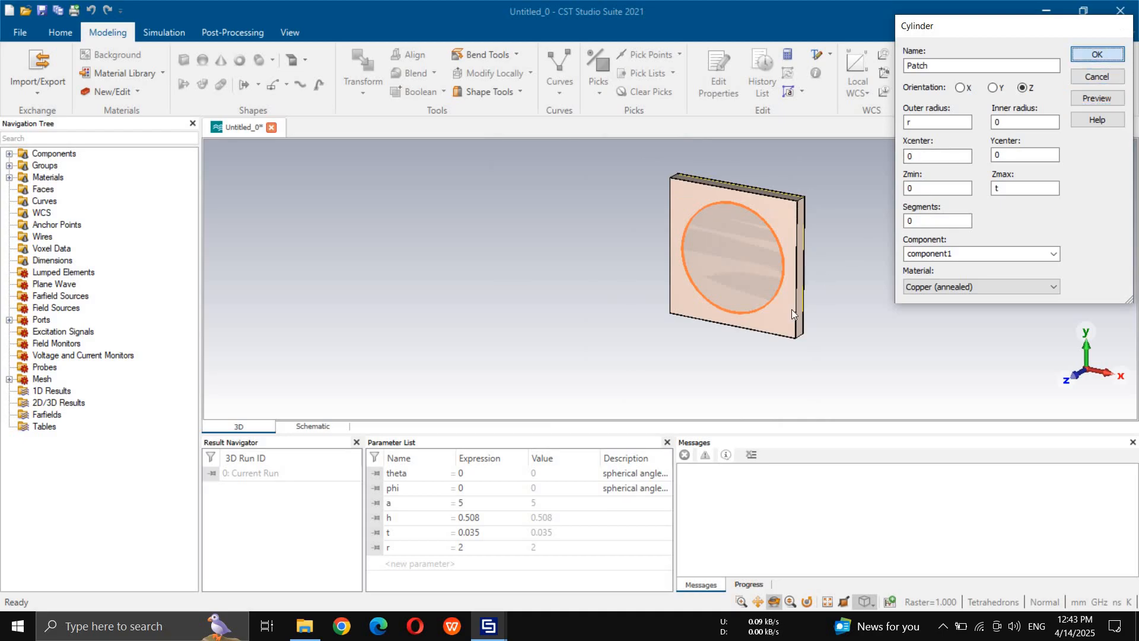
left_click(1108, 57)
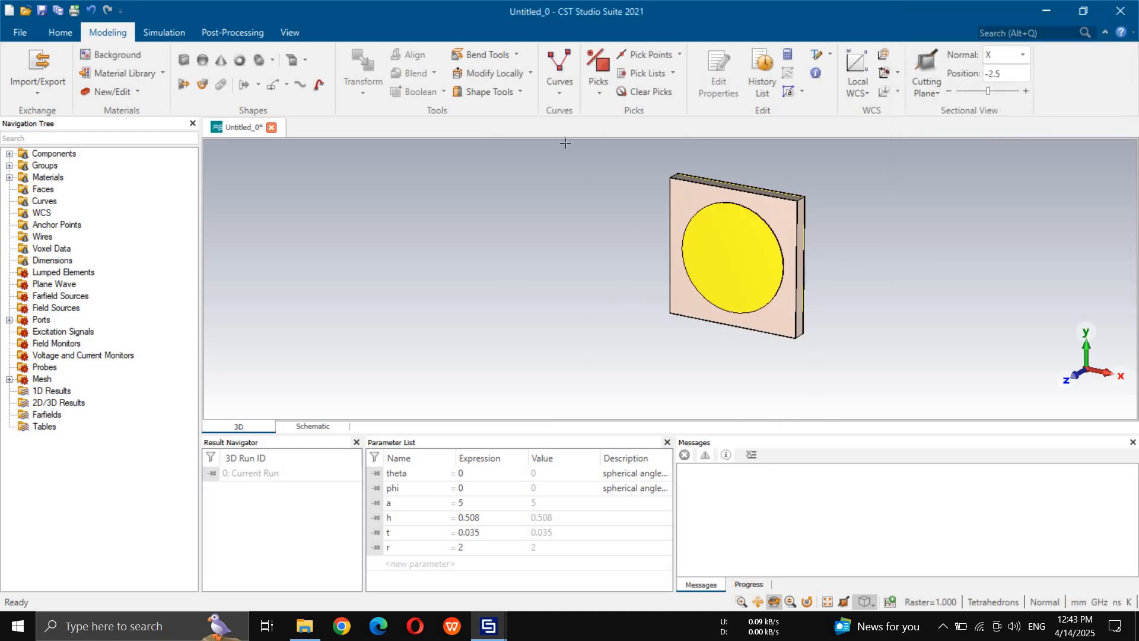
- Define a brick named Slot-1 spanning X from -sw/2 to sw/2, Y from -sl/2 to sl/2, and Z from 0 to t
left_click(184, 59)
key("Escape")
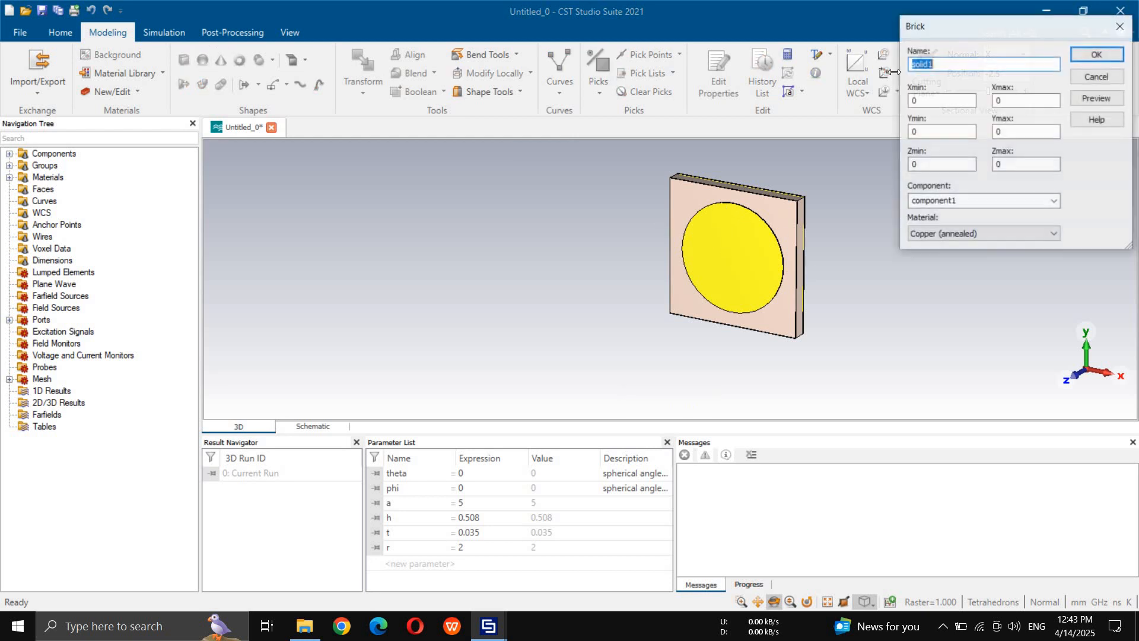
type("Slot-1")
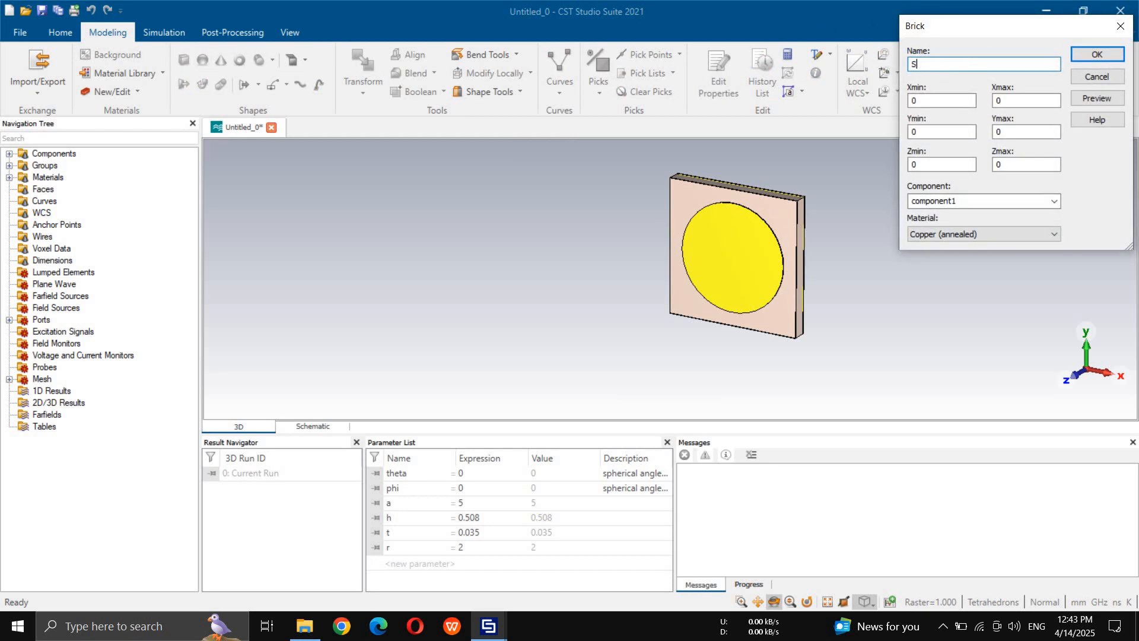
key("Tab")
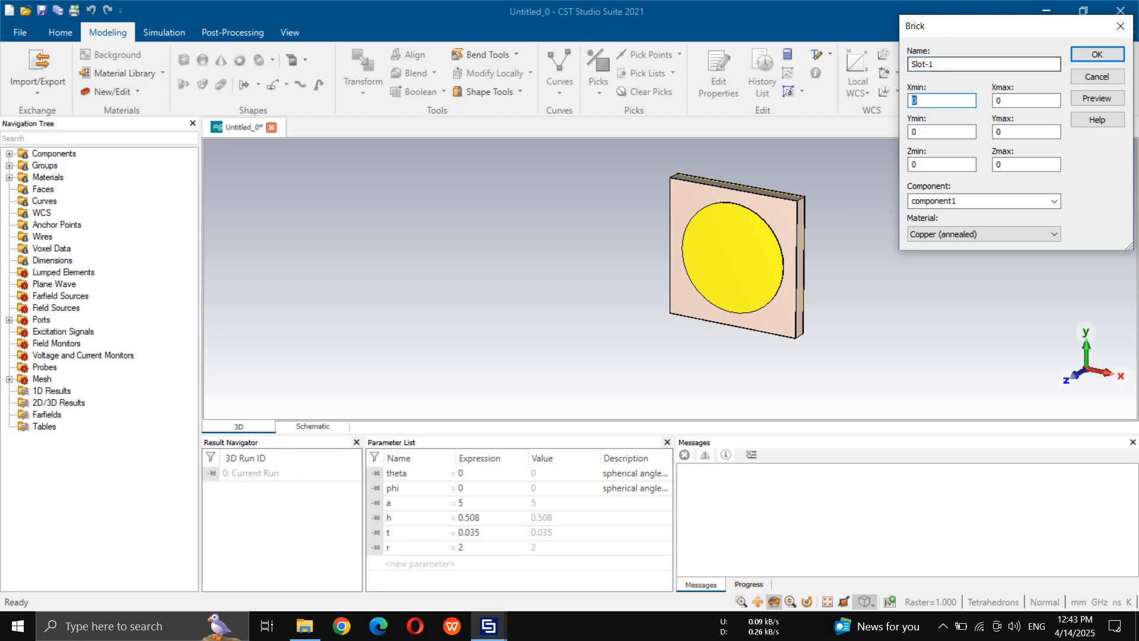
type("-sw/2")
key("Tab")
type("sw/2")
key("Tab")
type("-")
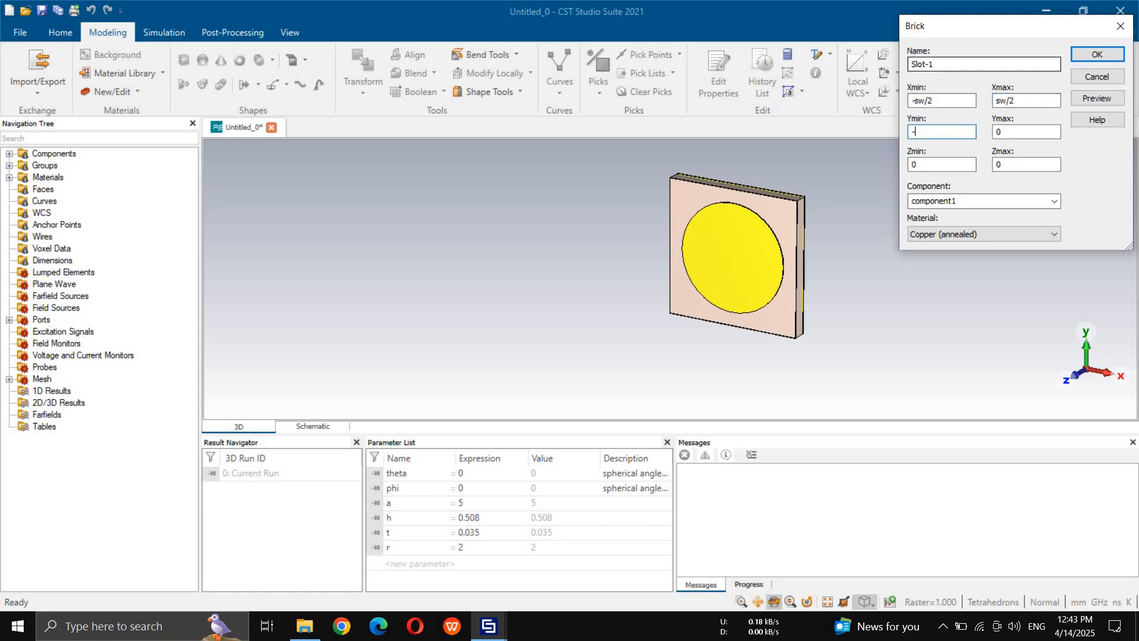
type("sl/2")
key("Tab")
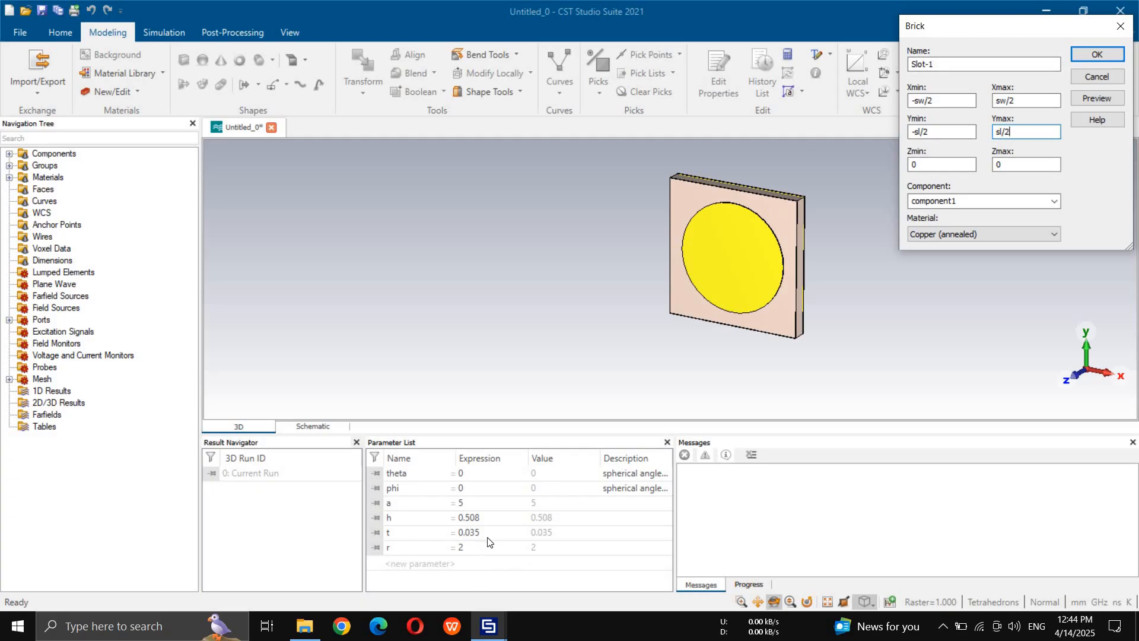
key("Tab")
key("Tab")
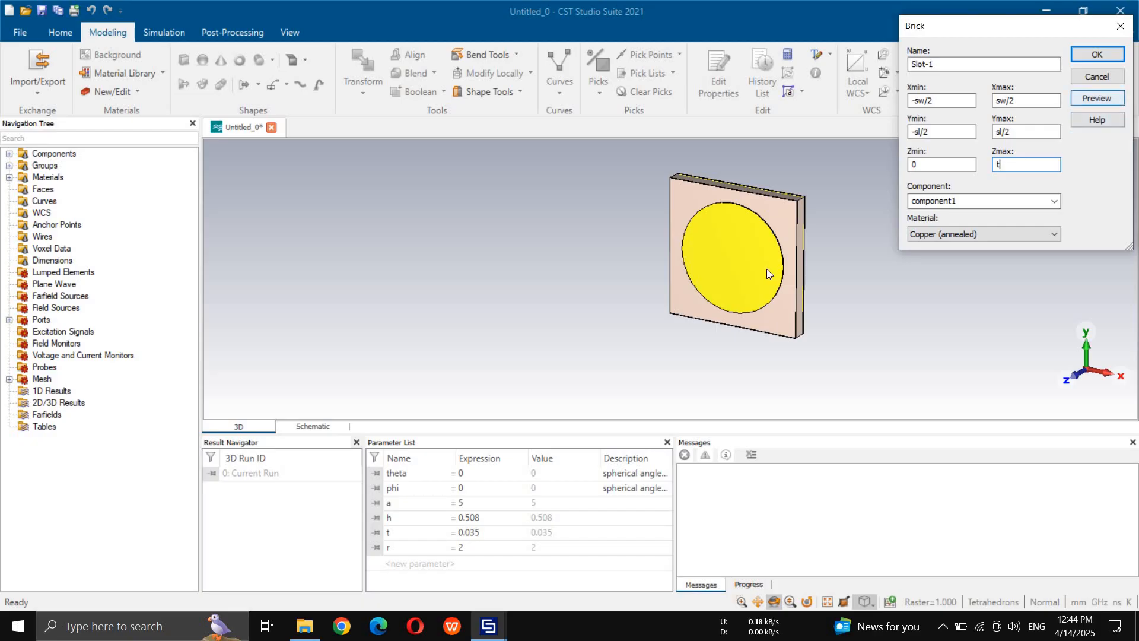
- Preview the Slot-1 brick and define the missing parameters sw = 0.2 and sl = 1.5
left_click(1094, 98)
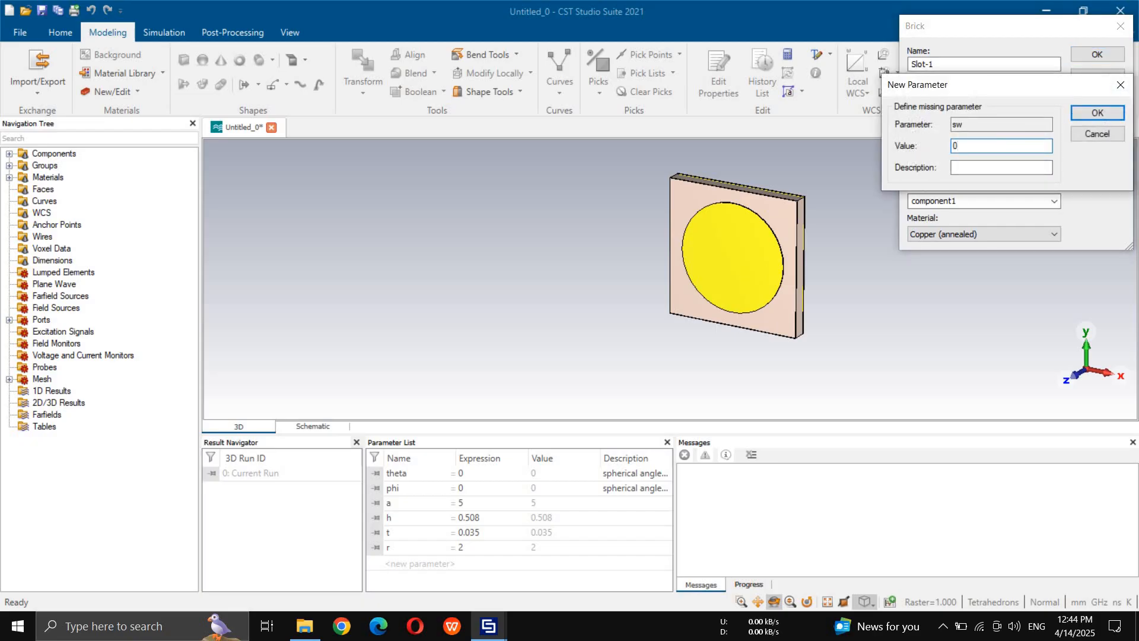
left_click(1084, 115)
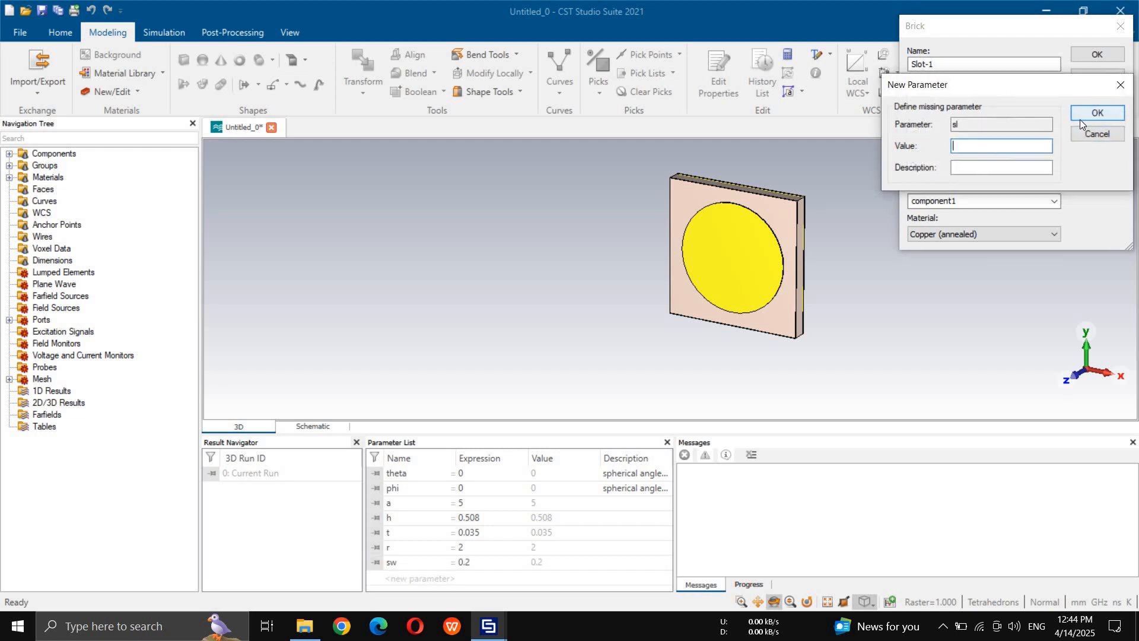
type("1.5")
left_click(1089, 116)
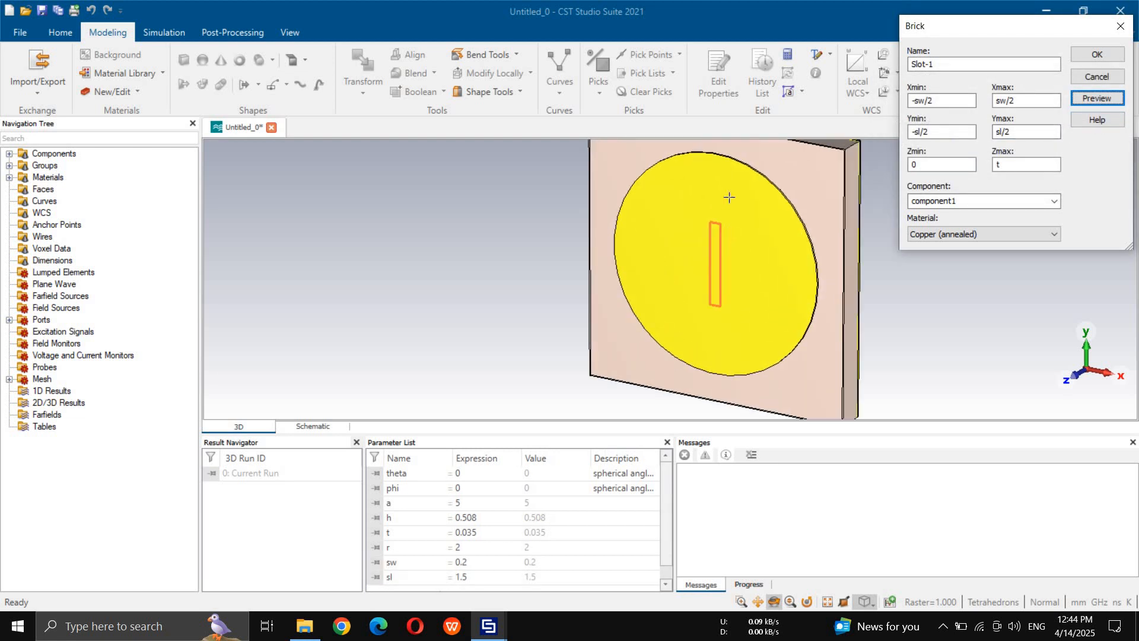
scroll(729, 197, "up", 2)
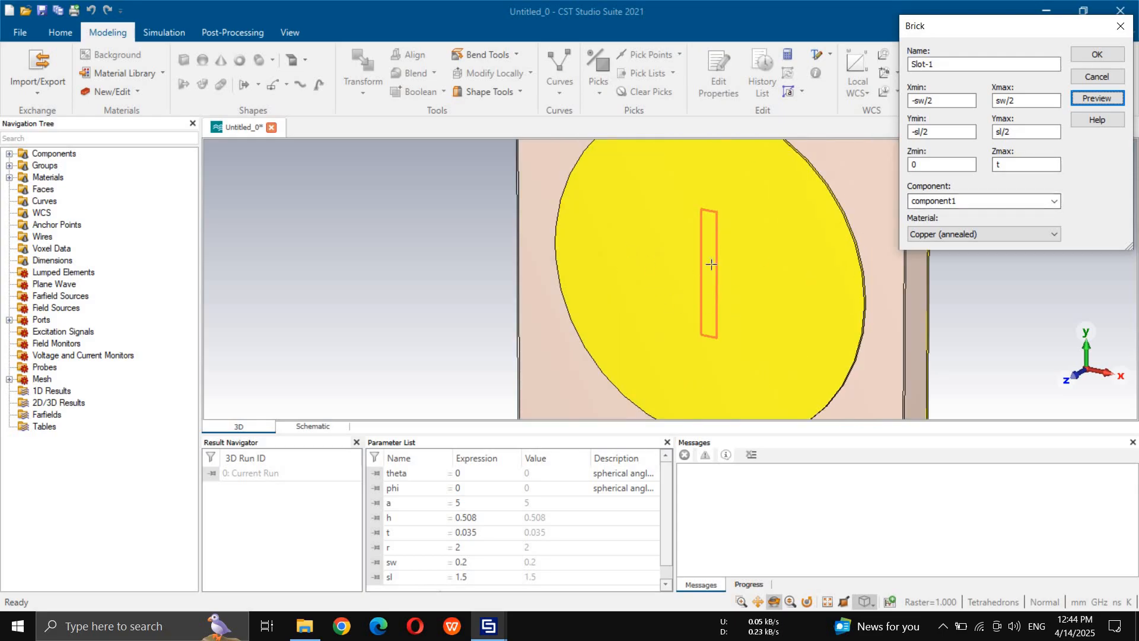
- Assign Vacuum as the material of the Slot-1 brick and preview it on the patch
left_click(985, 234)
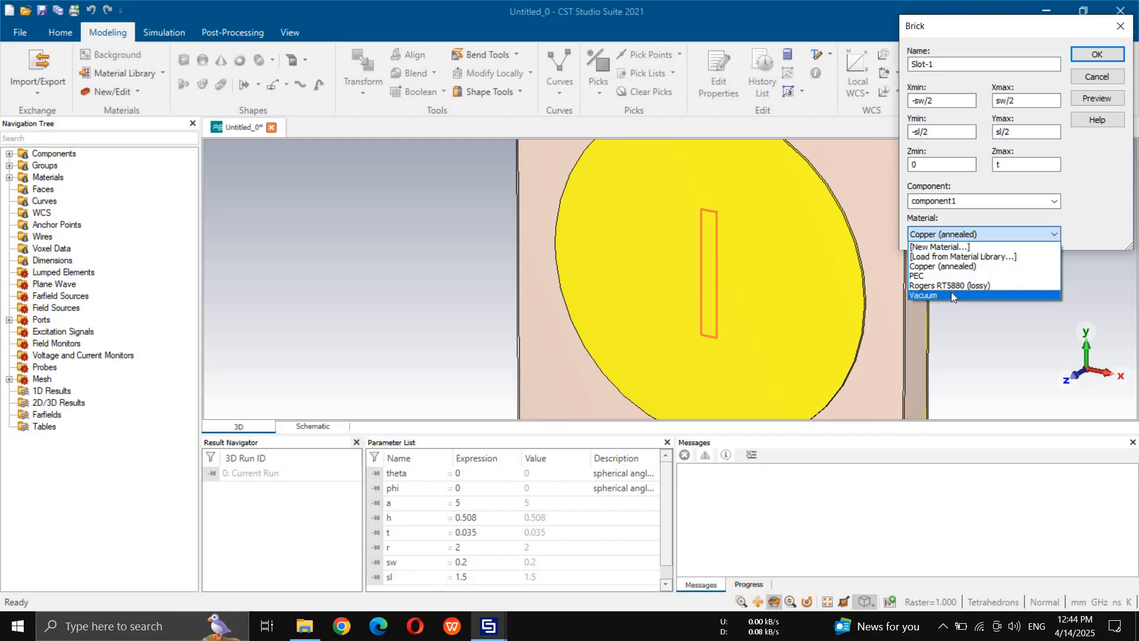
left_click(950, 295)
left_click(1091, 98)
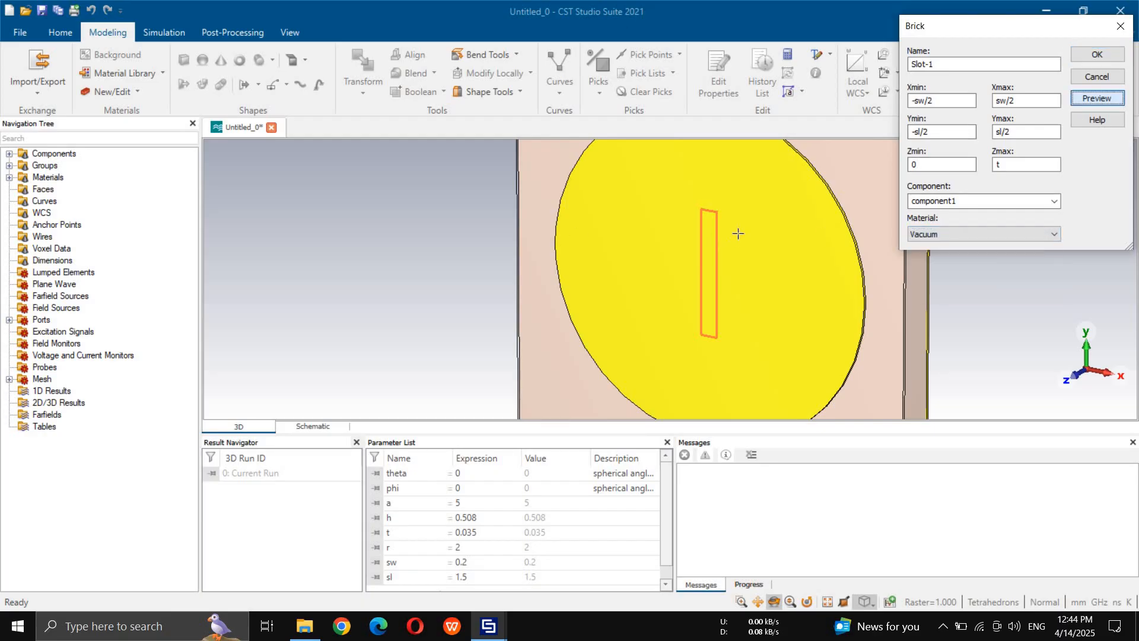
scroll(743, 199, "down", 5)
scroll(716, 255, "up", 4)
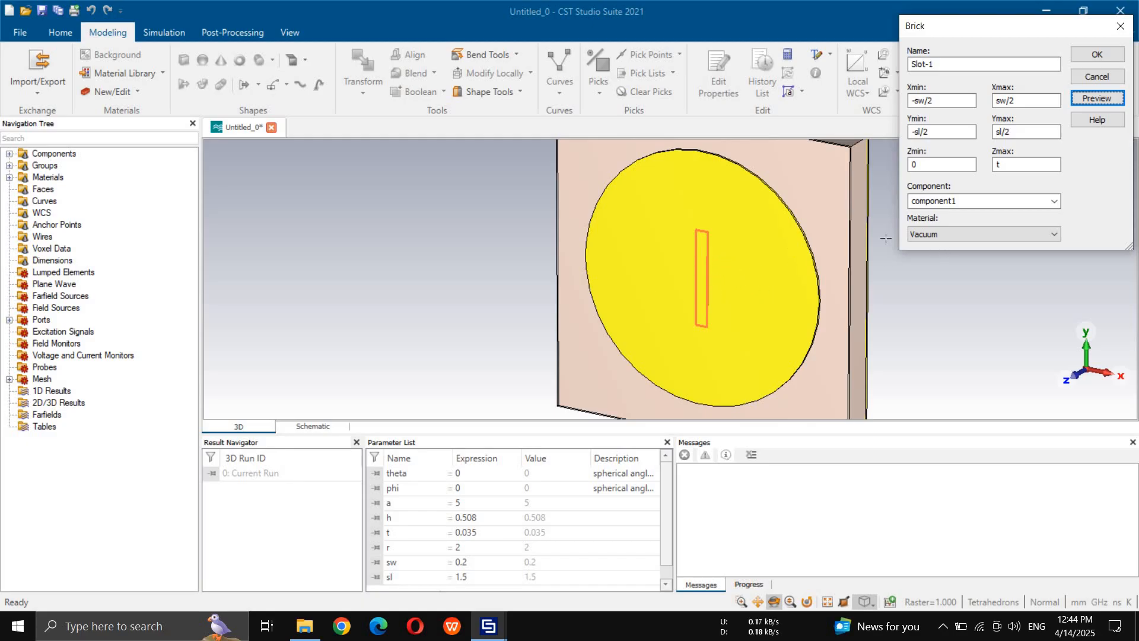
- Create the Slot-1 brick and resolve its intersection with the Patch by cutting away the highlighted shape
left_click(1095, 55)
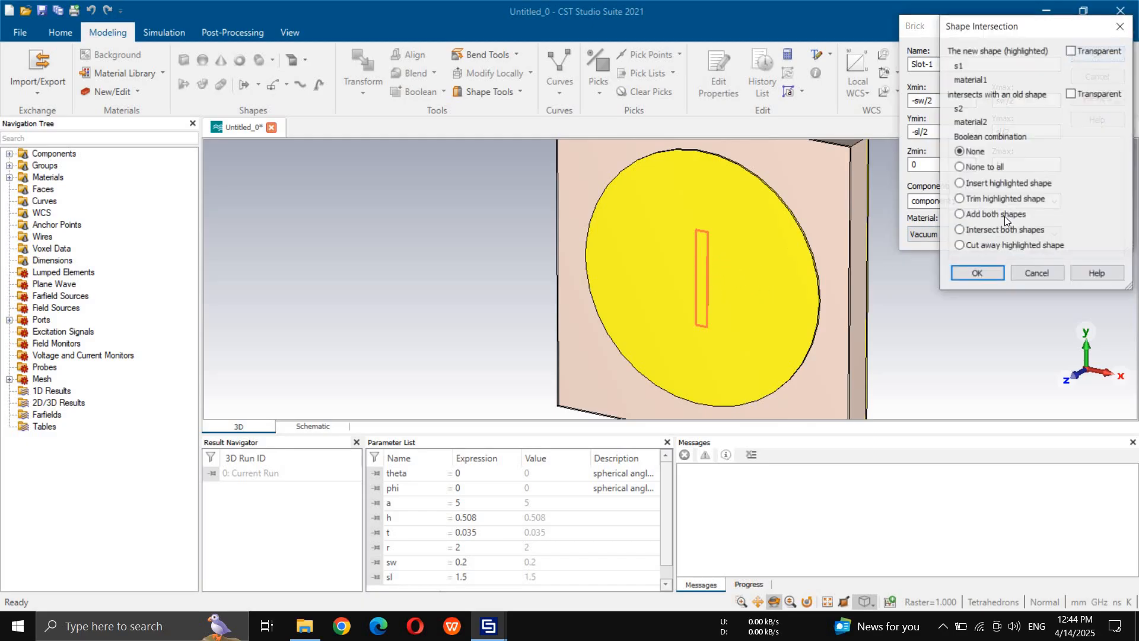
left_click(980, 246)
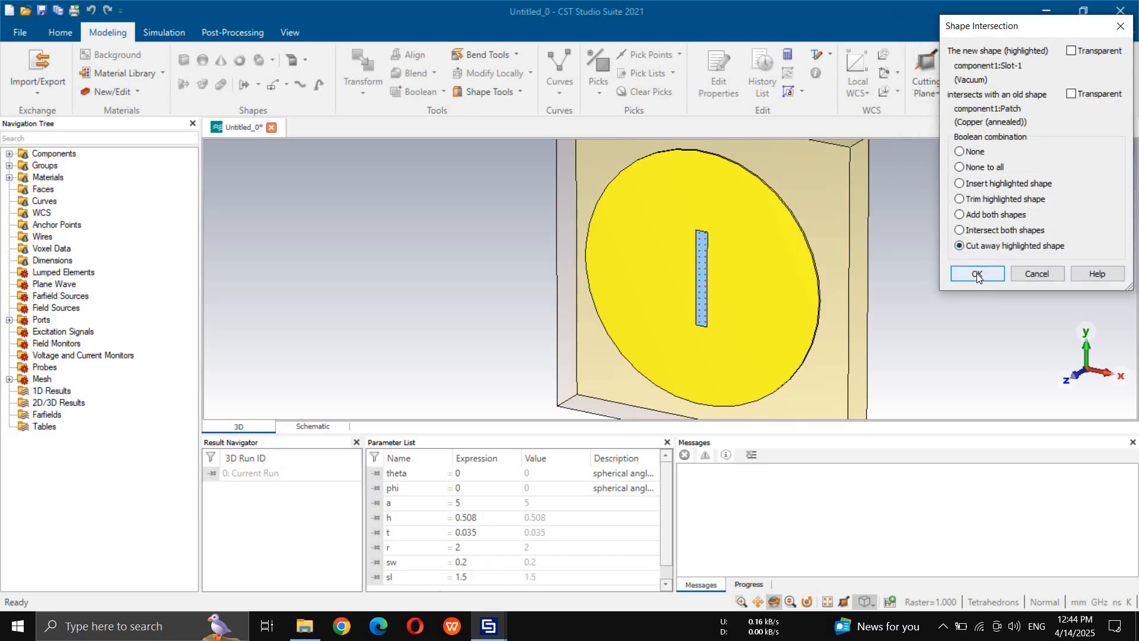
left_click(976, 274)
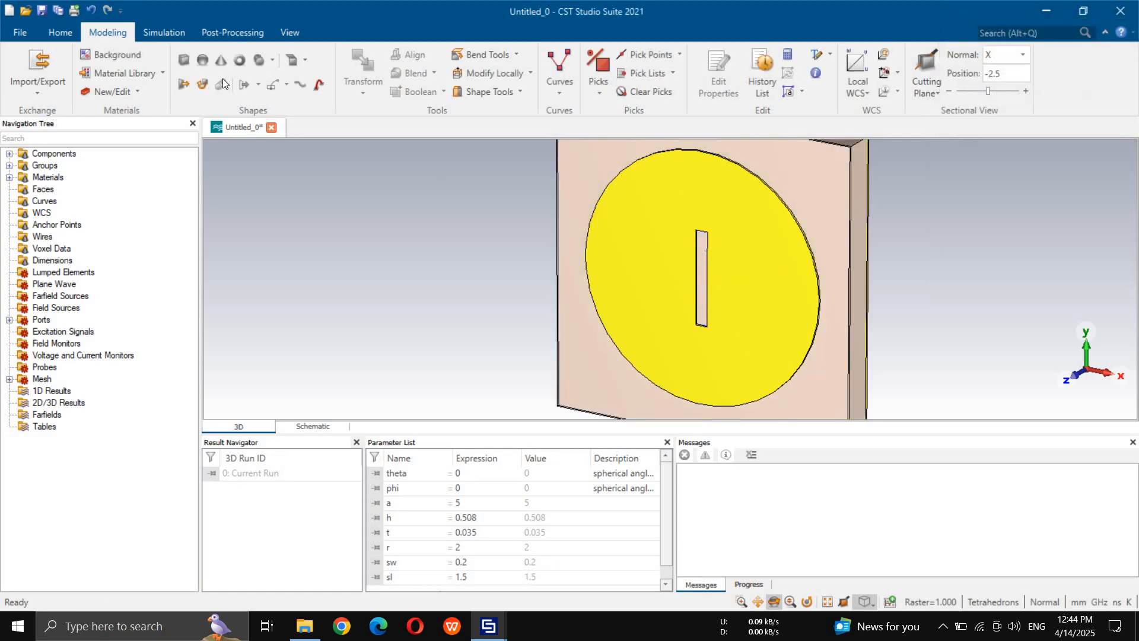
- Define a brick named Slot-2 spanning X from -sl/2 to sl/2, Y from -sw/2 to sw/2, and Z from 0 to t
left_click(185, 60)
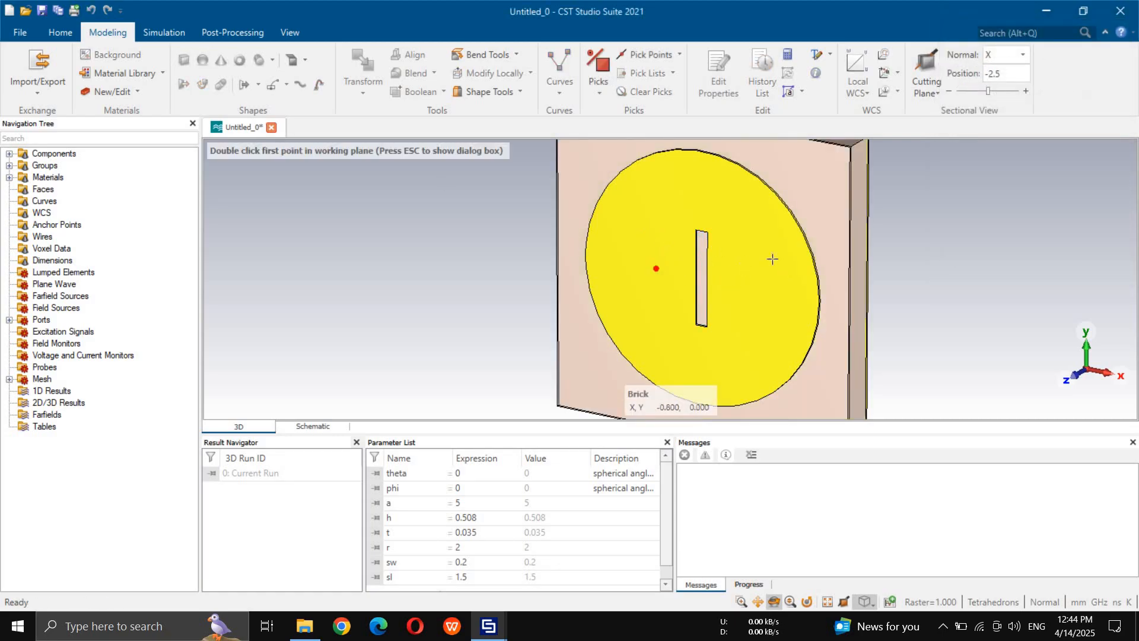
key("Escape")
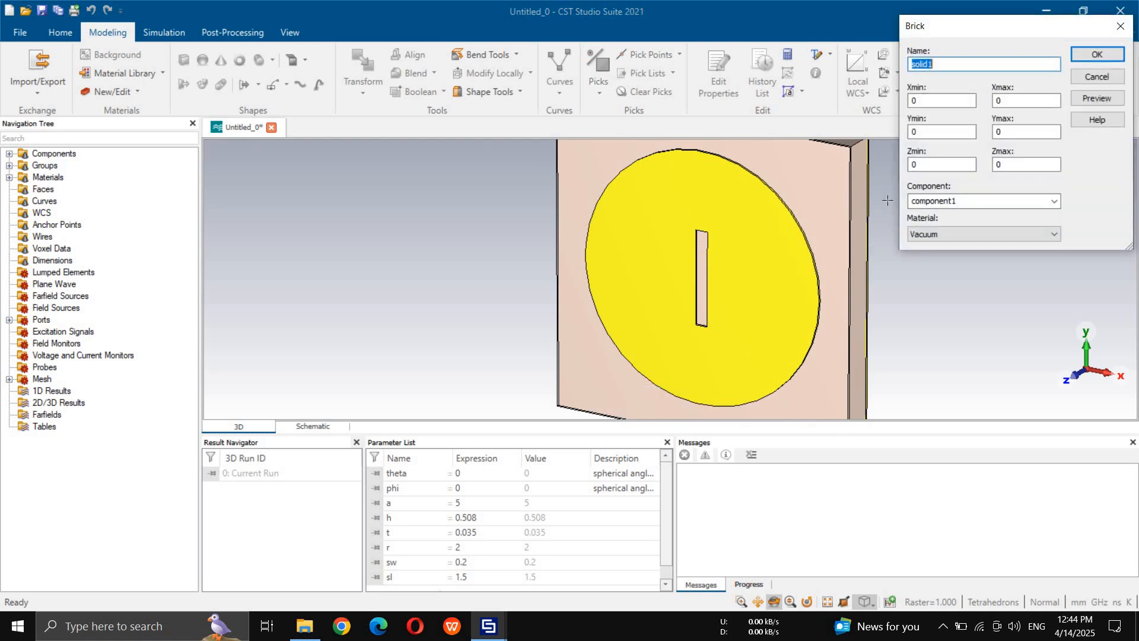
type("Slot-2")
key("Tab")
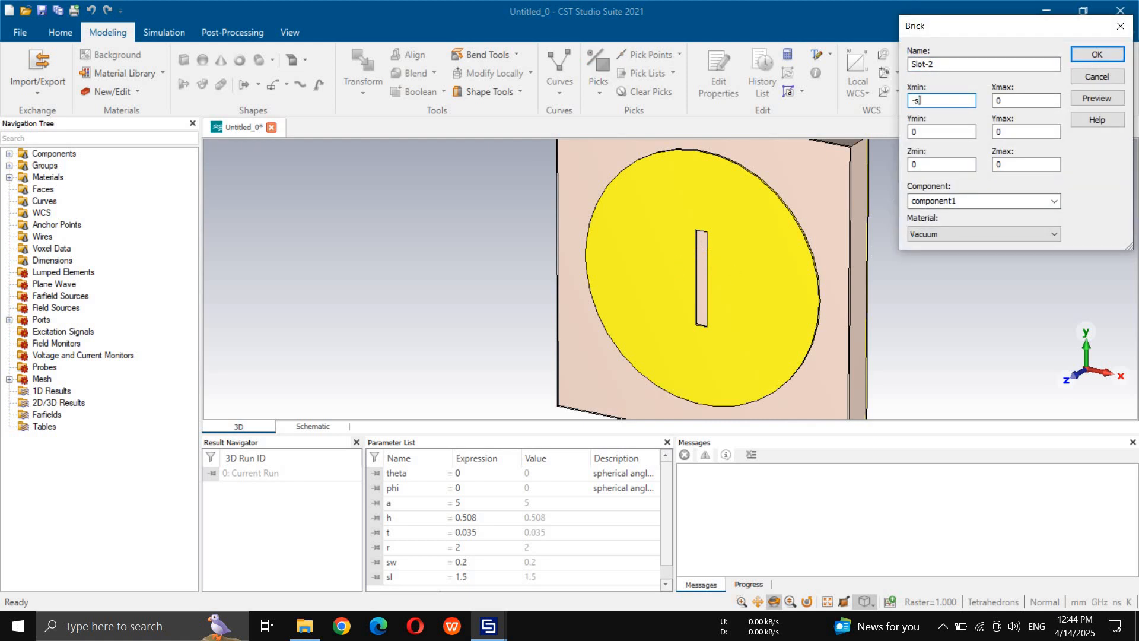
key("Tab")
type("sl/2")
key("Tab")
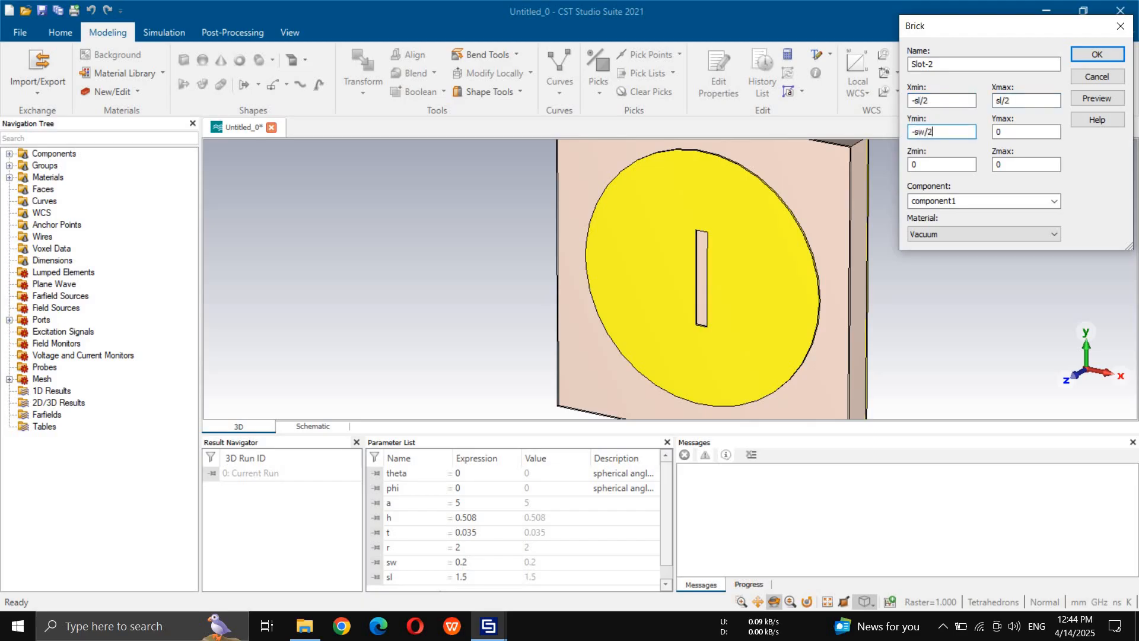
key("Tab")
type("sw/2")
key("Tab")
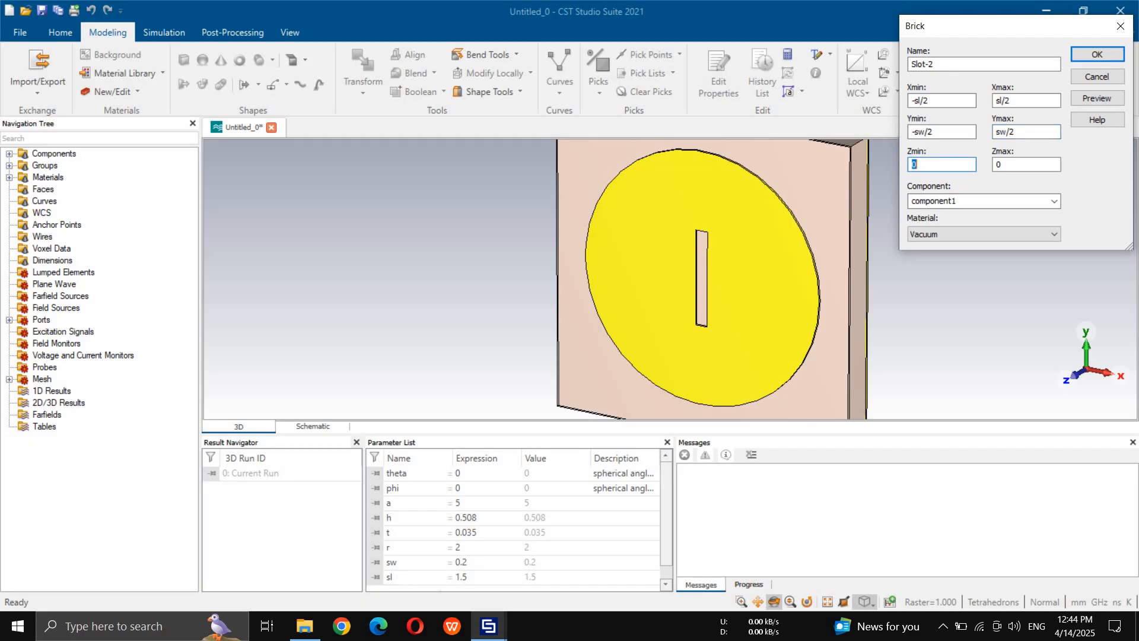
key("Tab")
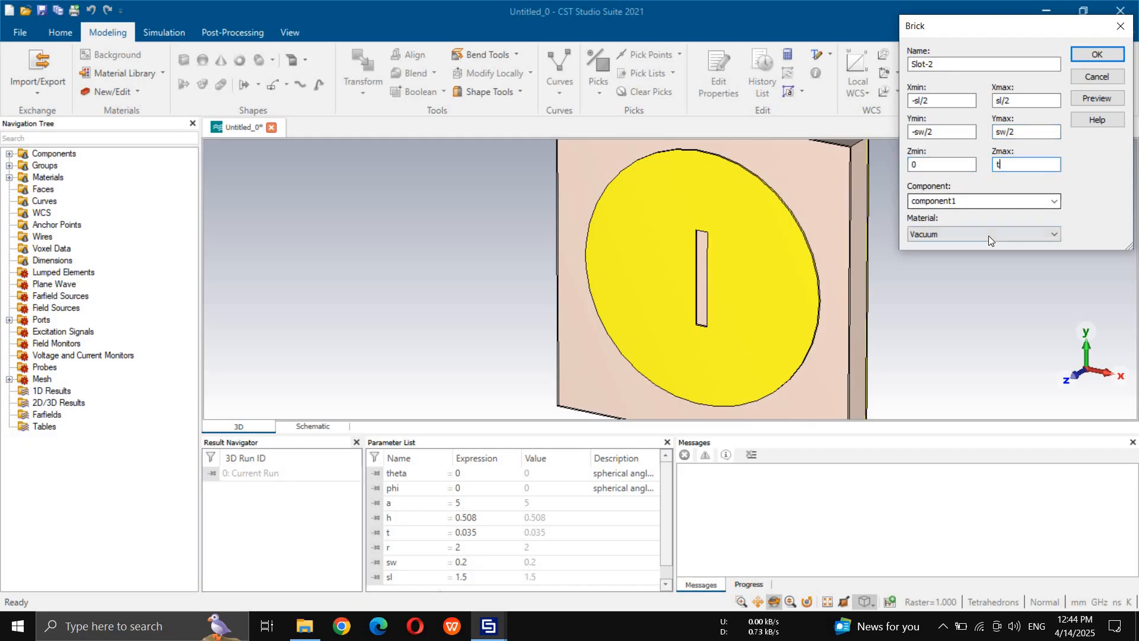
- Preview the Slot-2 brick in Vacuum and create it with the Boolean combination None at the Patch intersection
left_click(987, 236)
left_click(1081, 103)
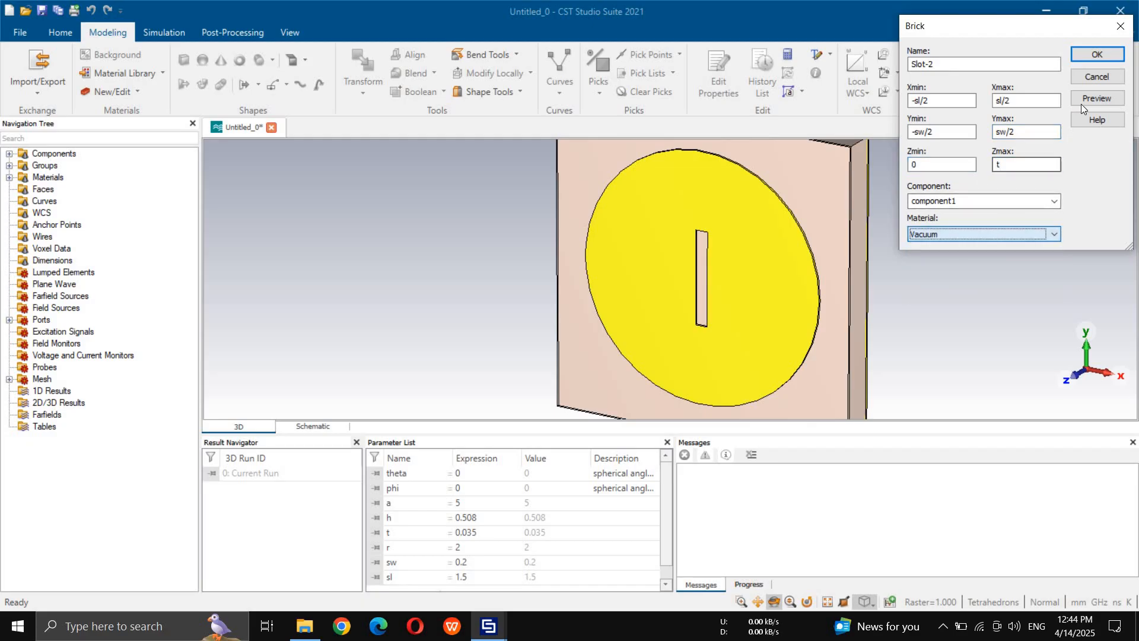
left_click(1081, 103)
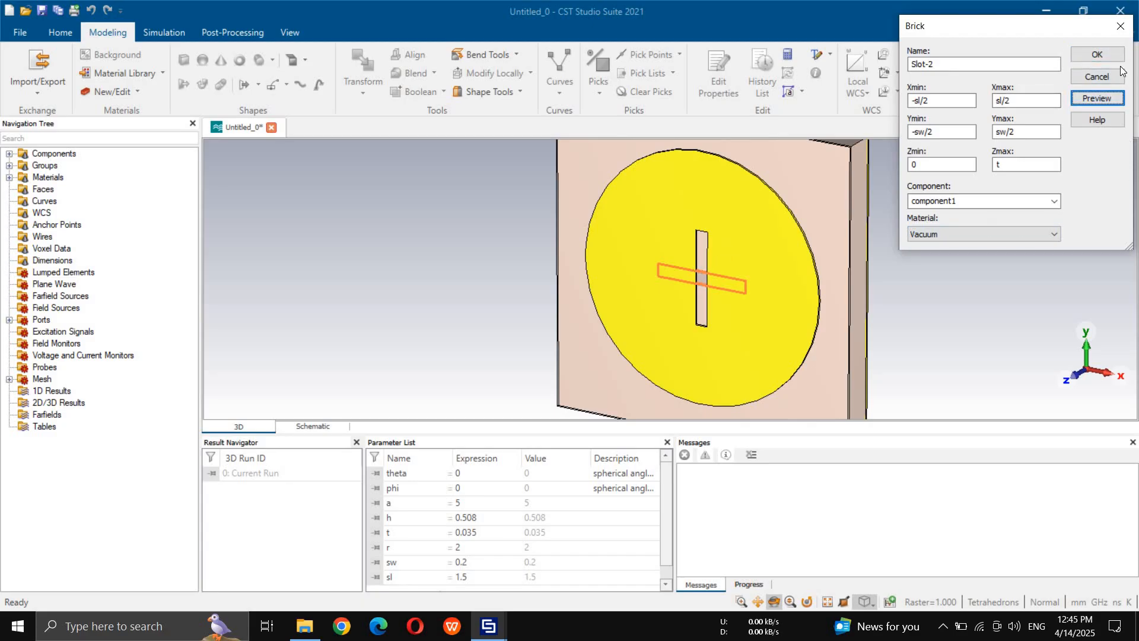
left_click(1108, 56)
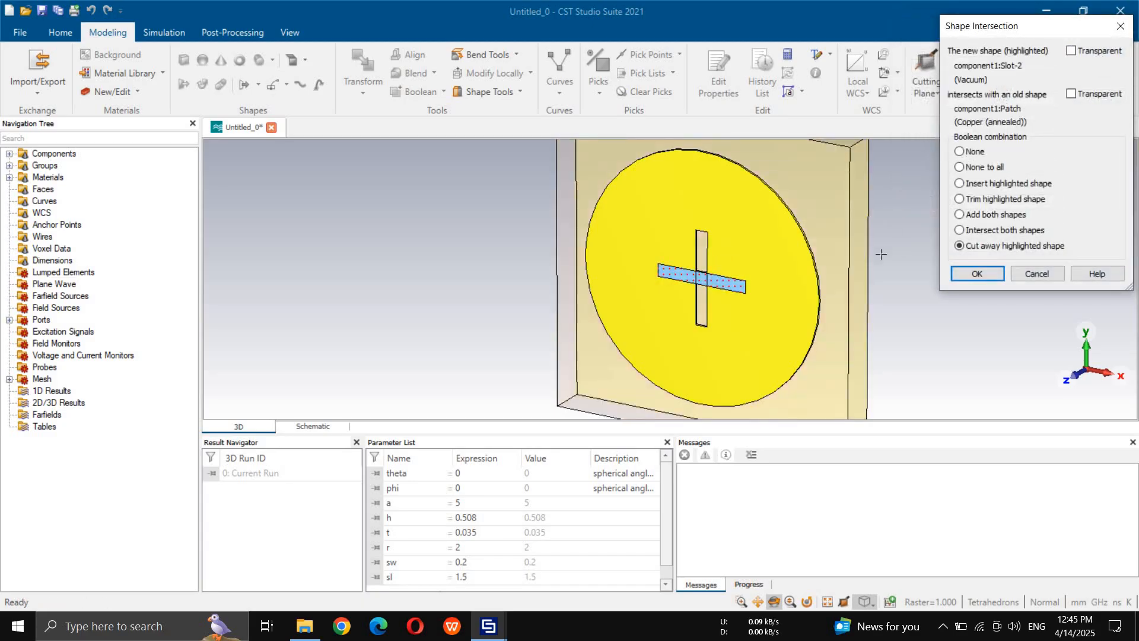
left_click(974, 153)
left_click(969, 274)
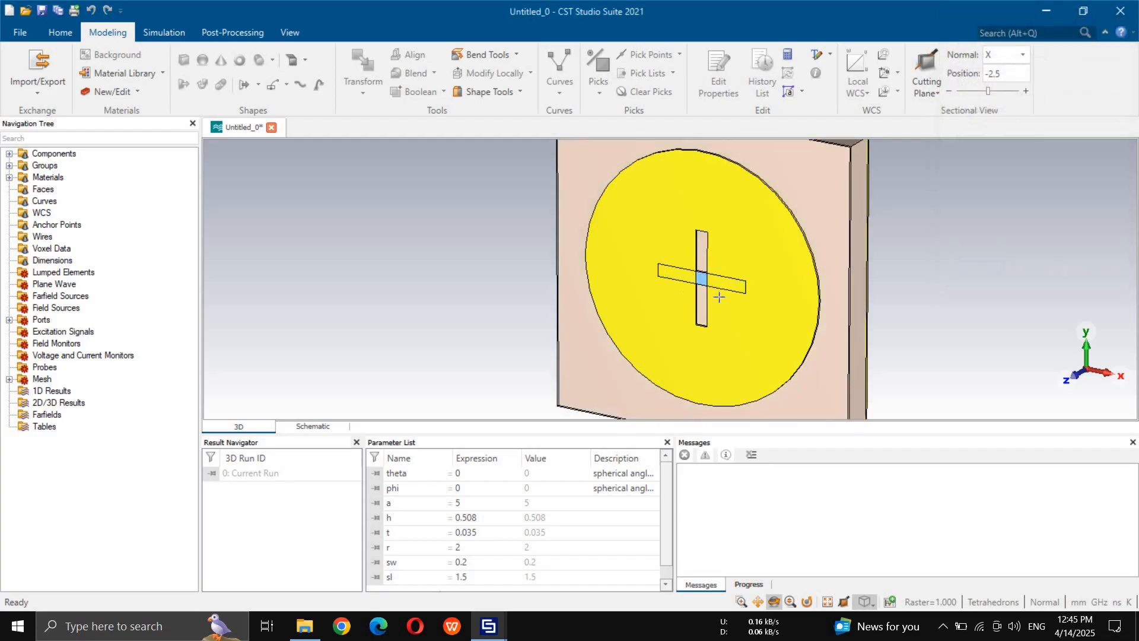
- Subtract the Slot-2 solid from the Patch with a Boolean operation to form a cross-shaped slot, and clear the Patch selection
scroll(683, 274, "up", 8)
scroll(654, 244, "down", 7)
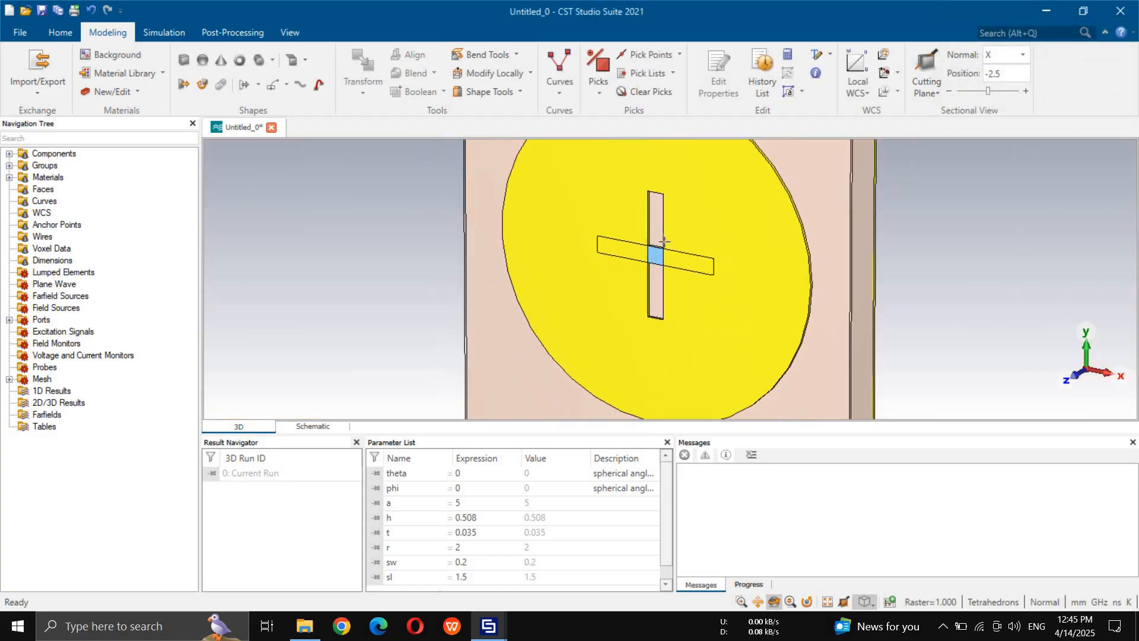
scroll(663, 244, "up", 1)
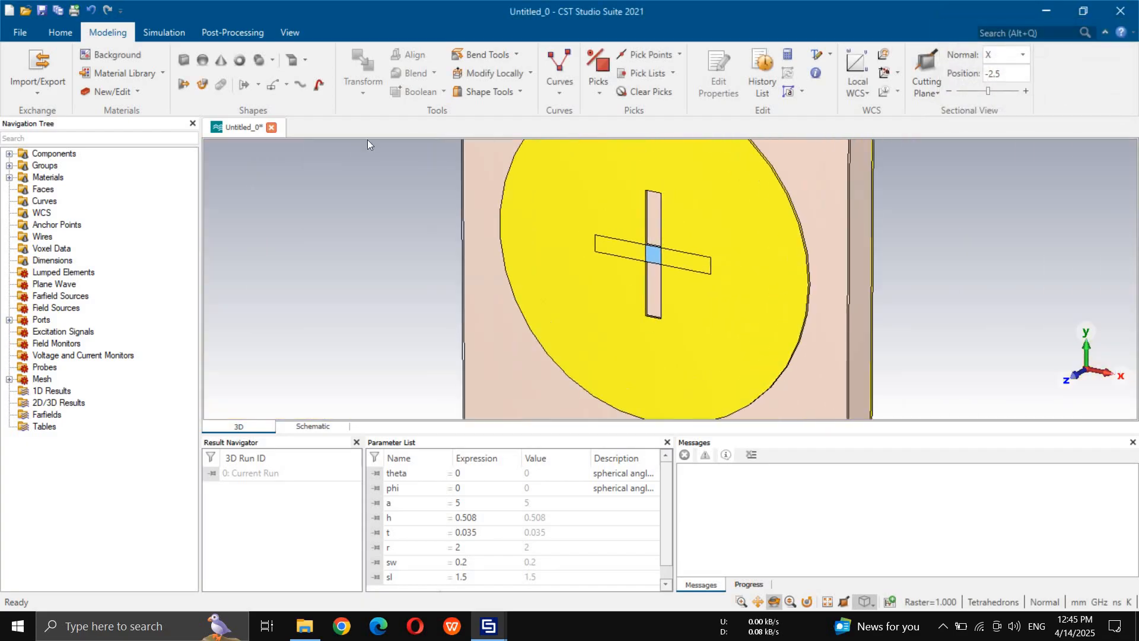
left_click(10, 155)
left_click(23, 166)
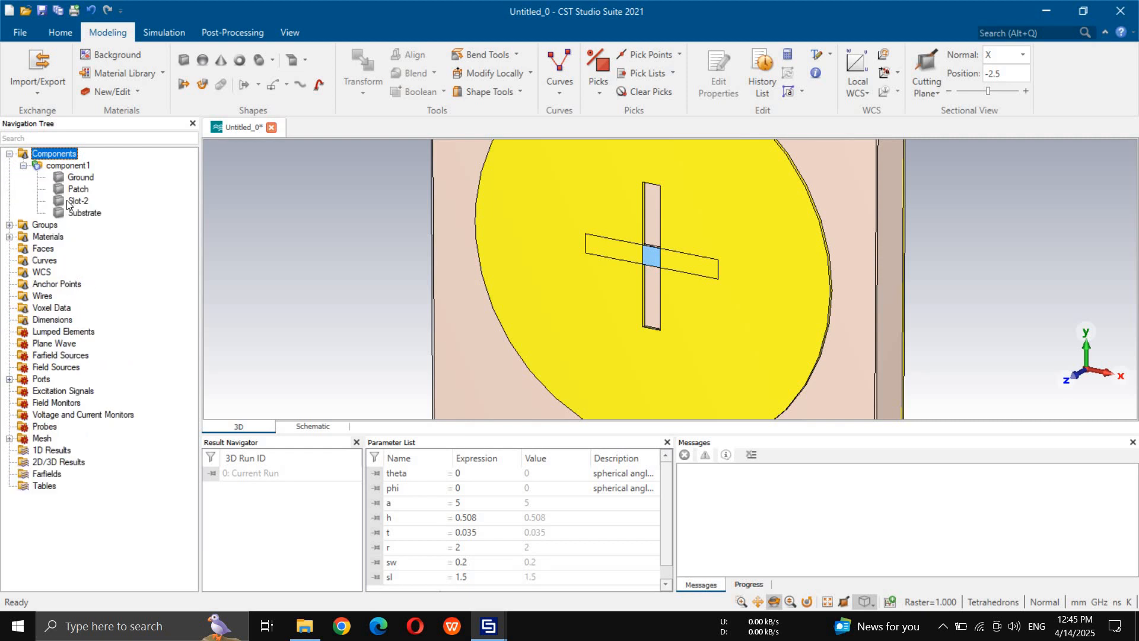
left_click(78, 189)
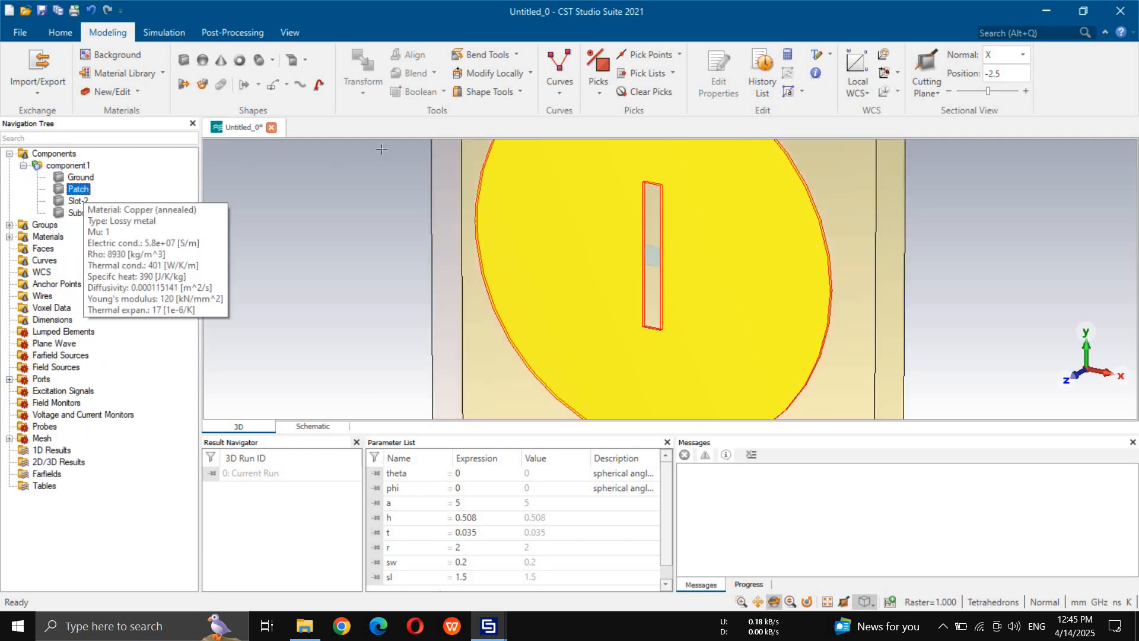
left_click(444, 91)
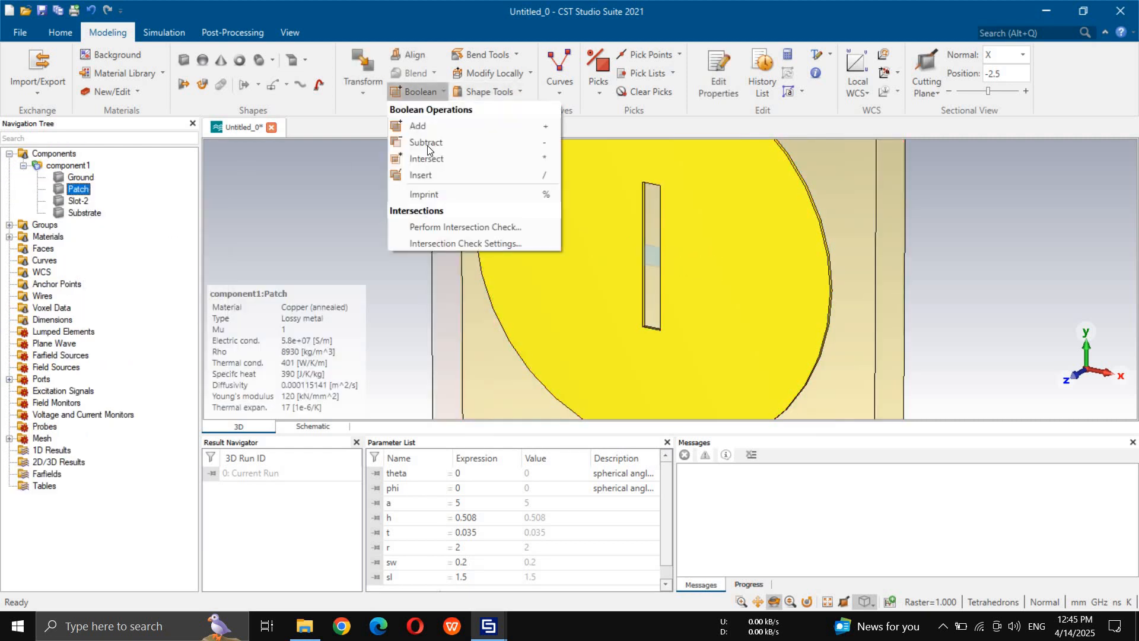
left_click(431, 140)
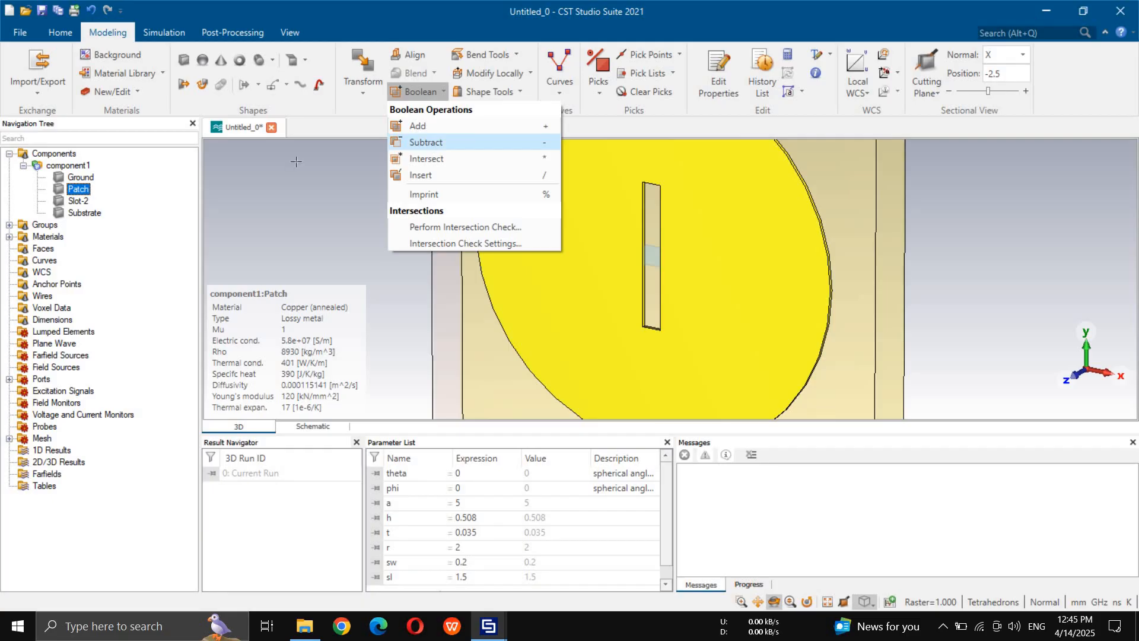
left_click(92, 203)
key("Return")
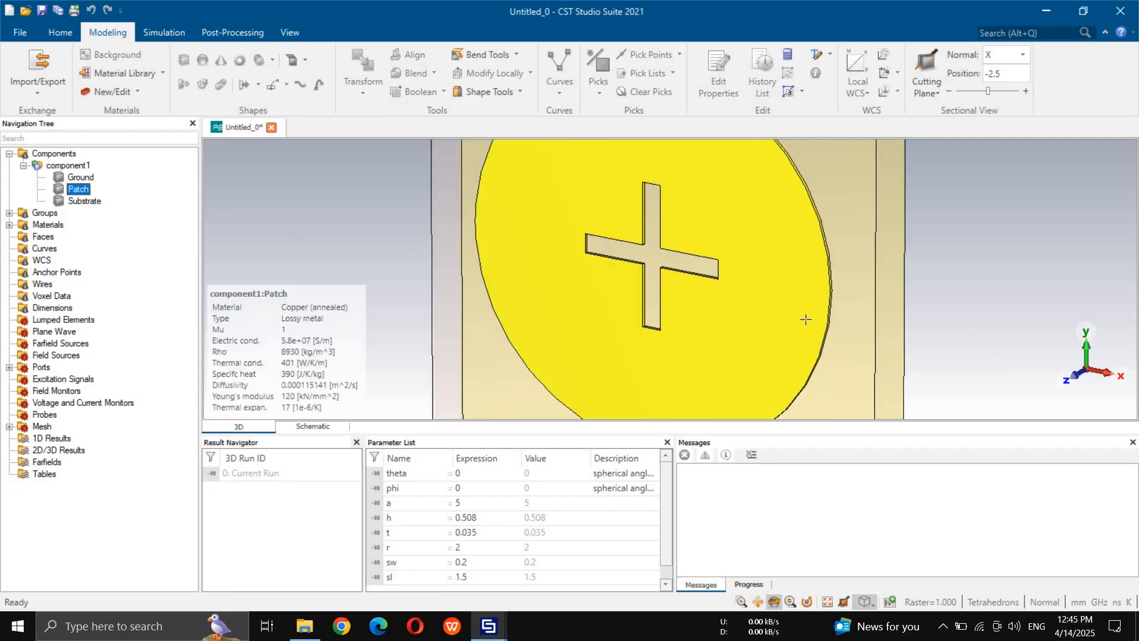
left_click(827, 602)
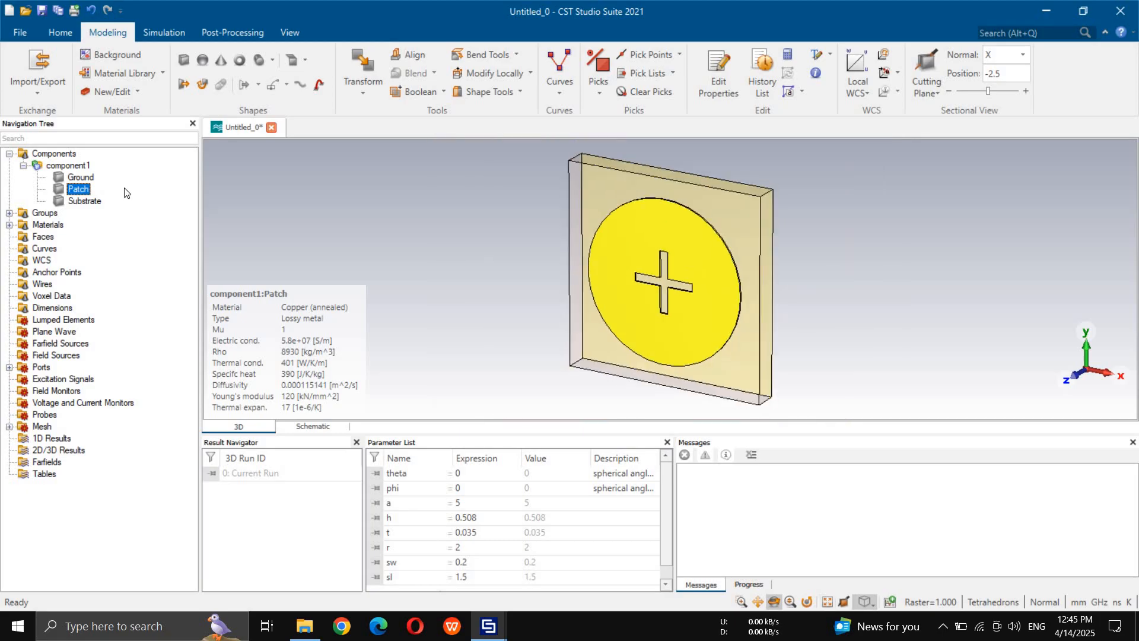
left_click(70, 155)
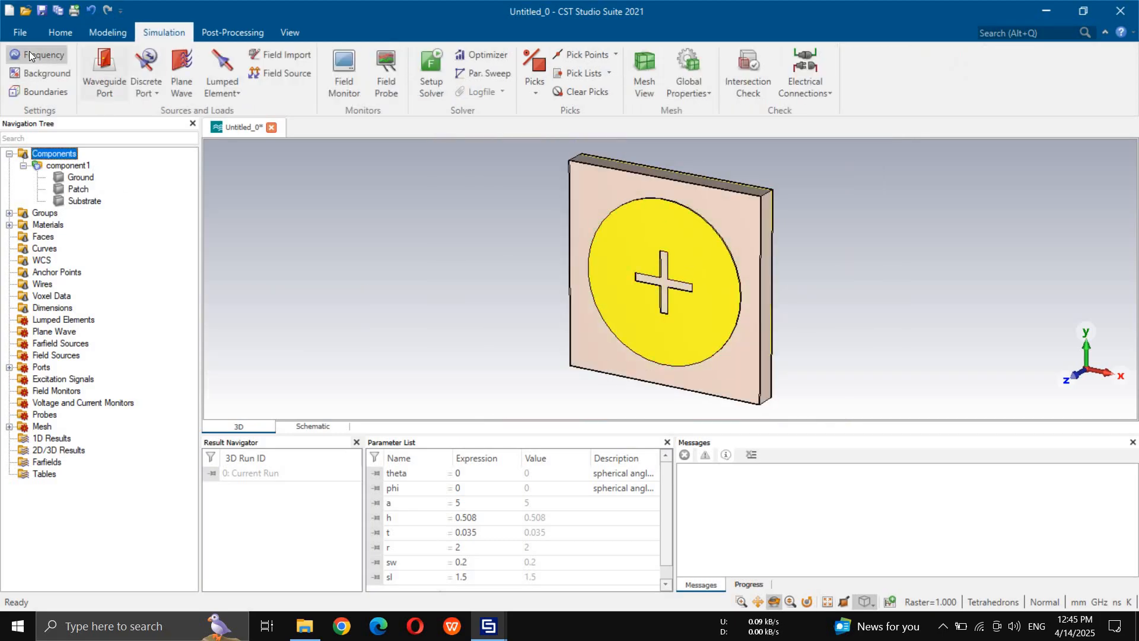
- Set the simulation frequency range to a minimum of 24 and a maximum of 30 GHz
left_click(33, 54)
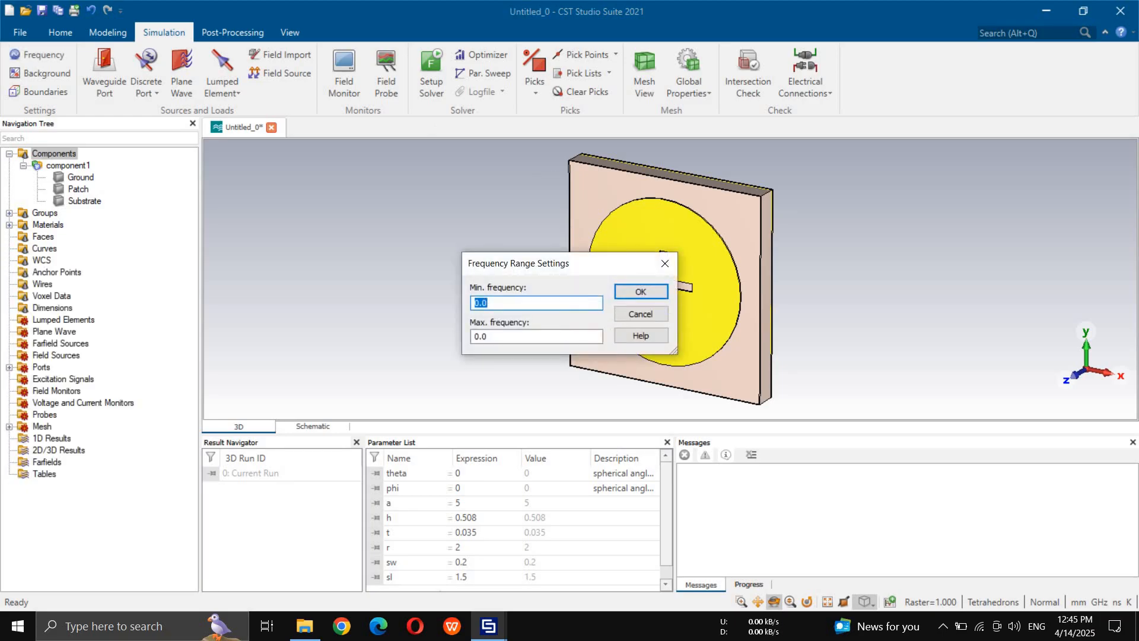
type("24")
key("Tab")
type("3")
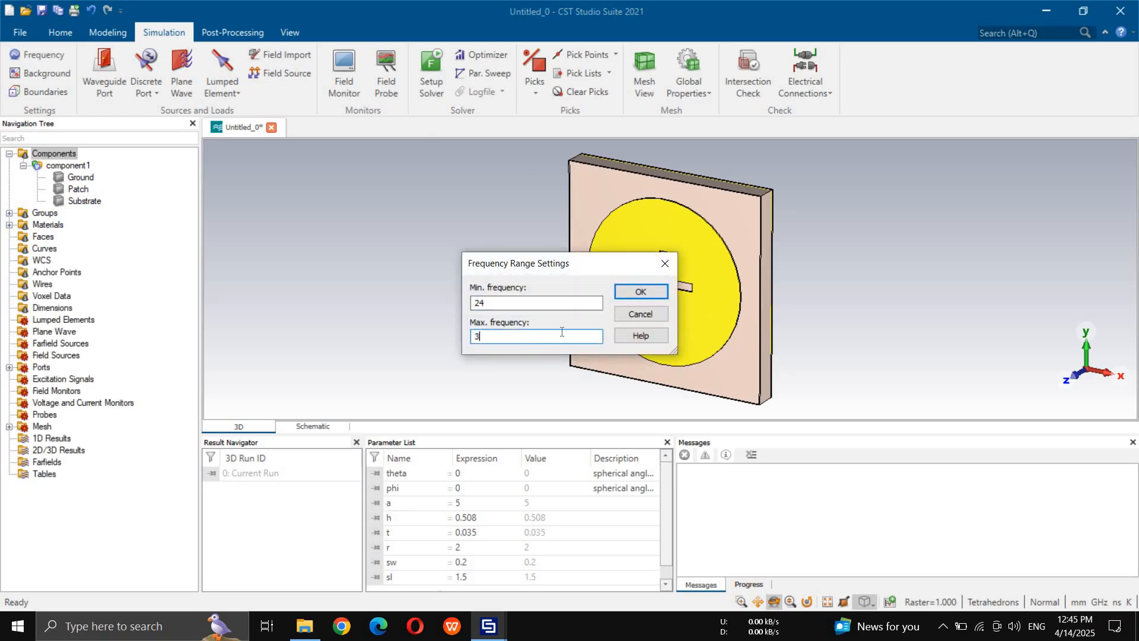
left_click(649, 290)
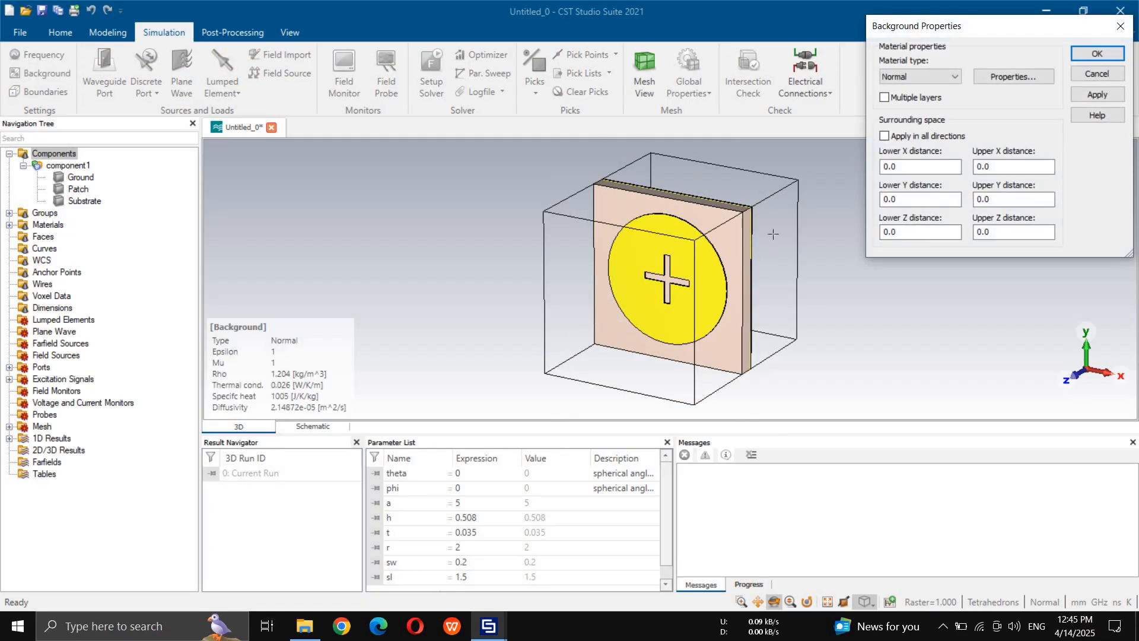
- Set the background's upper Z distance to a, adding space in front of the patch
left_click_drag(485, 285, 784, 245)
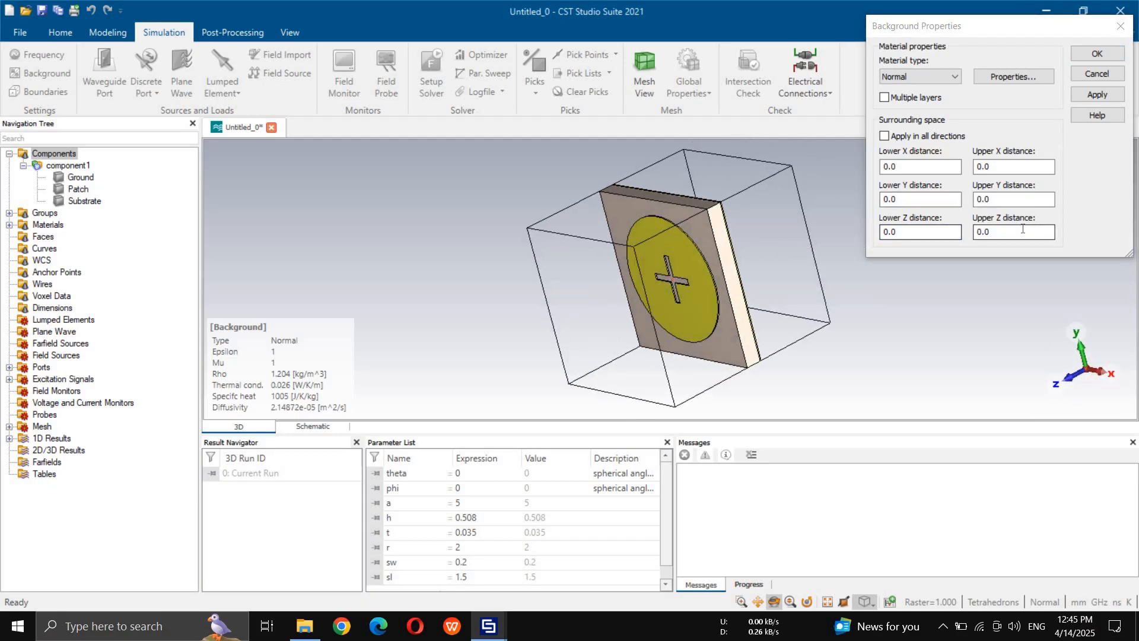
left_click_drag(1017, 233, 866, 255)
type("a")
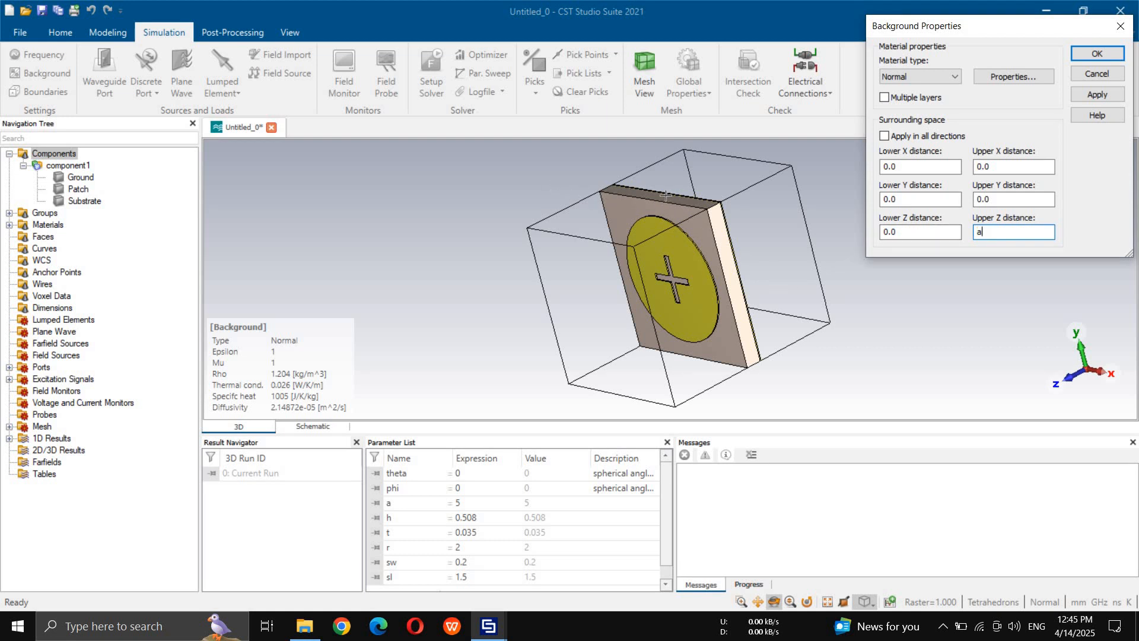
left_click(1083, 96)
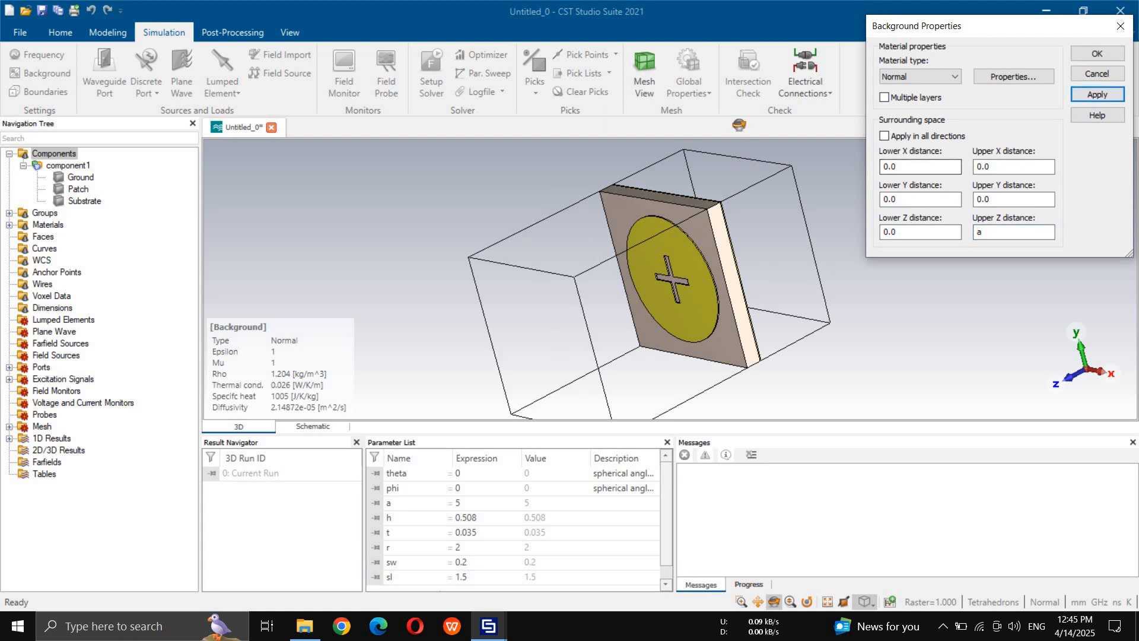
mouse_move(482, 259)
left_mouse_down()
mouse_move(557, 252)
mouse_move(462, 254)
left_mouse_up()
left_click(1097, 54)
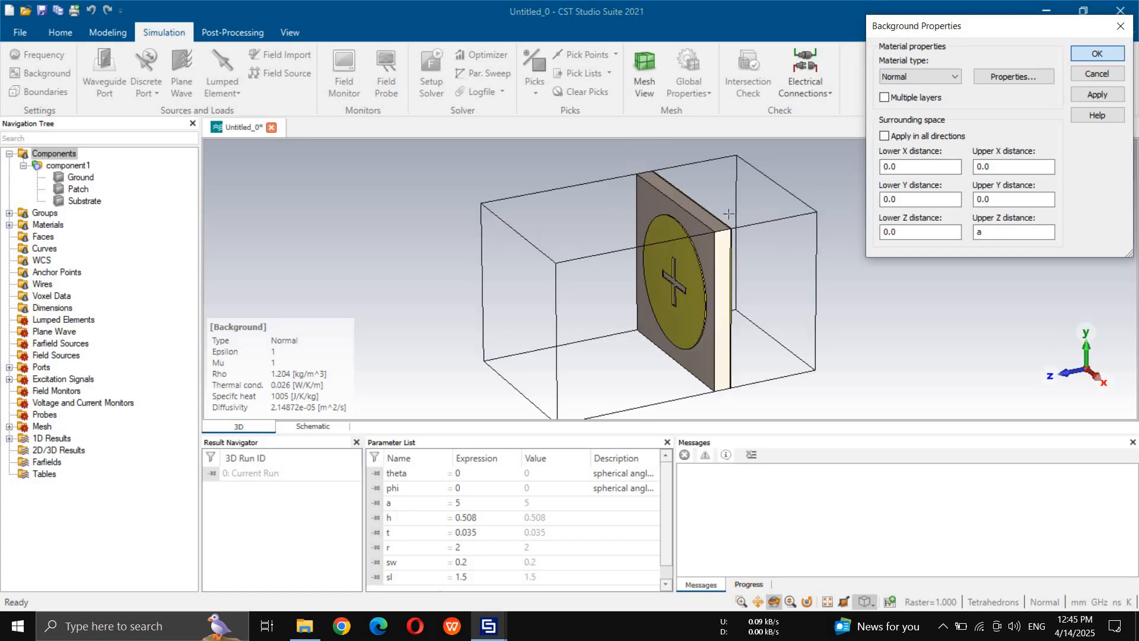
left_click(865, 601)
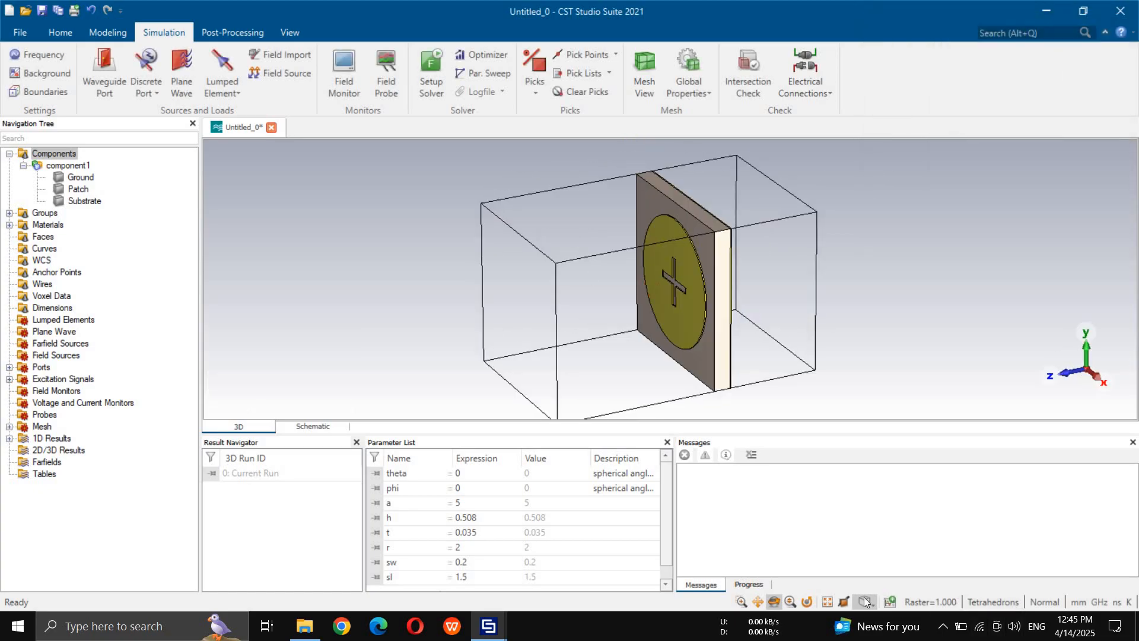
left_click(889, 438)
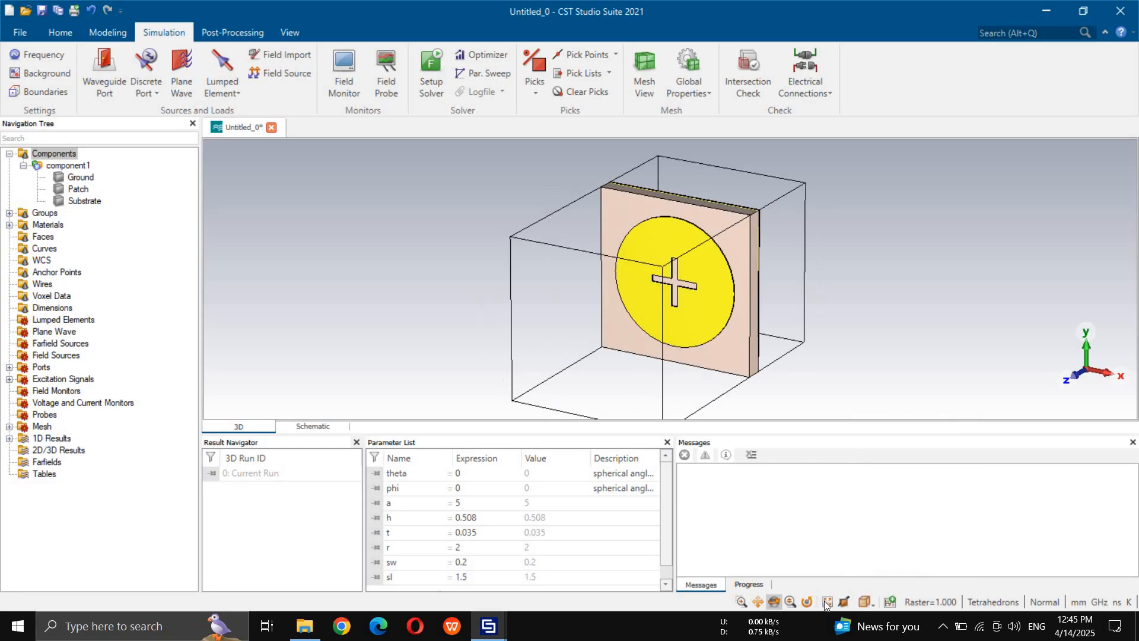
left_click(826, 601)
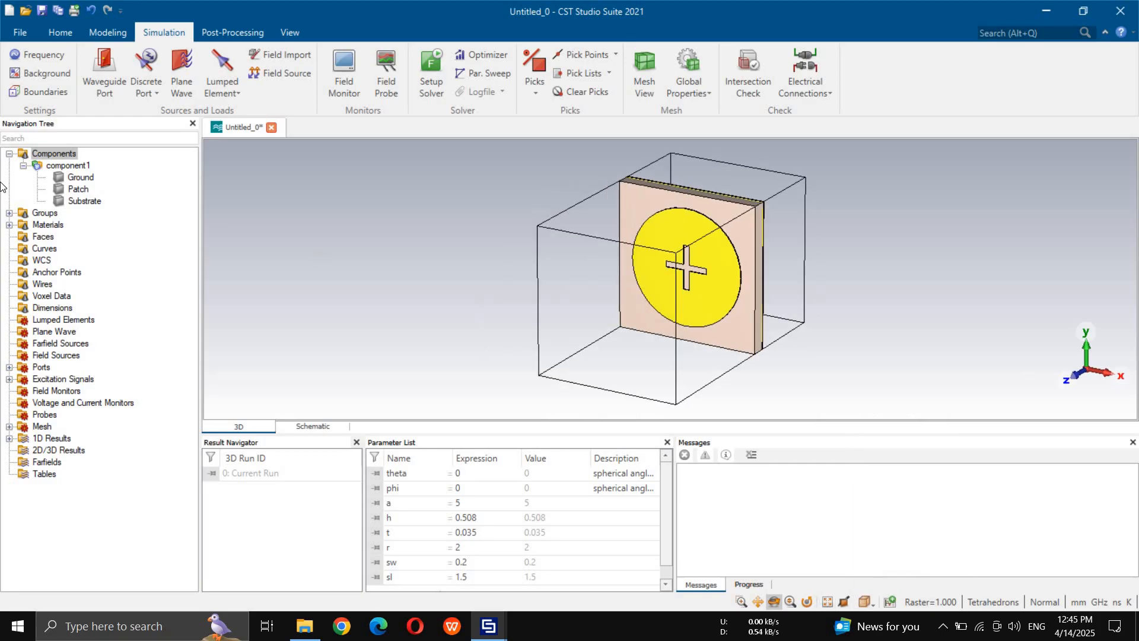
- Set the Zmin boundary condition to electric (Et = 0) and inspect the bounding box from the ground side
left_click(38, 93)
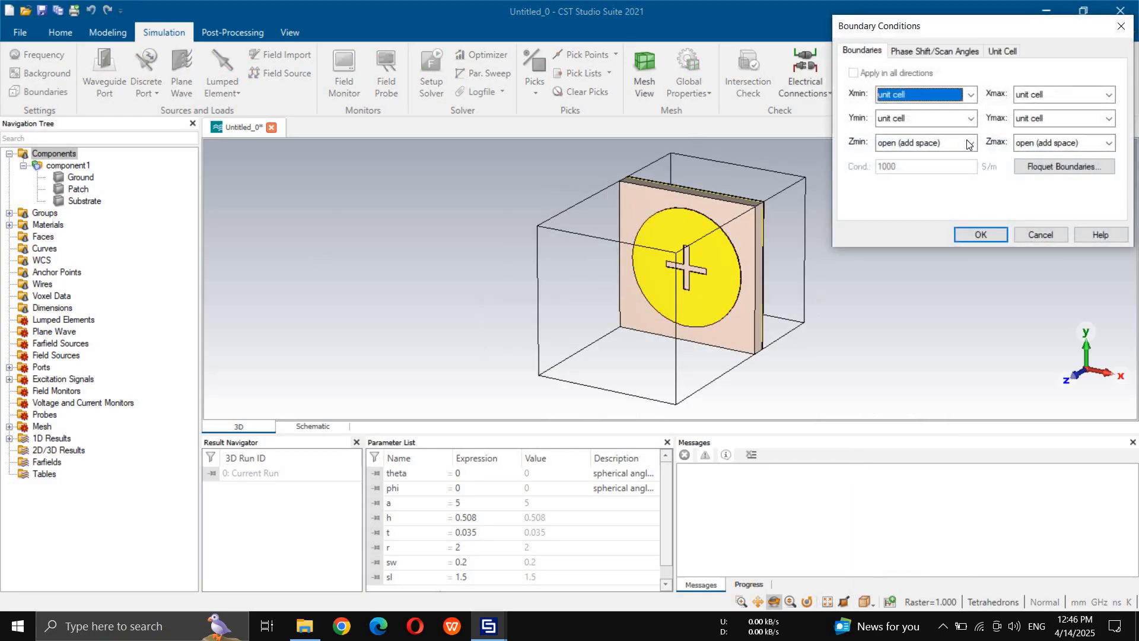
left_click(970, 146)
left_click(930, 158)
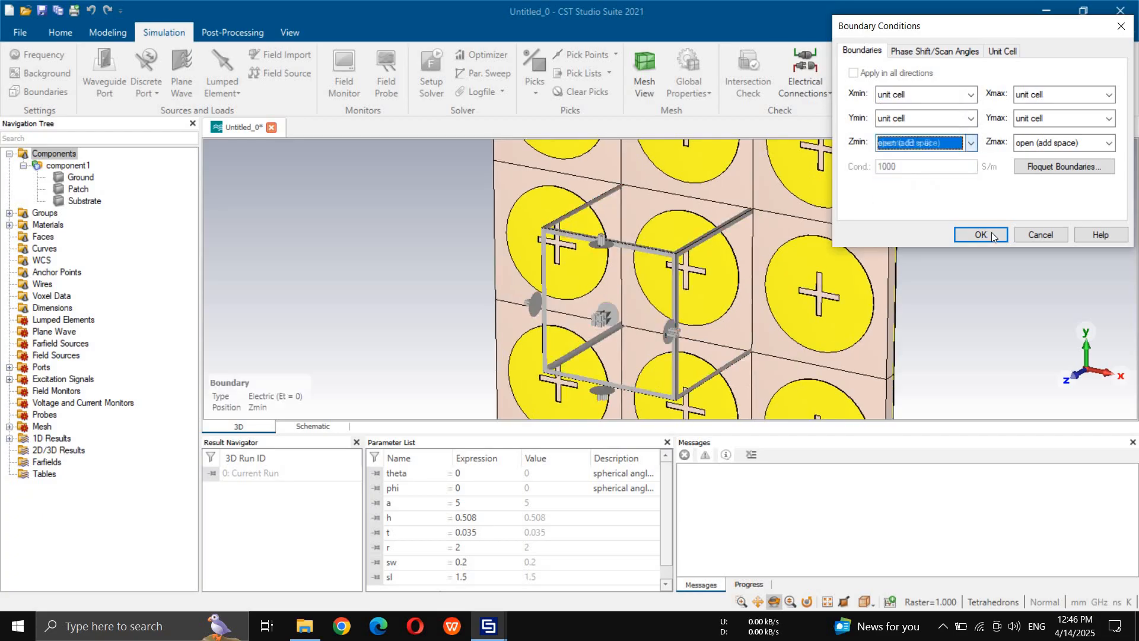
left_click(991, 234)
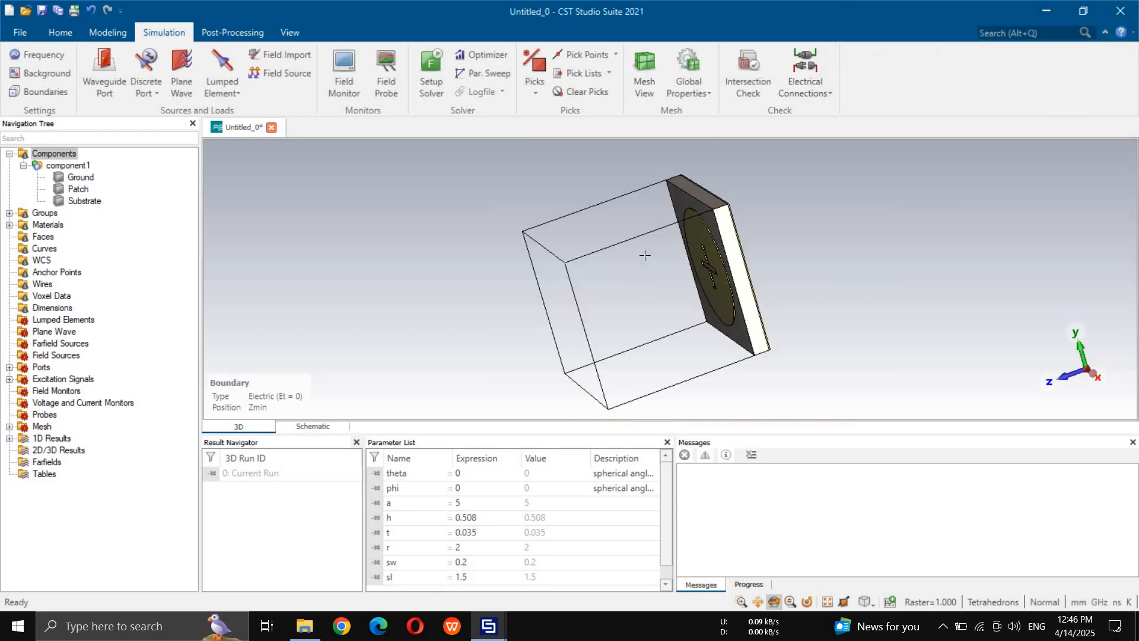
left_click_drag(644, 255, 738, 253)
mouse_move(655, 226)
left_mouse_down()
mouse_move(735, 223)
mouse_move(641, 234)
mouse_move(691, 203)
mouse_move(813, 221)
mouse_move(741, 214)
mouse_move(622, 226)
left_mouse_up()
scroll(634, 208, "up", 5)
scroll(736, 329, "down", 4)
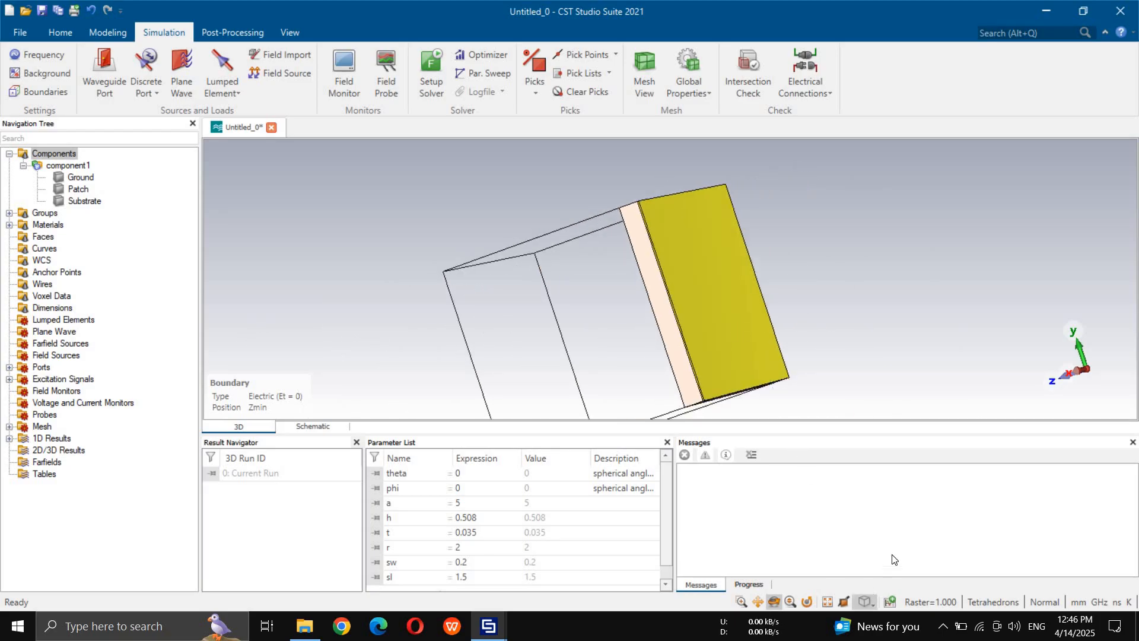
left_click(867, 601)
left_click(879, 438)
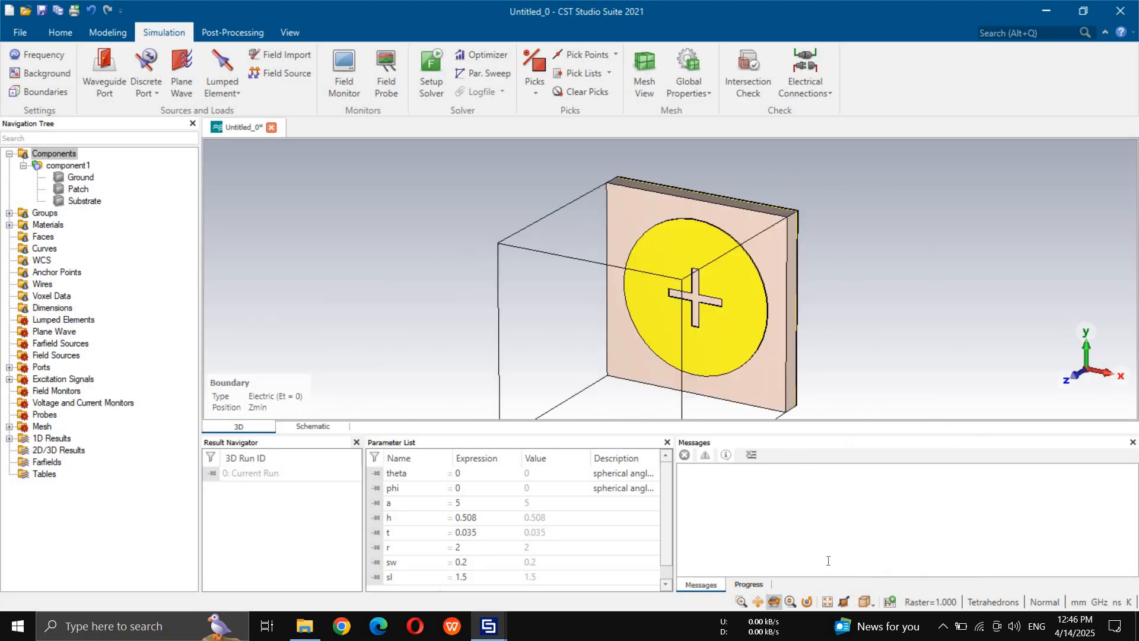
left_click(825, 602)
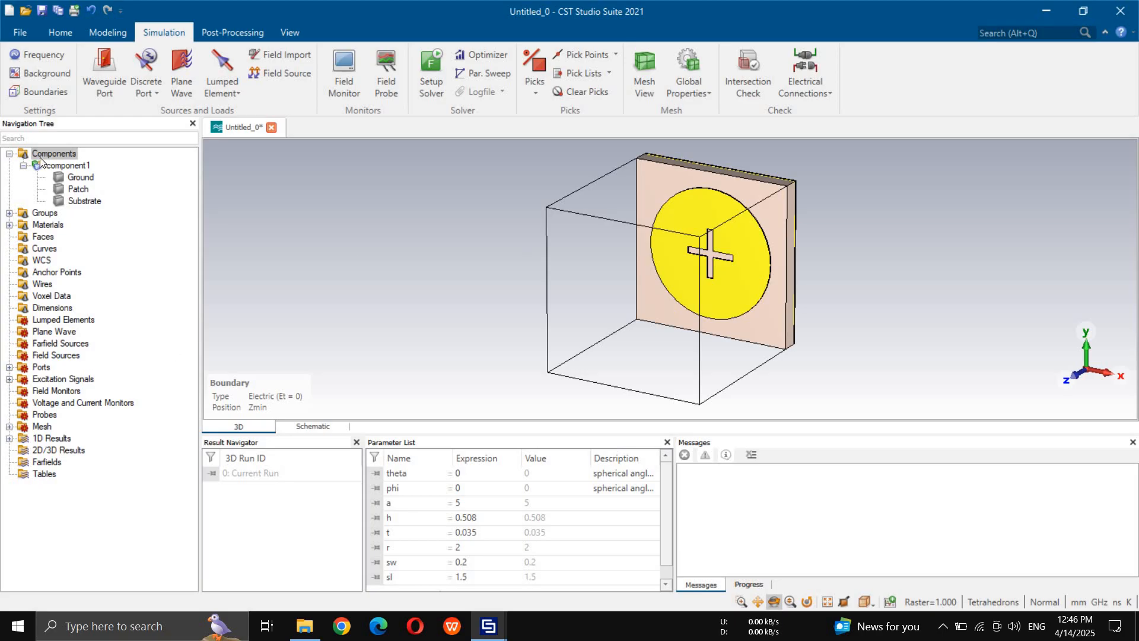
left_click(175, 33)
left_click(117, 31)
left_click(177, 30)
left_click(231, 37)
left_click(172, 32)
scroll(295, 59, "up", 1)
scroll(296, 59, "down", 1)
- Set the frequency domain solver's excitation source type to All+Floquet with mode All
left_click(431, 74)
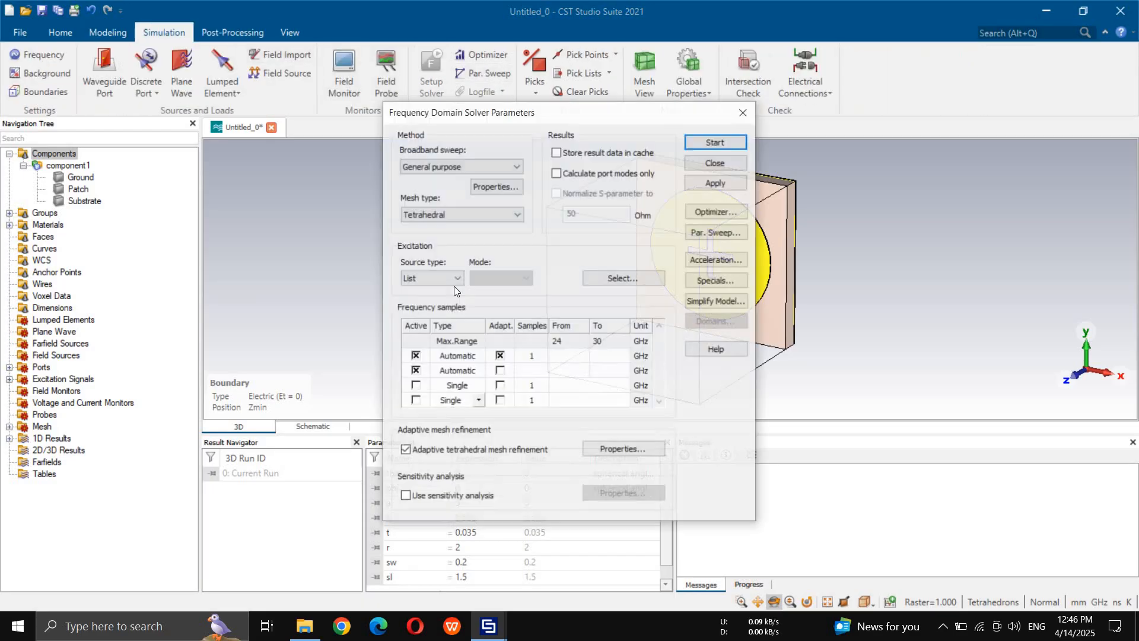
left_click(451, 285)
left_click(451, 291)
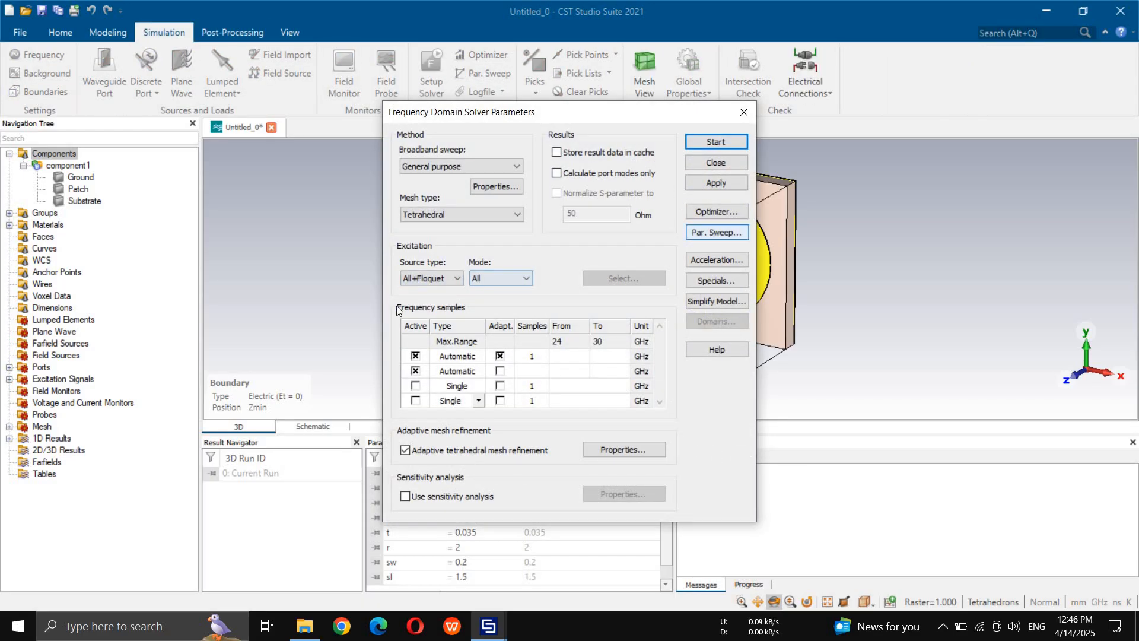
- Set the solver's CPU acceleration to up to 2 devices and apply the solver parameters
left_click(717, 260)
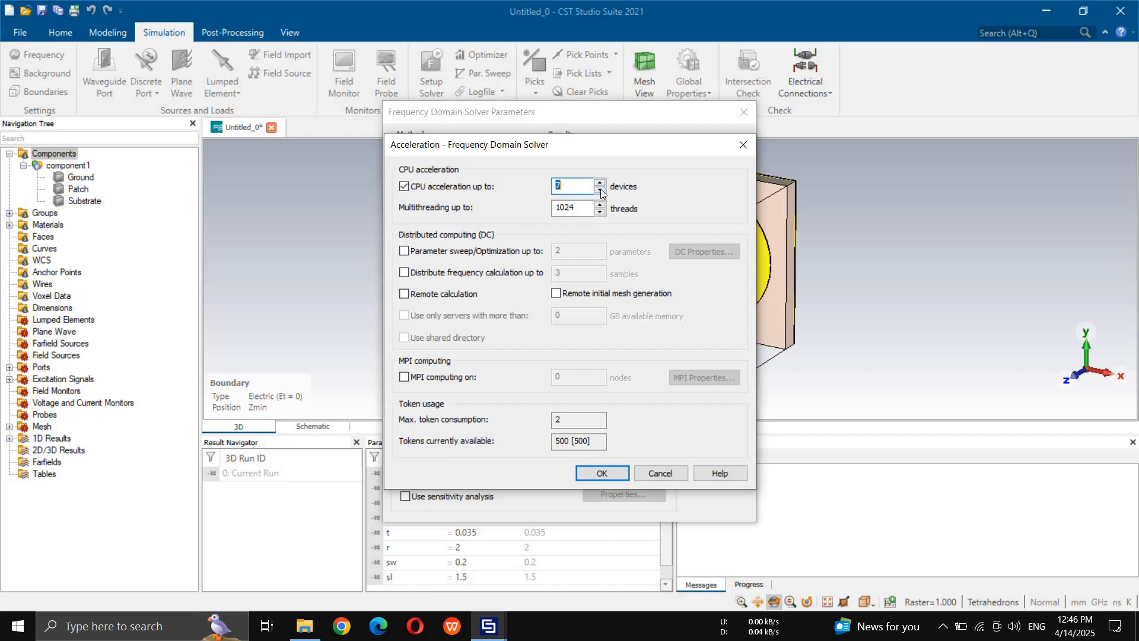
left_click(600, 188)
left_click(600, 189)
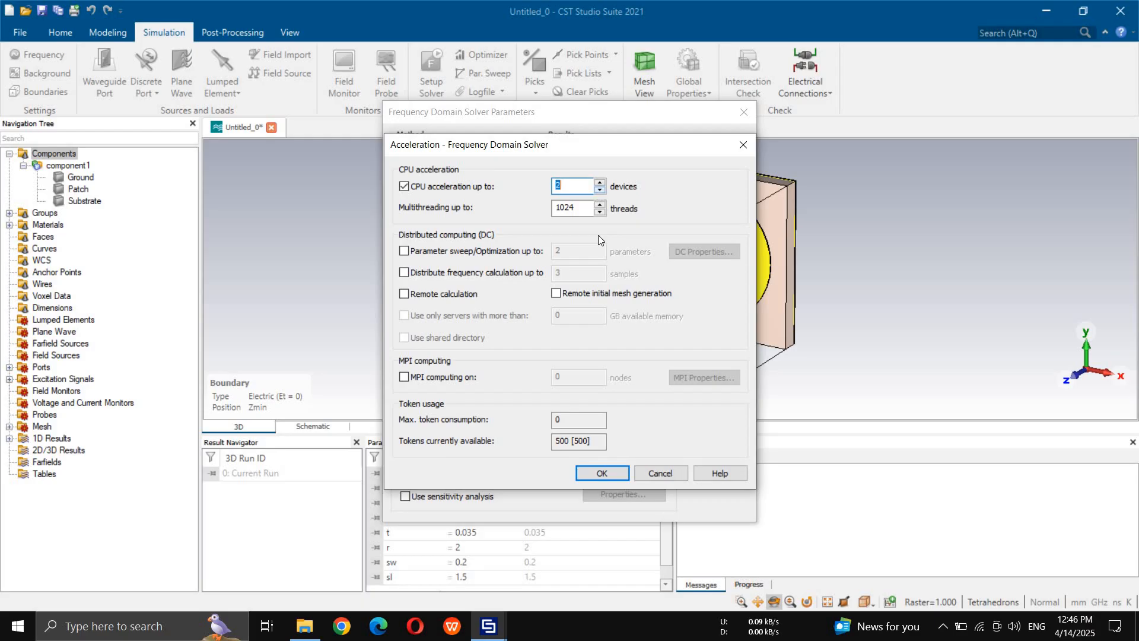
left_click(593, 471)
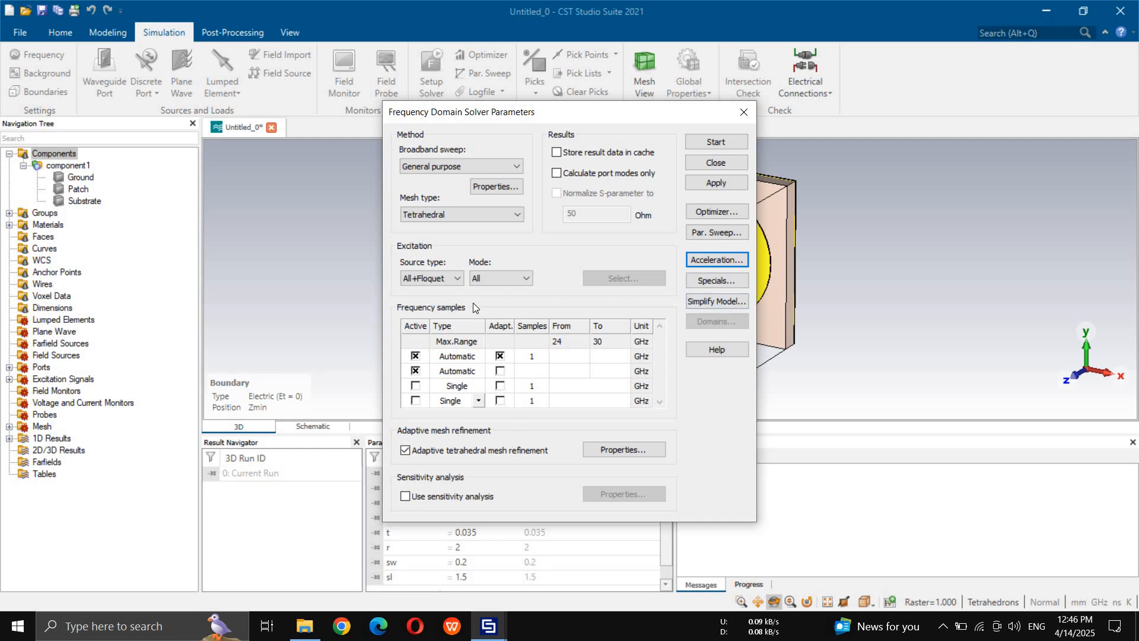
left_click(710, 181)
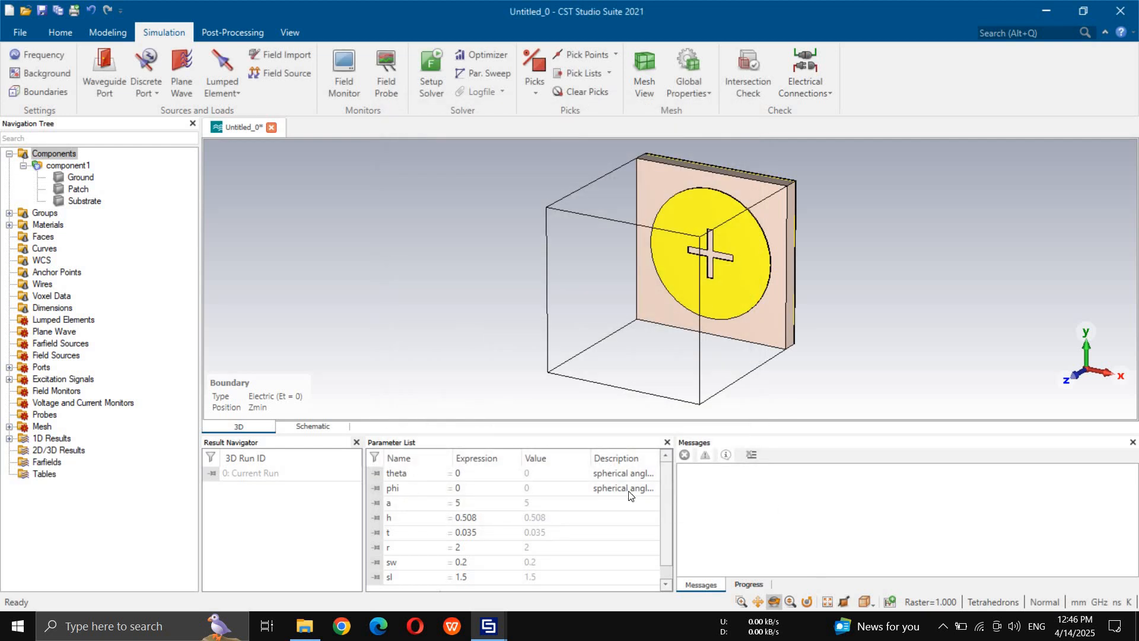
- Start the frequency domain simulation of the unit cell and enlarge the 3D view while the solver runs
scroll(113, 65, "up", 2)
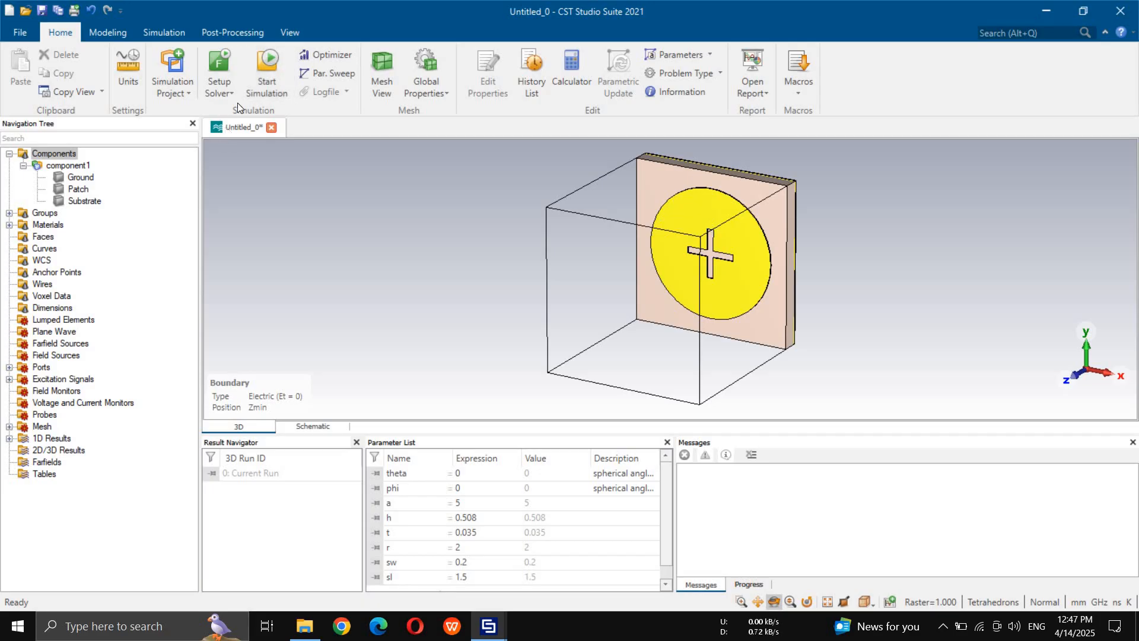
left_click(262, 87)
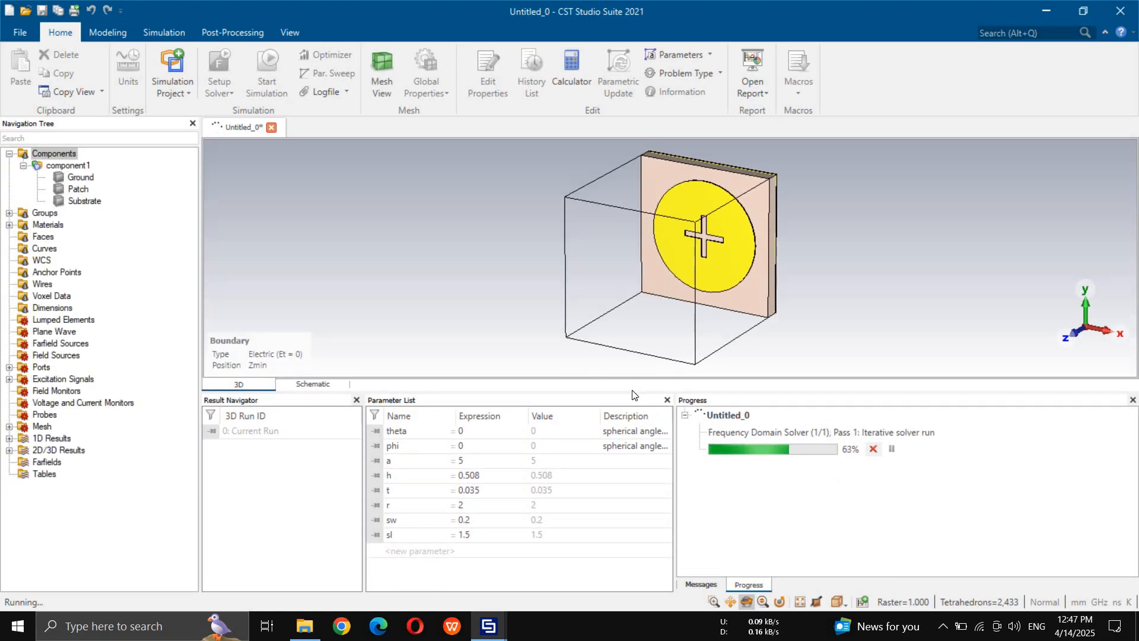
left_click_drag(632, 394, 630, 436)
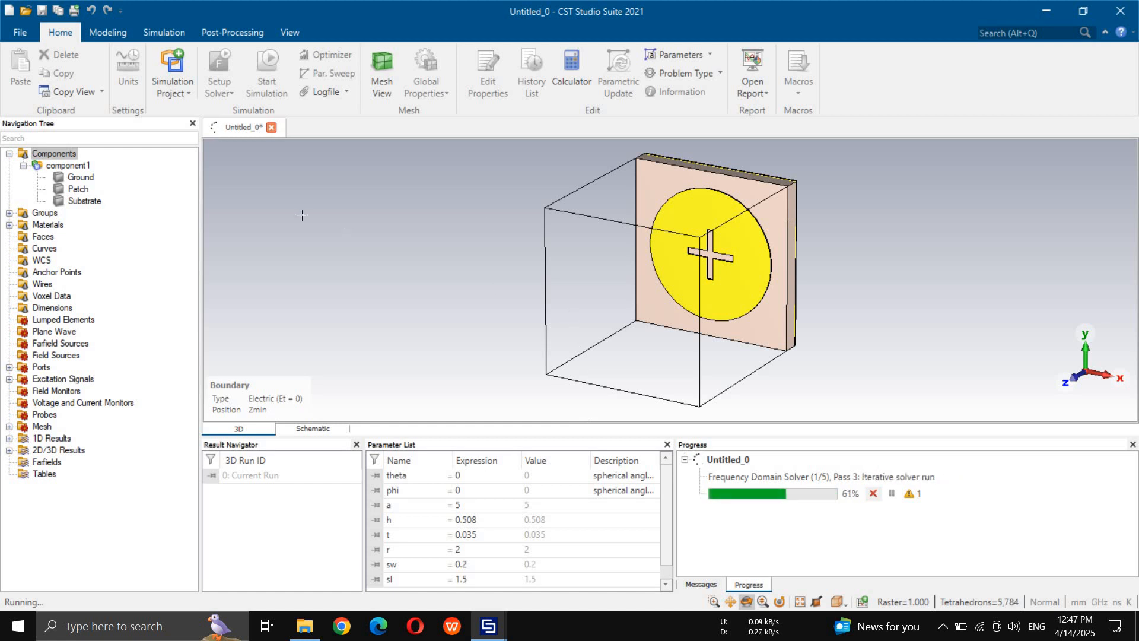
left_click(68, 165)
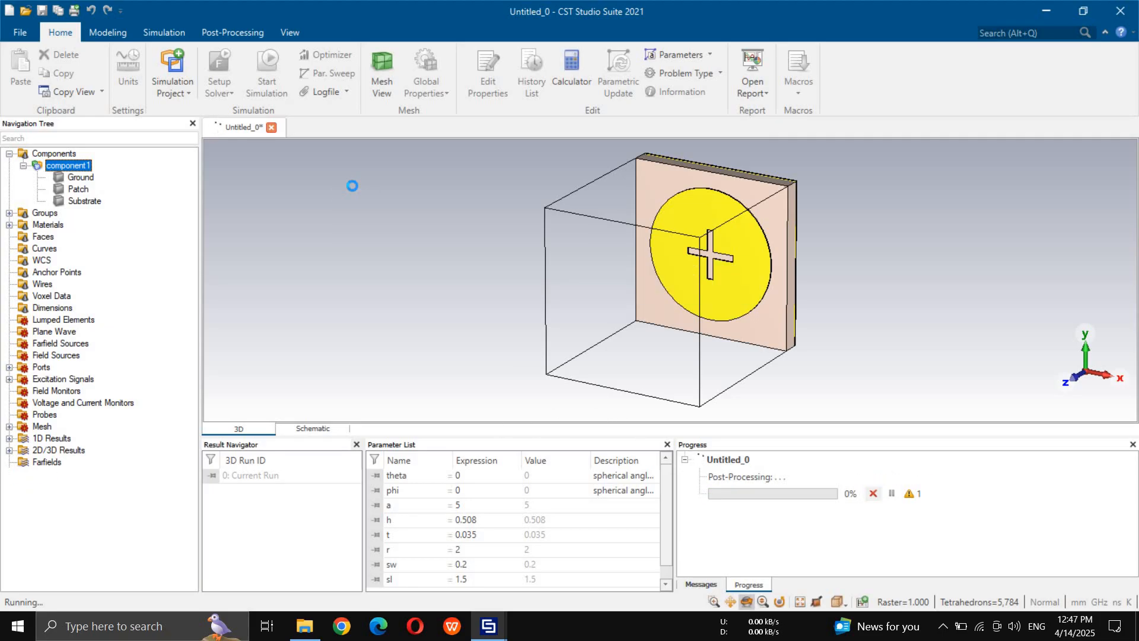
- Expand the S-Parameters under the 1D results and plot the SZmax(1),Zmax(1) and SZmax(2),Zmax(2) curves
left_click(9, 438)
left_click(23, 449)
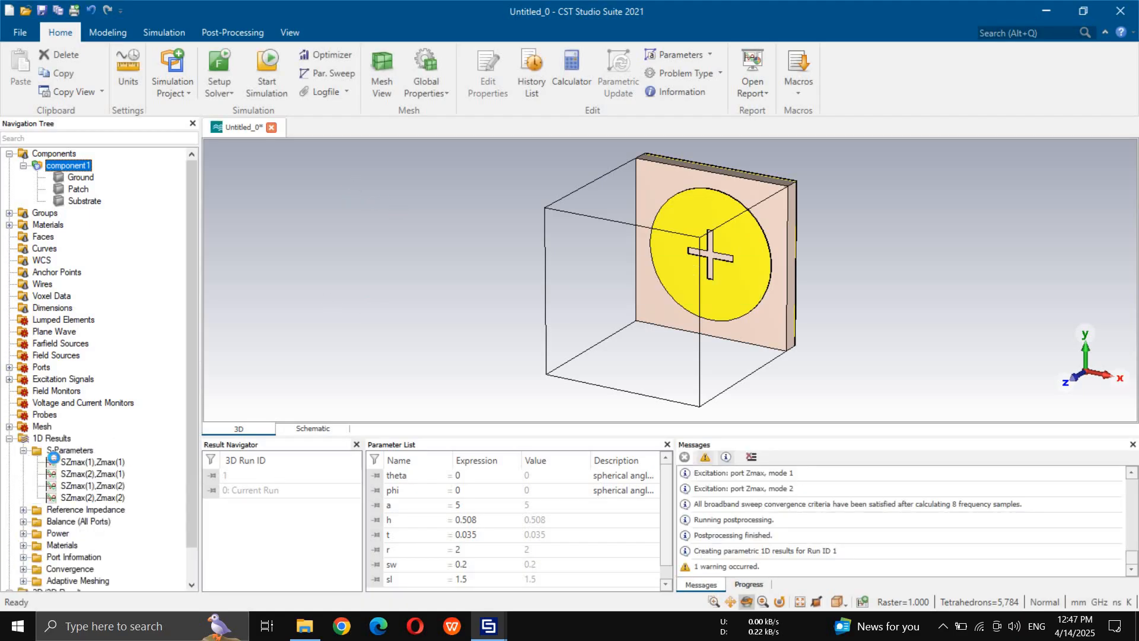
double_click(58, 460)
left_click(74, 450)
left_click(88, 462)
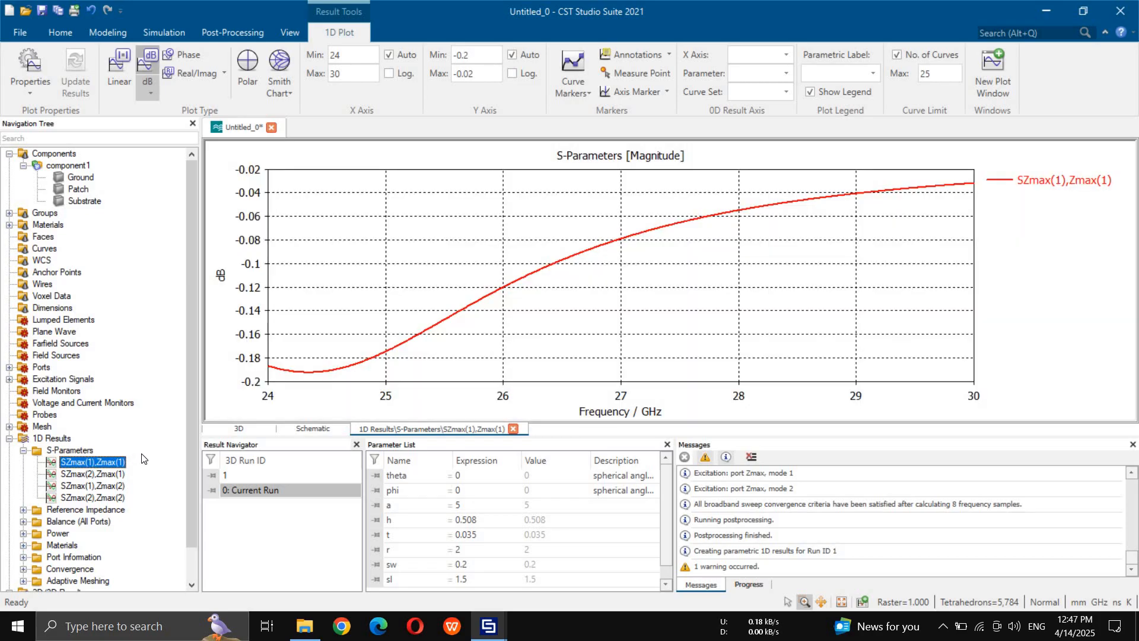
left_click(76, 497)
- Compare SZmax(1),Zmax(1) and SZmax(2),Zmax(2) in one plot, and return to SZmax(1),Zmax(1) alone
left_click(68, 165)
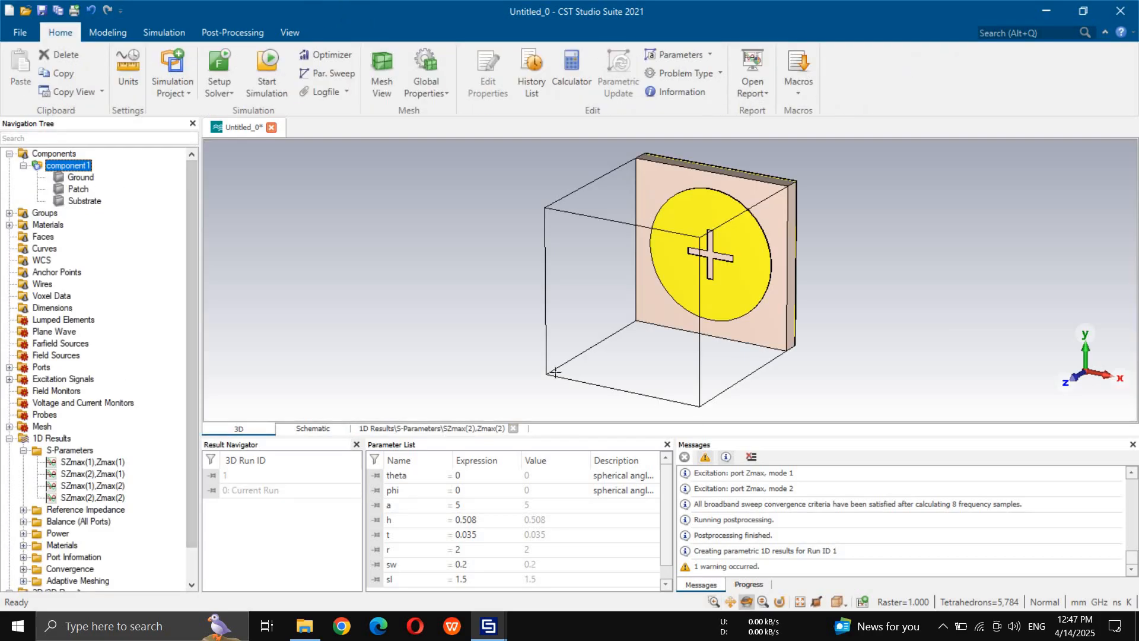
left_click(92, 462)
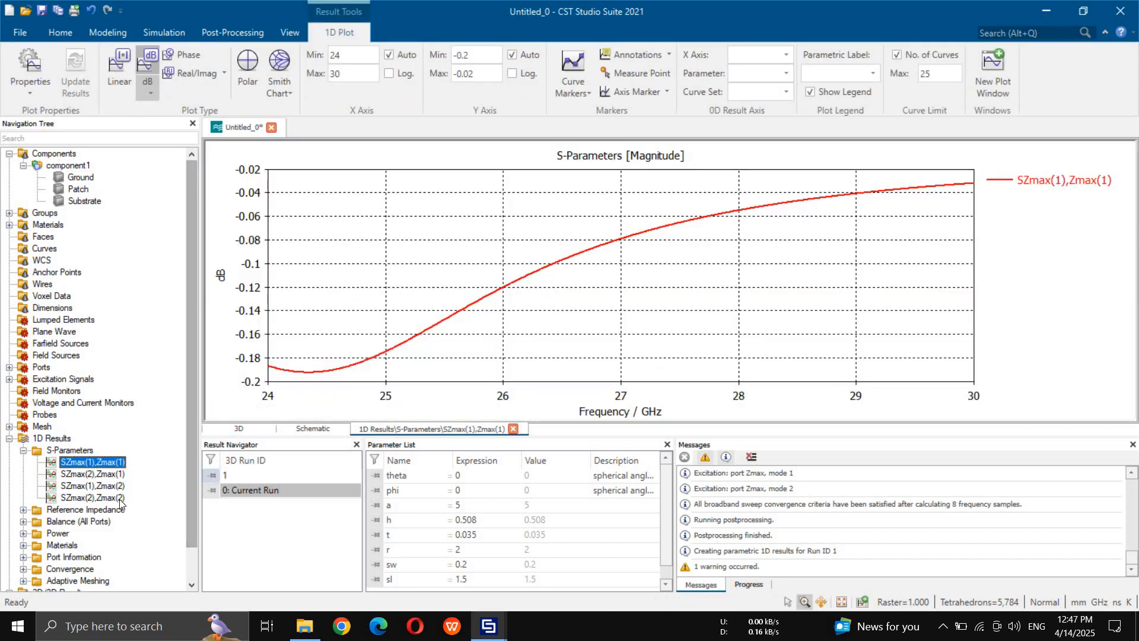
left_click(119, 498, "ctrl")
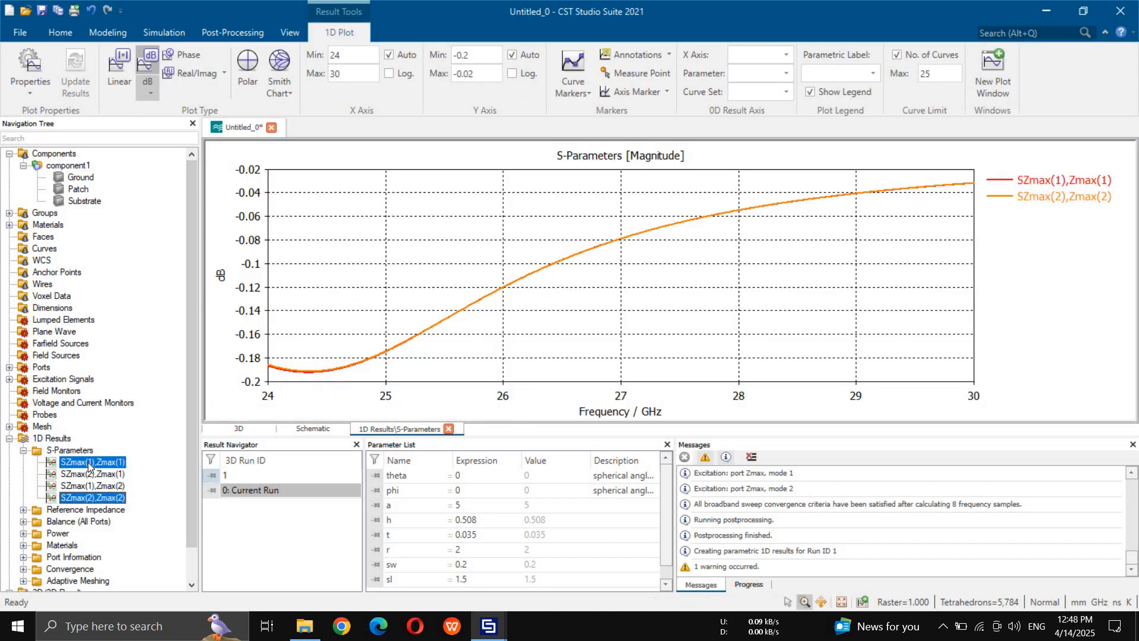
left_click(89, 463)
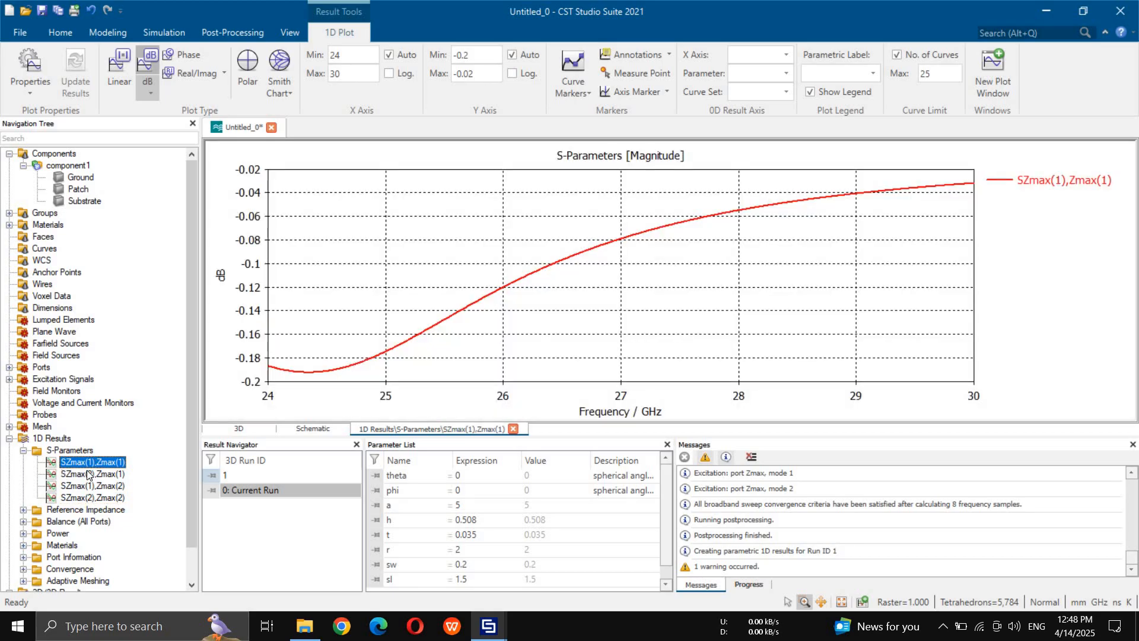
- Review the 3D unit cell and the SZmax(1),Zmax(1) curve, and plot all S-parameter curves together
left_click(69, 166)
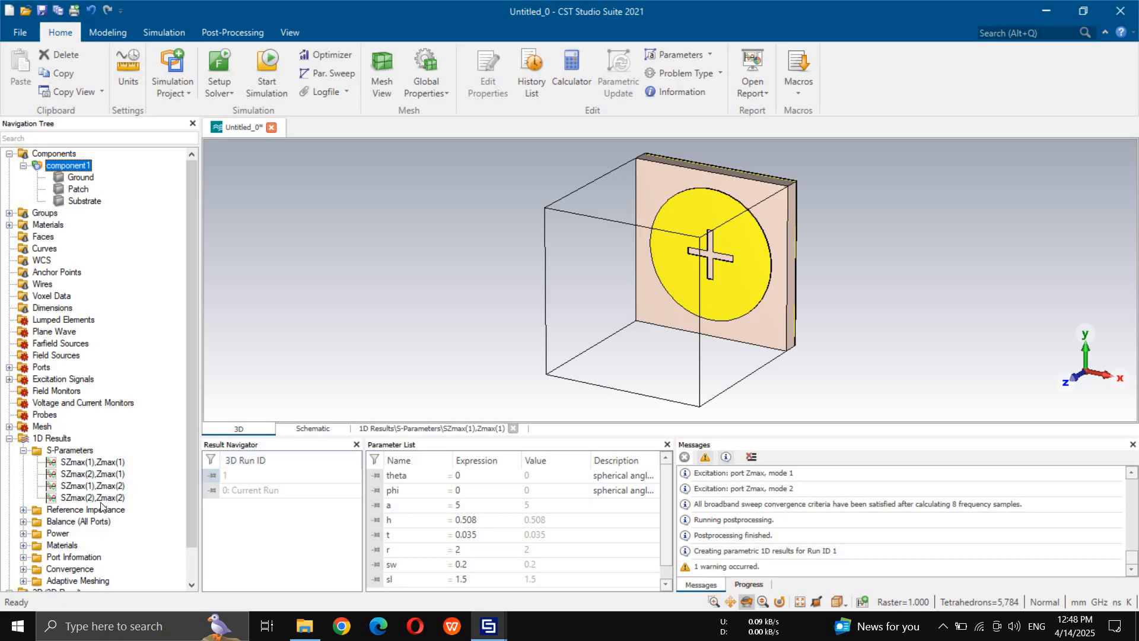
left_click(98, 466)
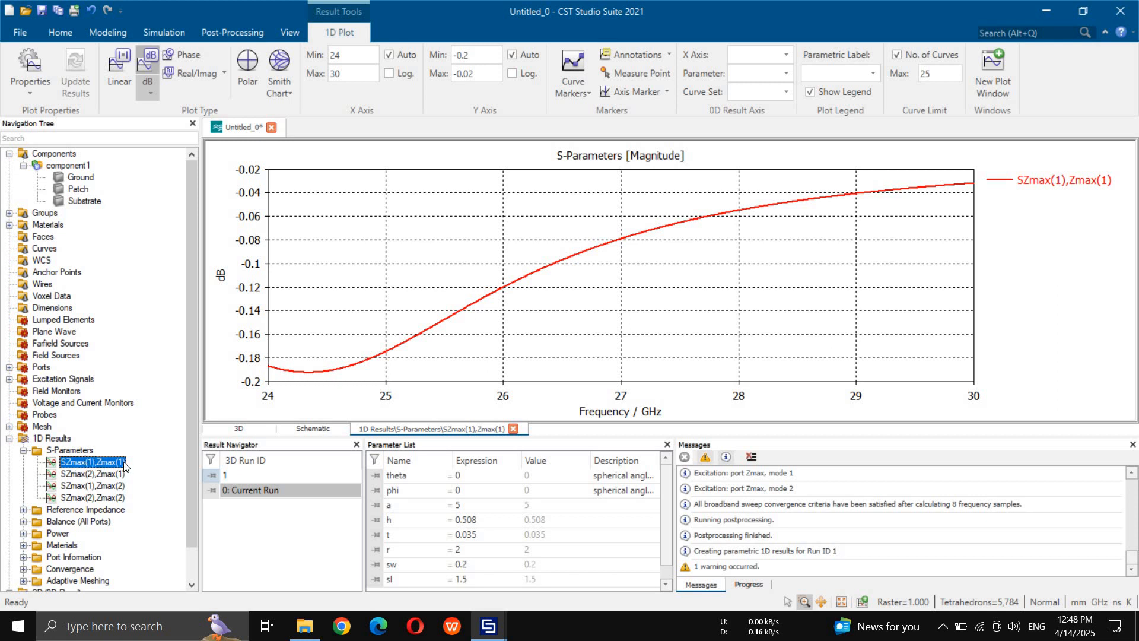
left_click(82, 453)
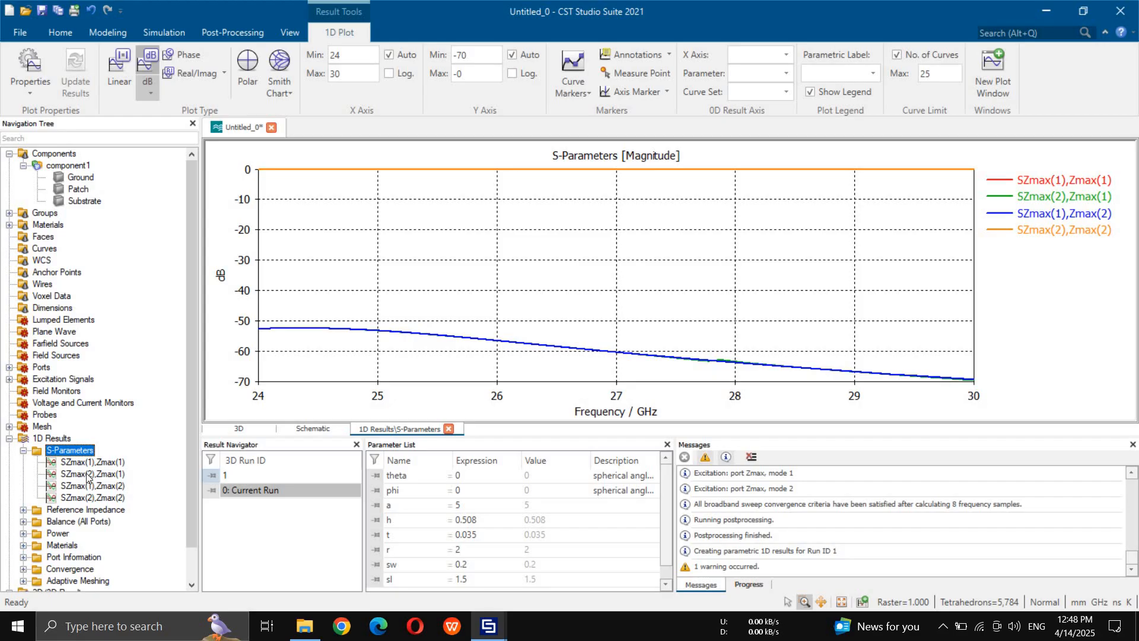
- Step through the SZmax(1),Zmax(1), SZmax(2),Zmax(1), SZmax(1),Zmax(2) and SZmax(2),Zmax(2) magnitude curves one at a time
key("Down")
key("Down")
key("Up")
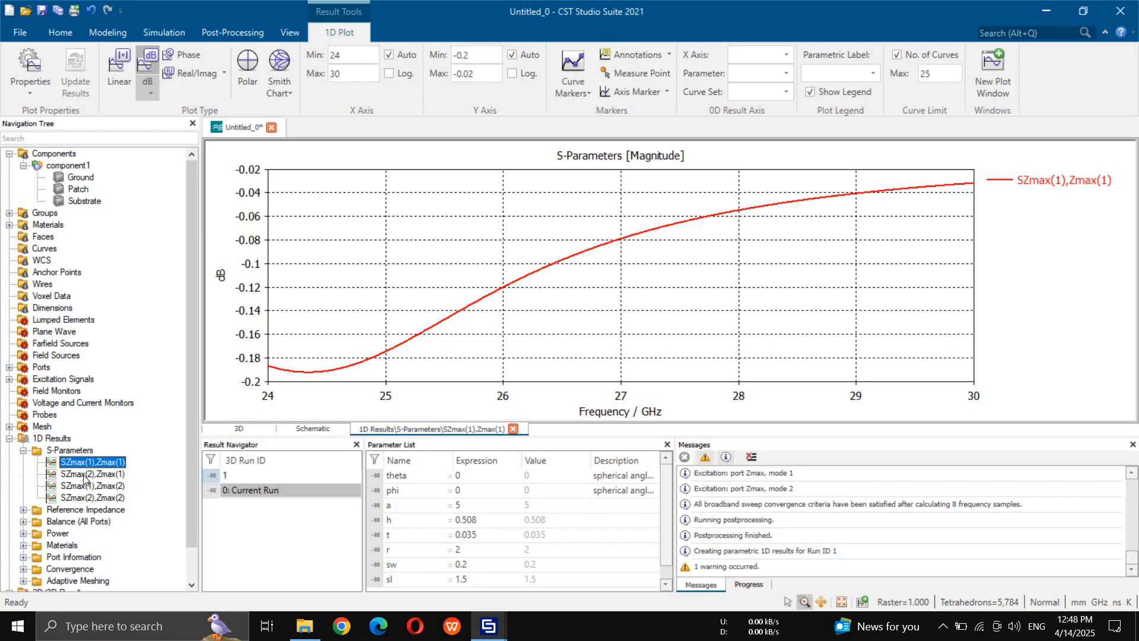
key("Down")
key("Up")
left_click(93, 475)
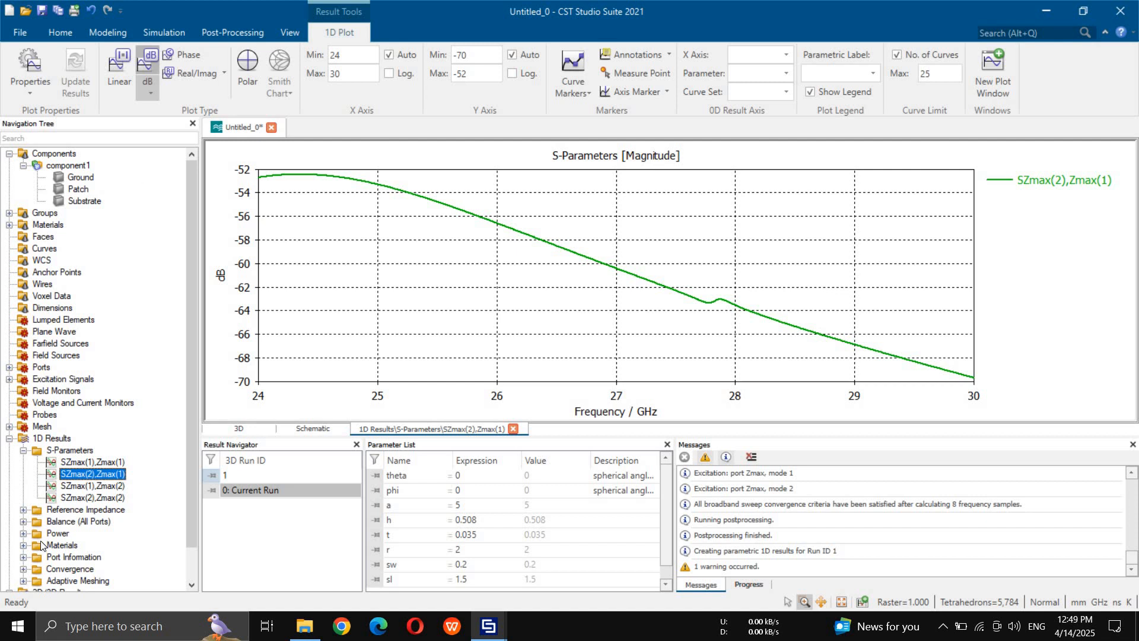
left_click(111, 486)
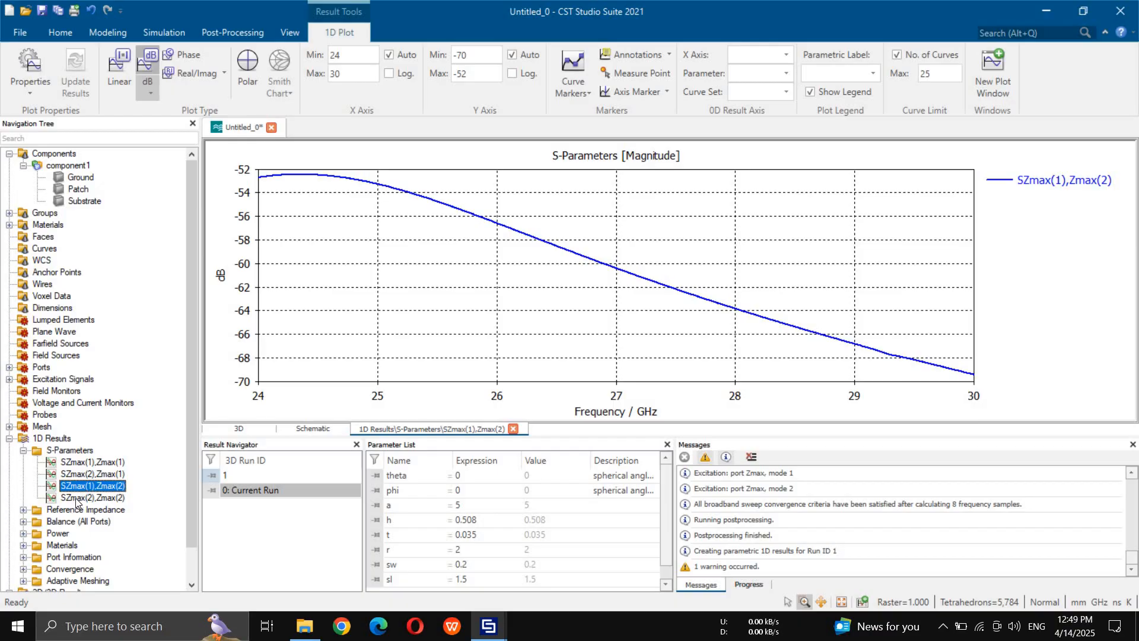
left_click(76, 498)
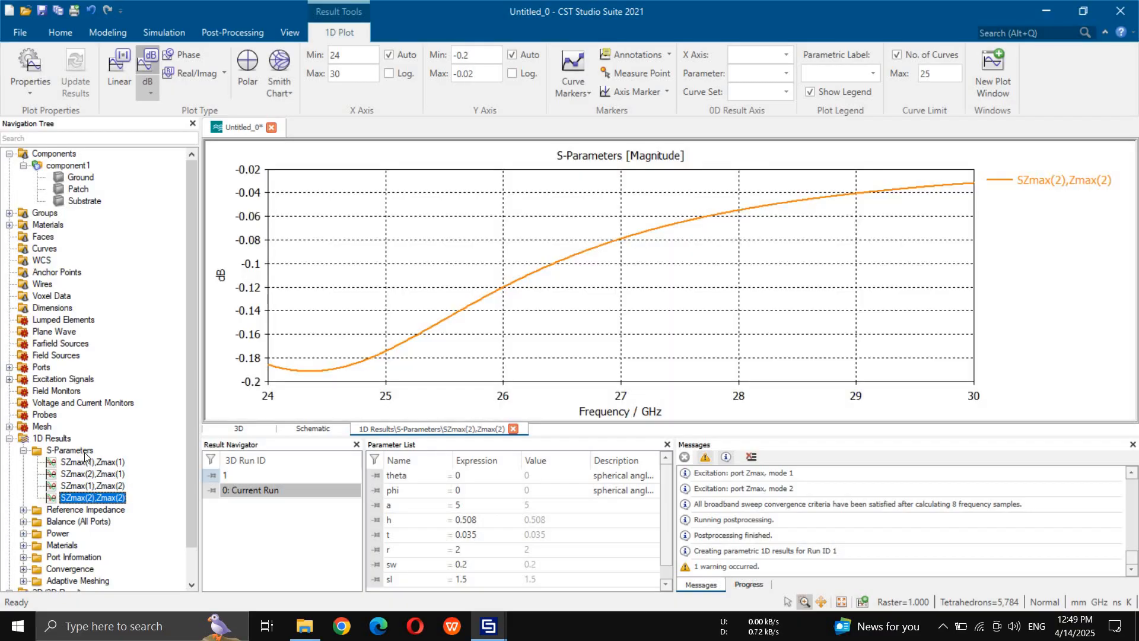
- View the phase of SZmax(1),Zmax(1), and return its plot to magnitude in dB
left_click(84, 452)
left_click(88, 462)
left_click(196, 54)
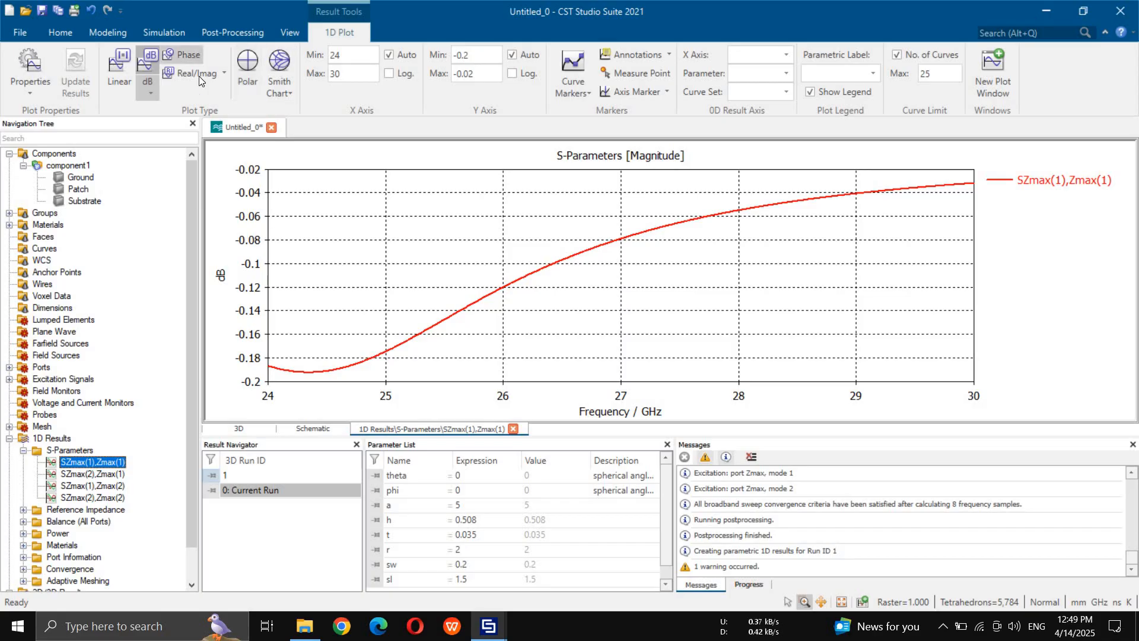
left_click(81, 452)
left_click(89, 462)
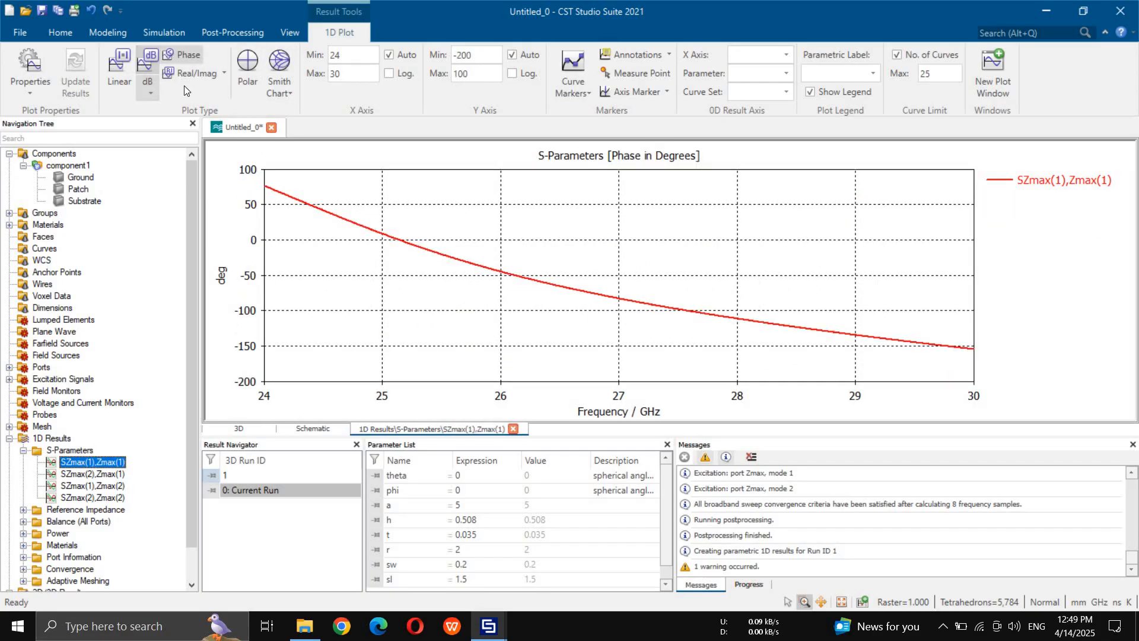
left_click(149, 70)
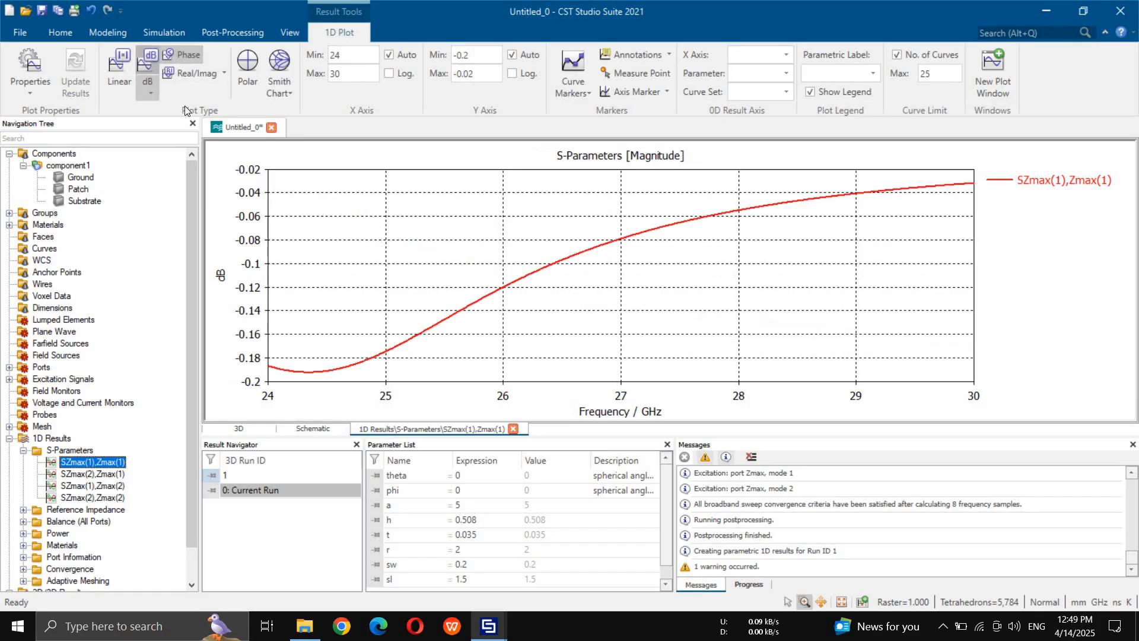
- Return to the 3D unit cell, set parameter r to 1.75, delete the current results and update the model
left_click(68, 167)
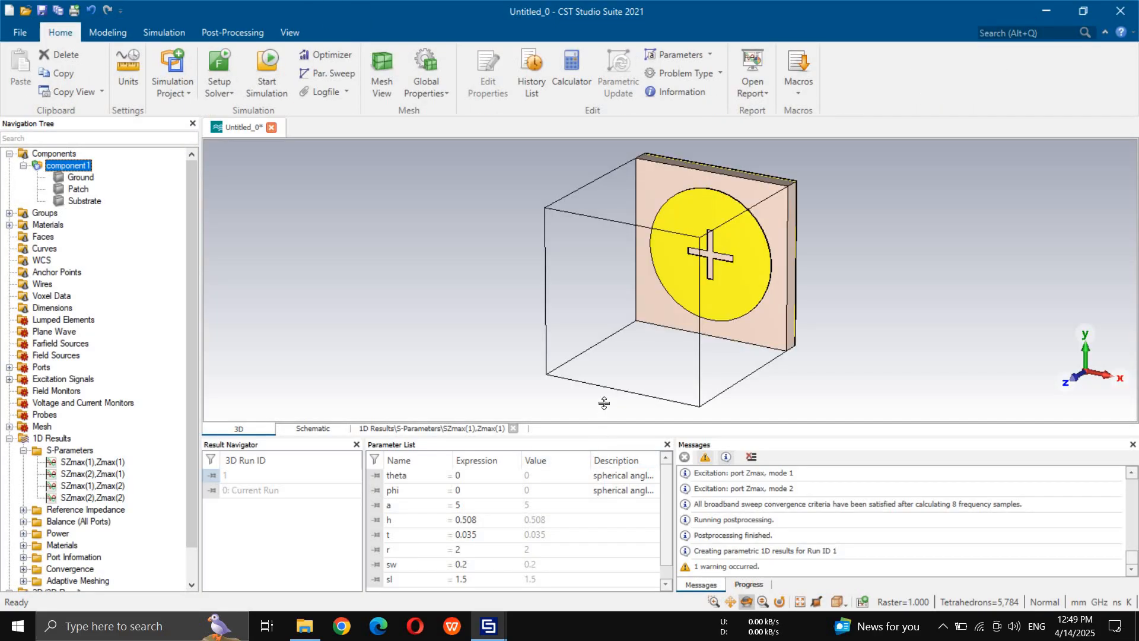
left_click_drag(604, 402, 604, 410)
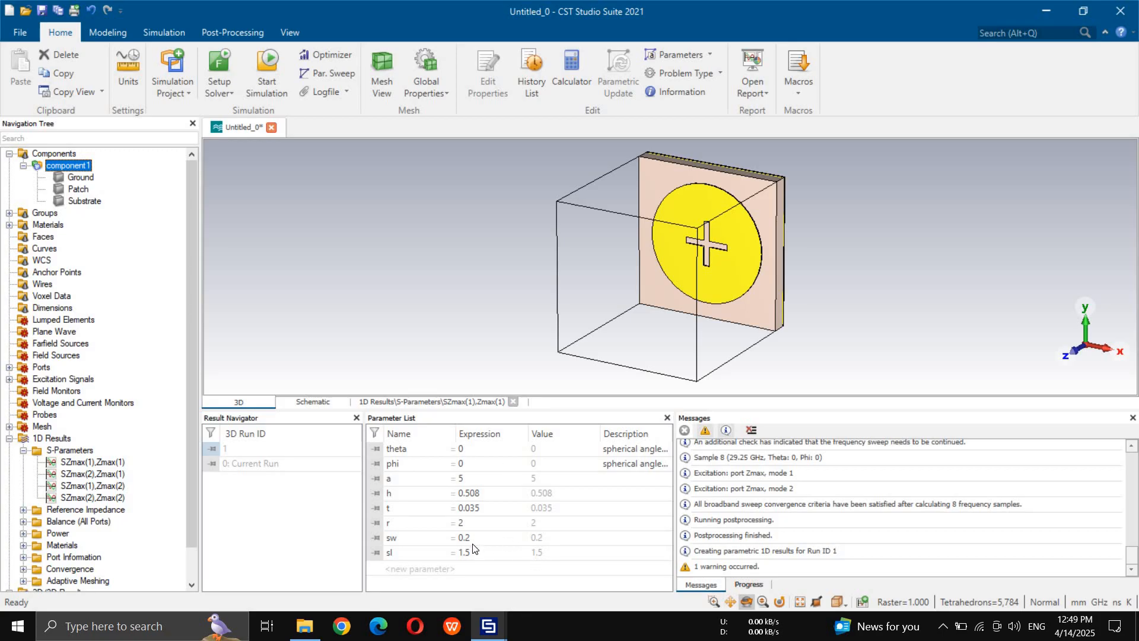
double_click(465, 523)
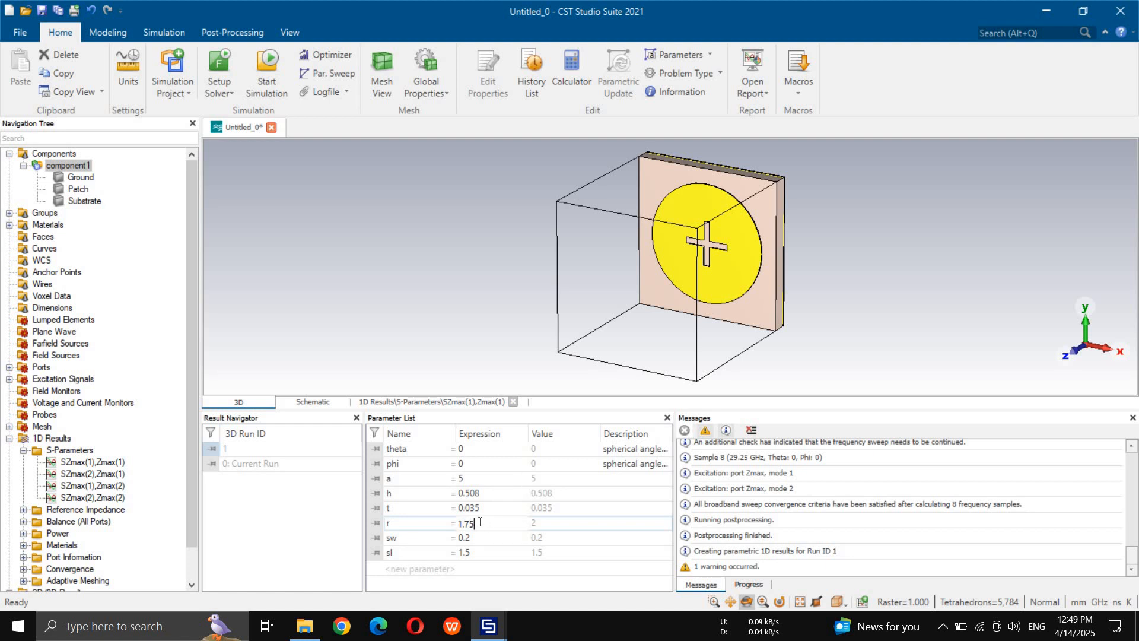
key("Return")
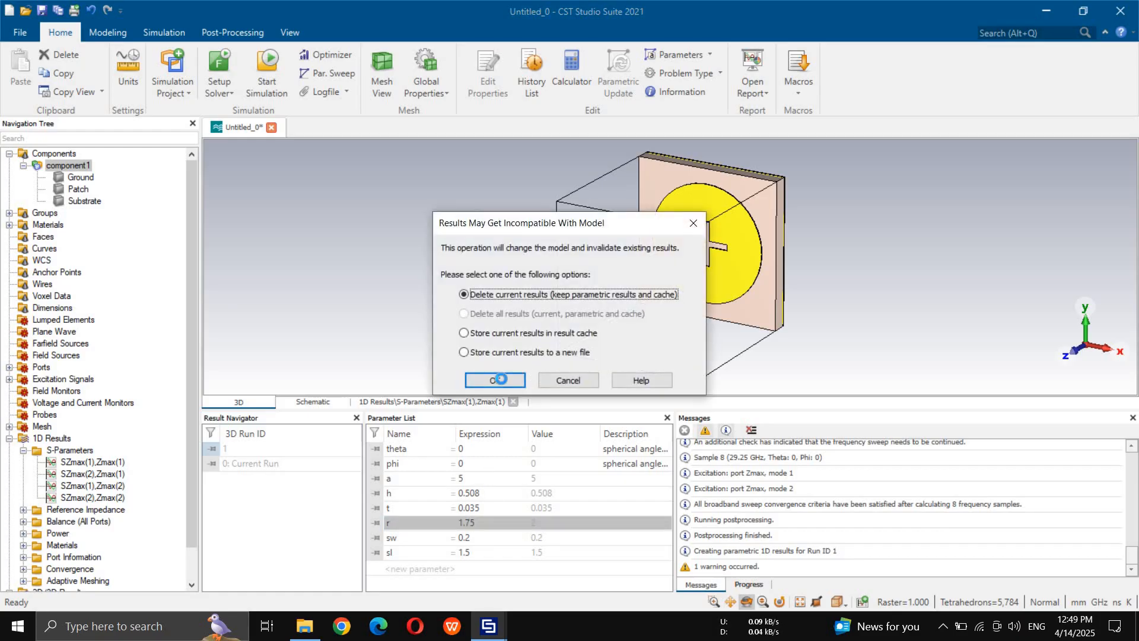
left_click(503, 381)
left_click(620, 80)
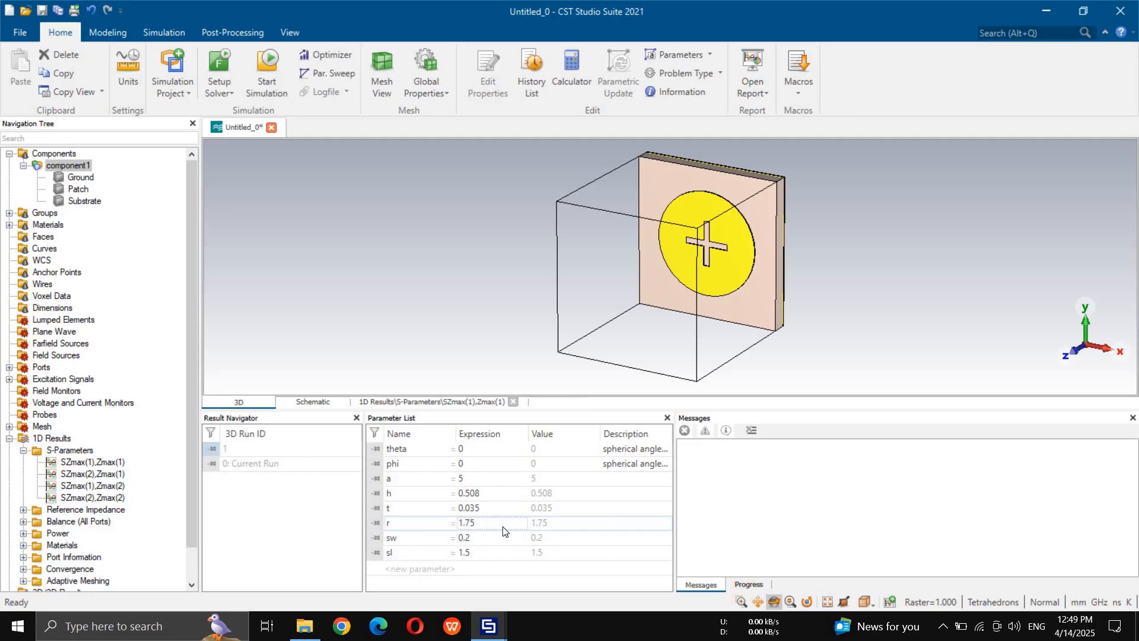
- Set parameter sl to 1 and update the cross slot in the model
double_click(473, 553)
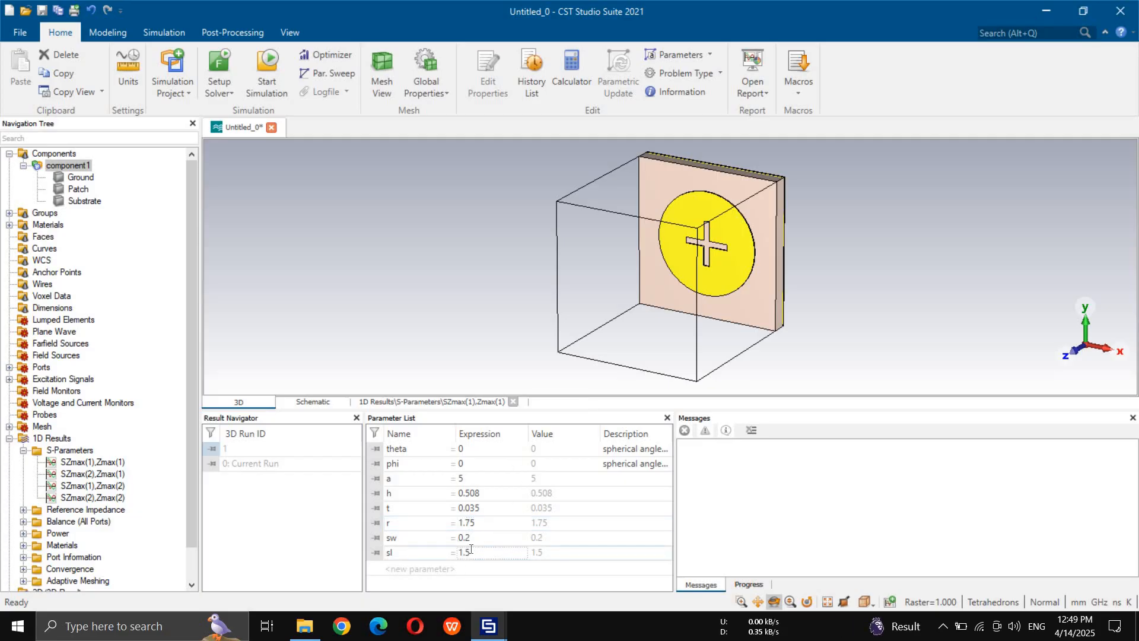
type("1")
key("Return")
left_click(617, 91)
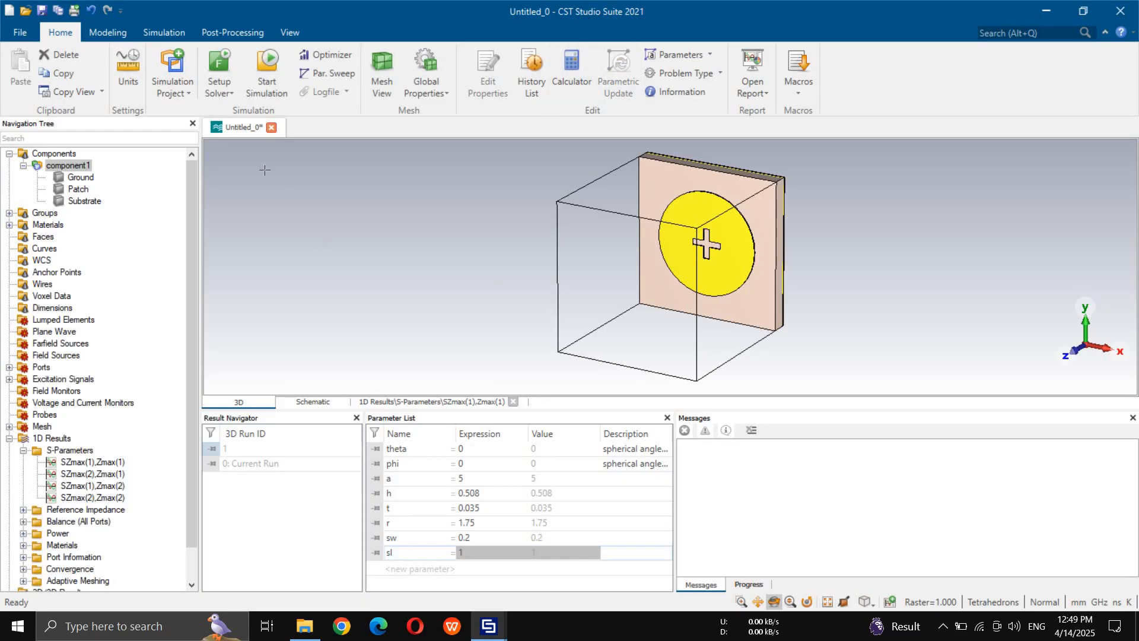
- Start the frequency domain simulation with the changed parameters and check the S-parameter plots while the solver runs
left_click(265, 95)
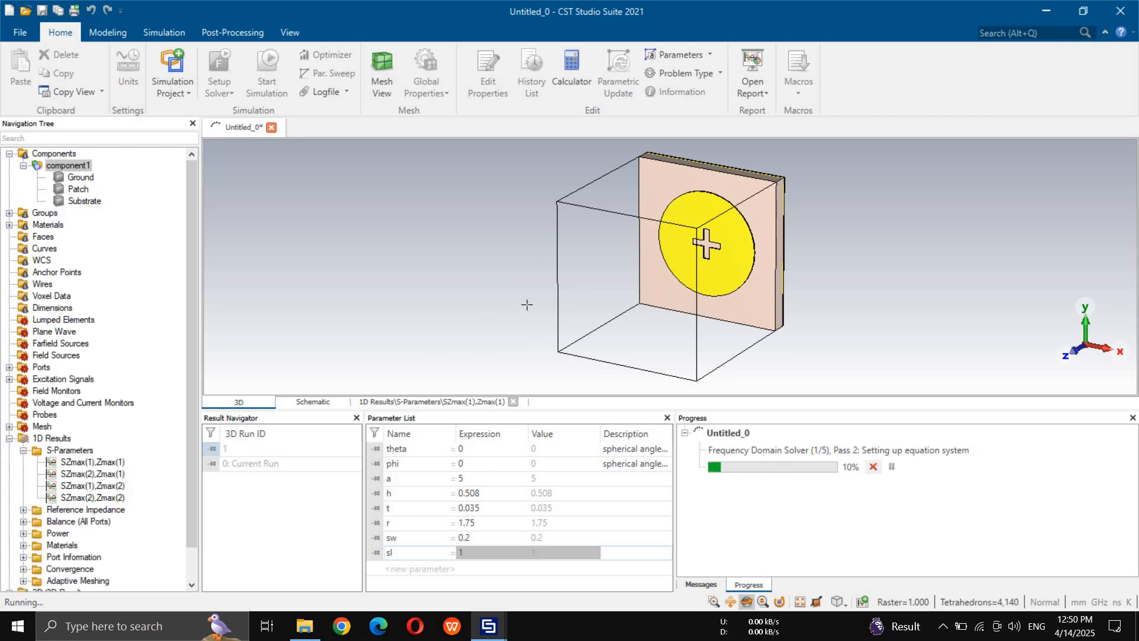
left_click(85, 454)
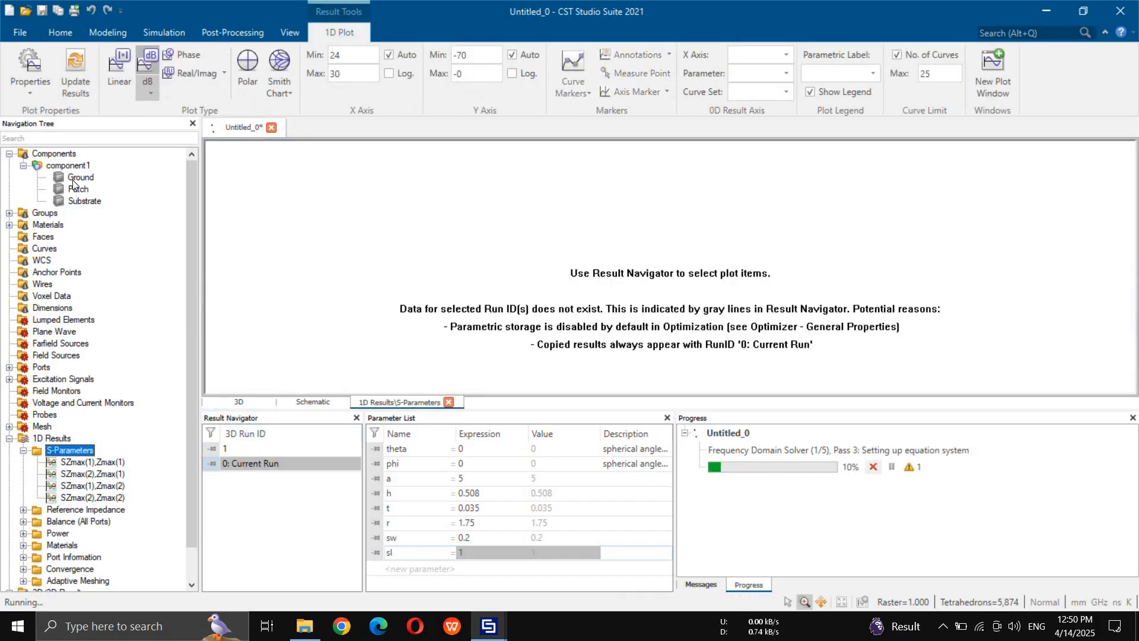
left_click(77, 168)
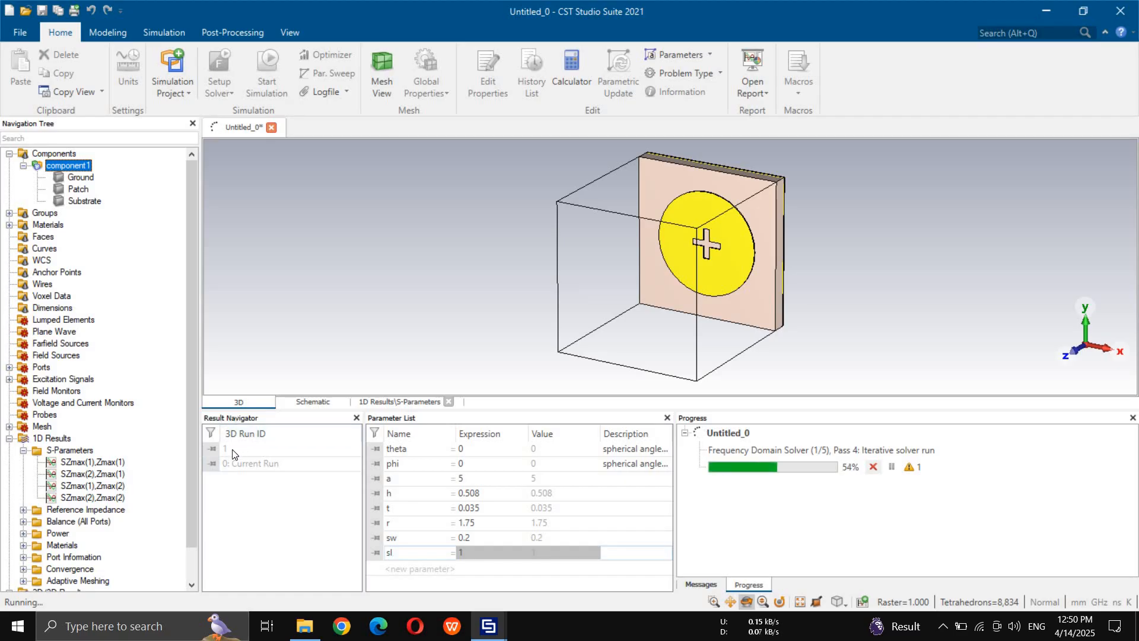
left_click(123, 462)
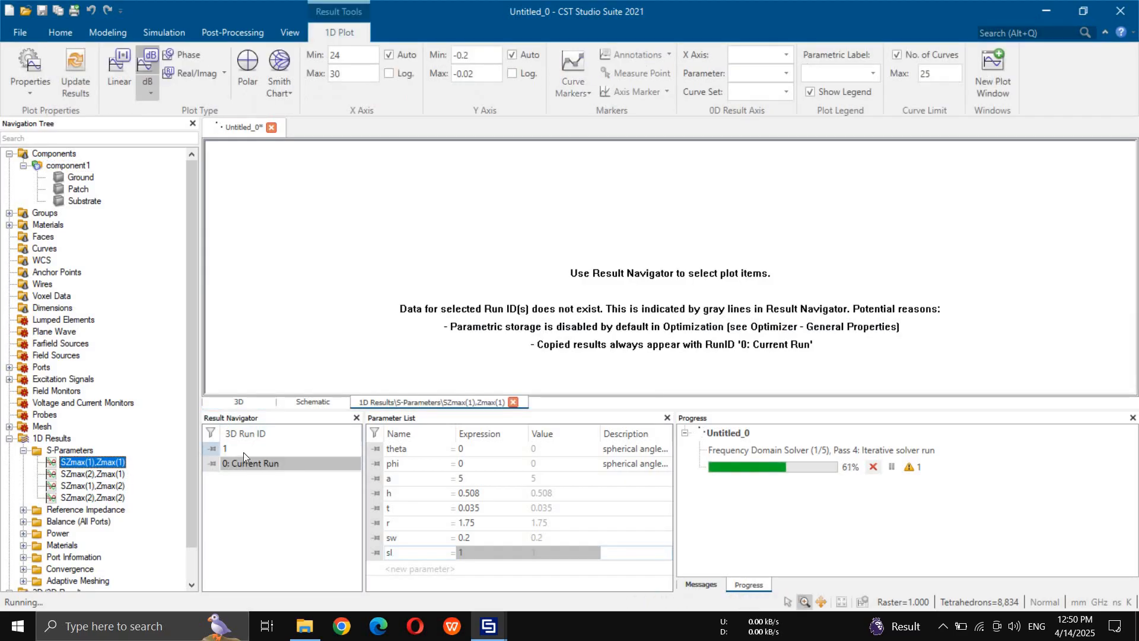
left_click(95, 473)
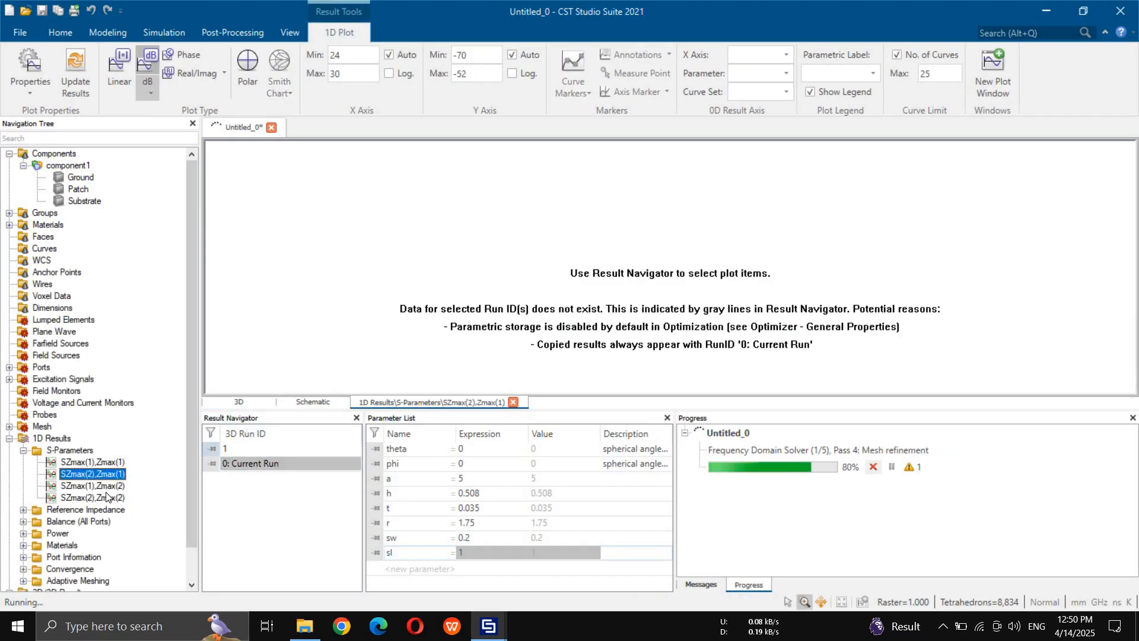
left_click(107, 497)
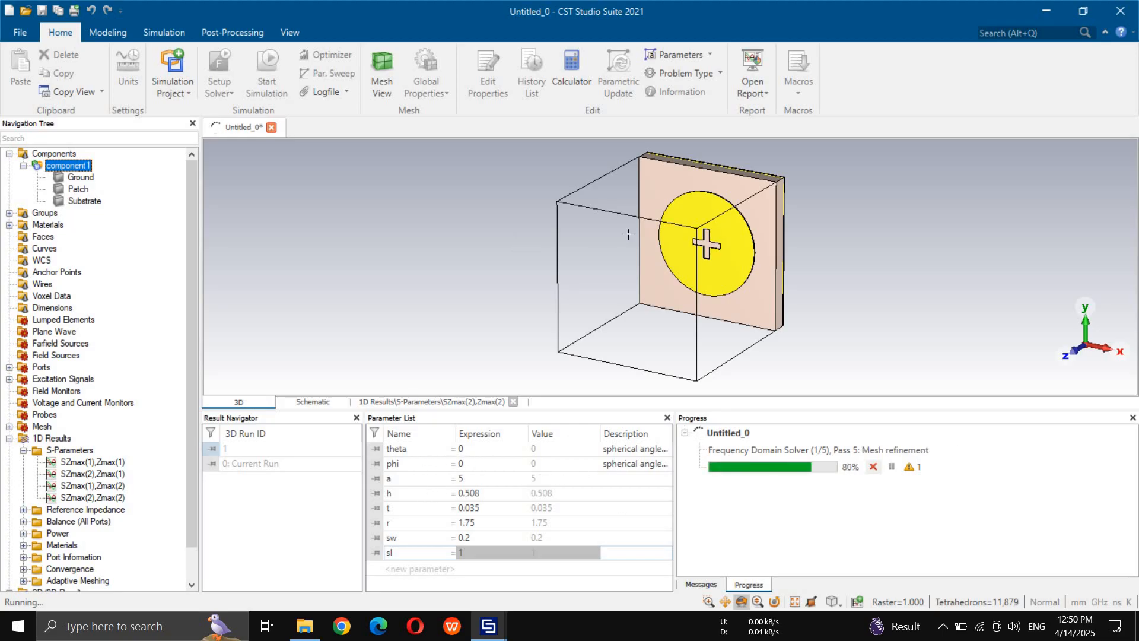
- Inspect the unit cell from a rotated angle and restore the perspective view
mouse_move(668, 308)
left_mouse_down()
mouse_move(694, 291)
mouse_move(721, 308)
left_mouse_up()
left_click(838, 601)
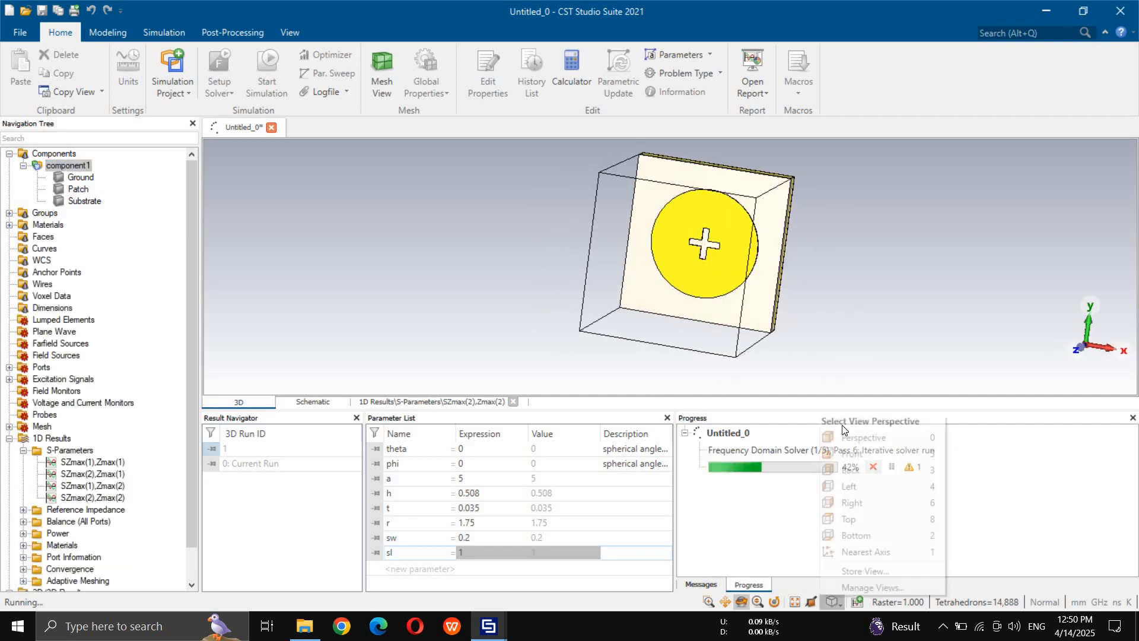
left_click(872, 435)
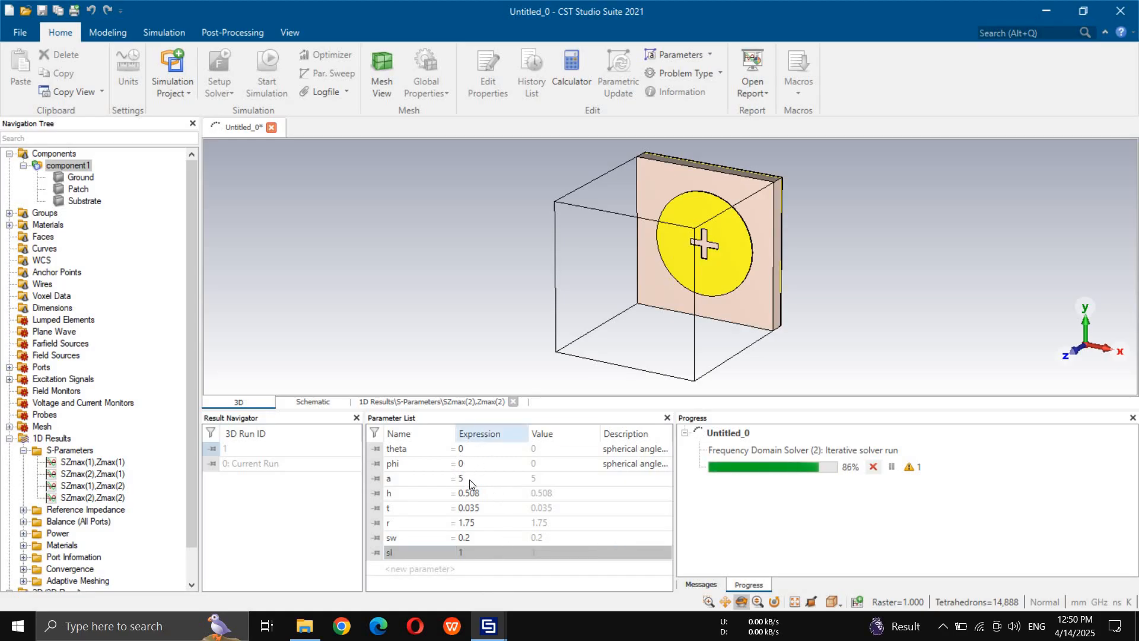
- Widen the Result Navigator to show the r and sl columns, and plot SZmax(1),Zmax(1) for runs 1 and 2 together
left_click_drag(548, 431, 547, 440)
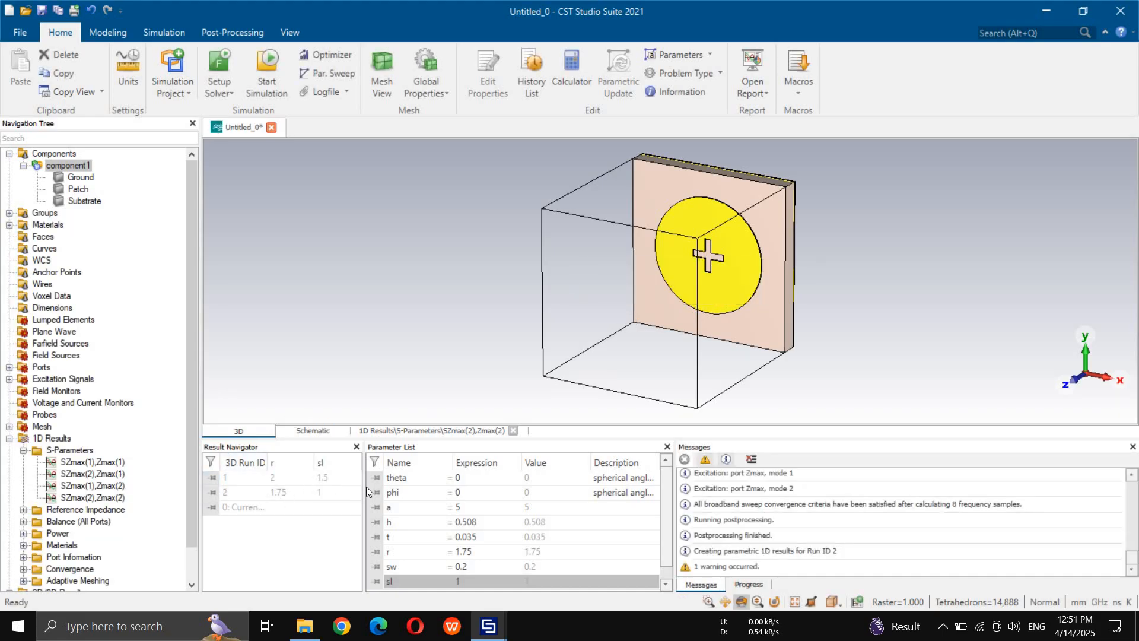
left_click_drag(365, 486, 455, 484)
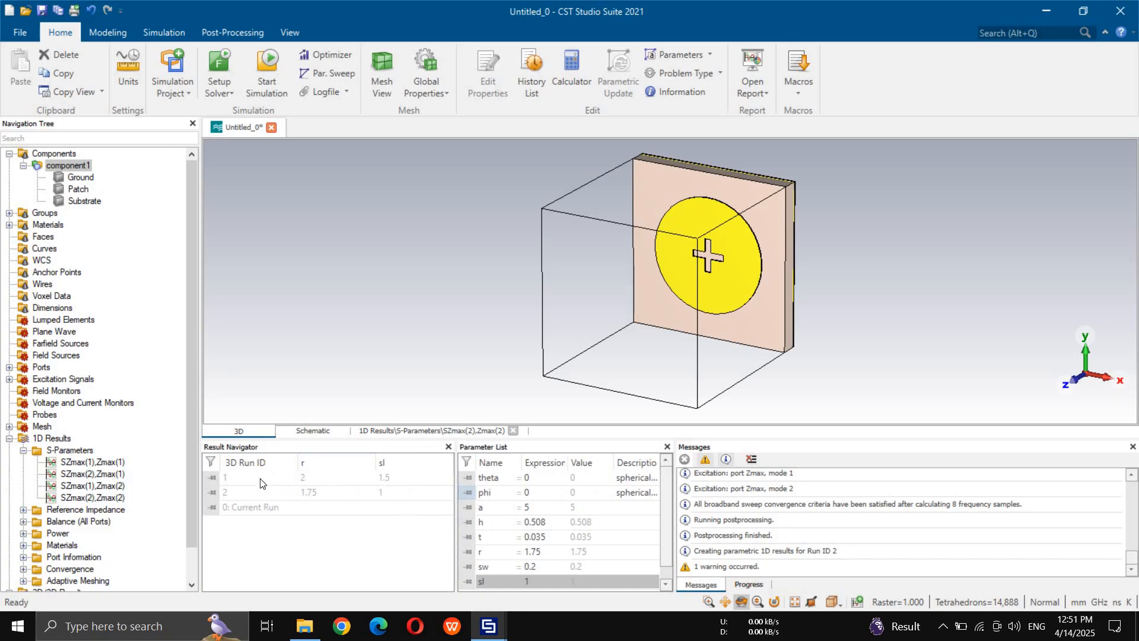
left_click(93, 450)
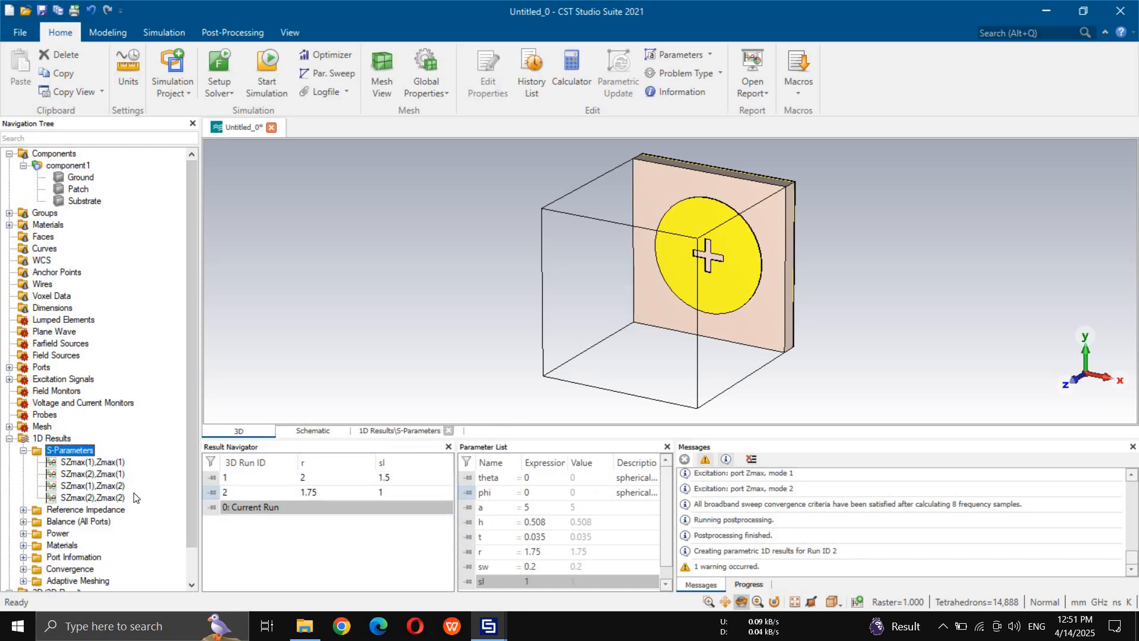
left_click(91, 463)
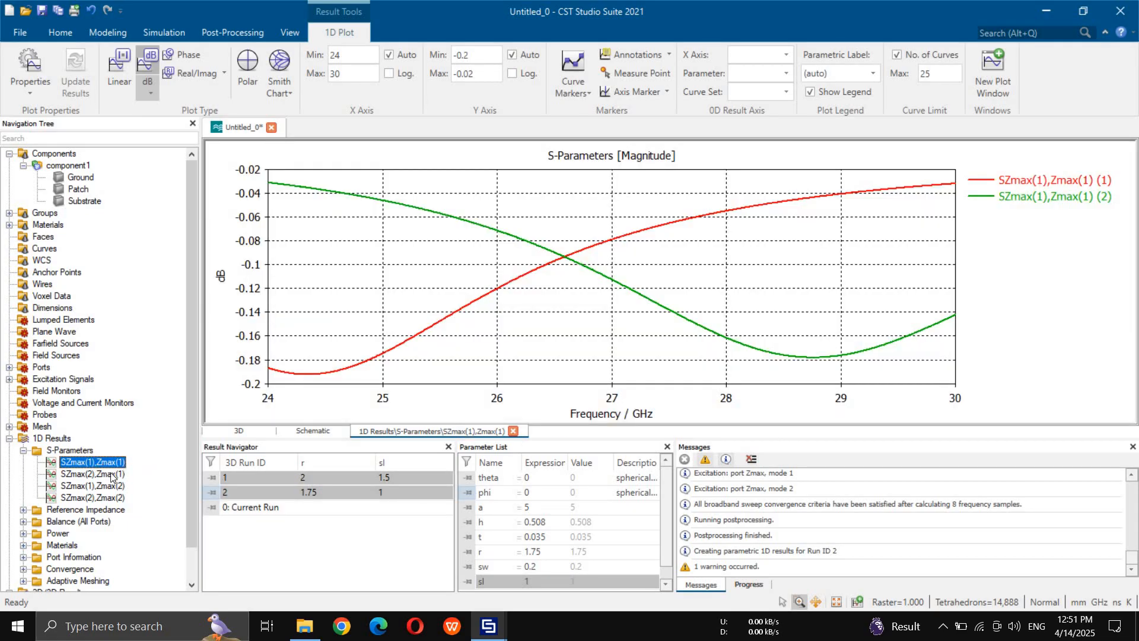
left_click(111, 474, "ctrl")
left_click(111, 473, "ctrl")
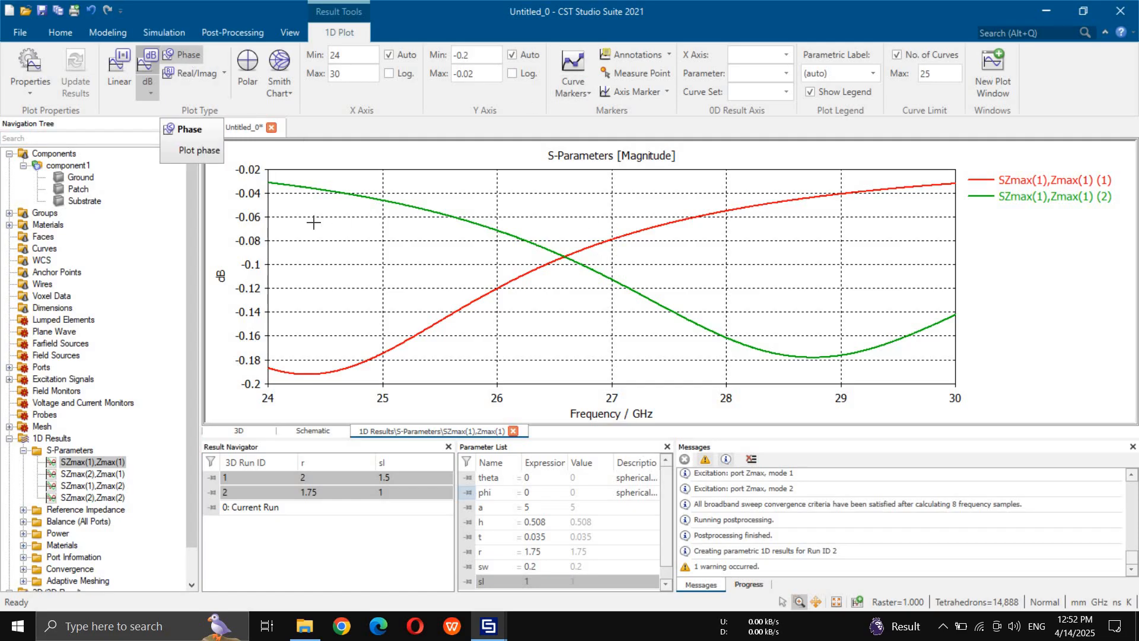
- Display the two SZmax(1),Zmax(1) runs as phase and set the plot's phase wrap to Unwrap
left_click(194, 57)
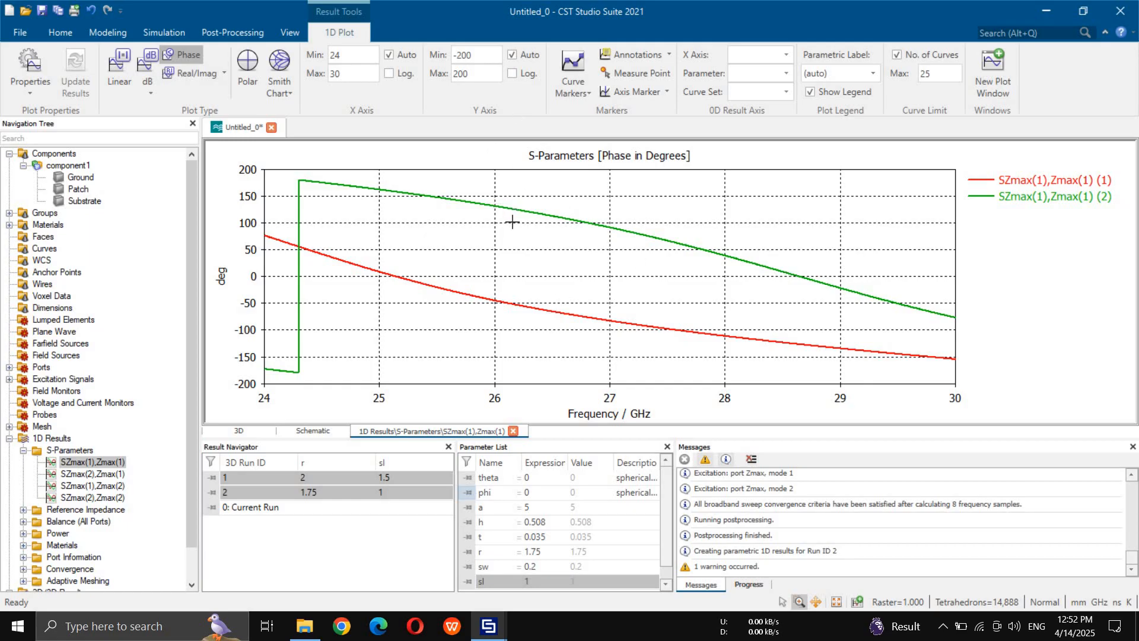
right_click(513, 344)
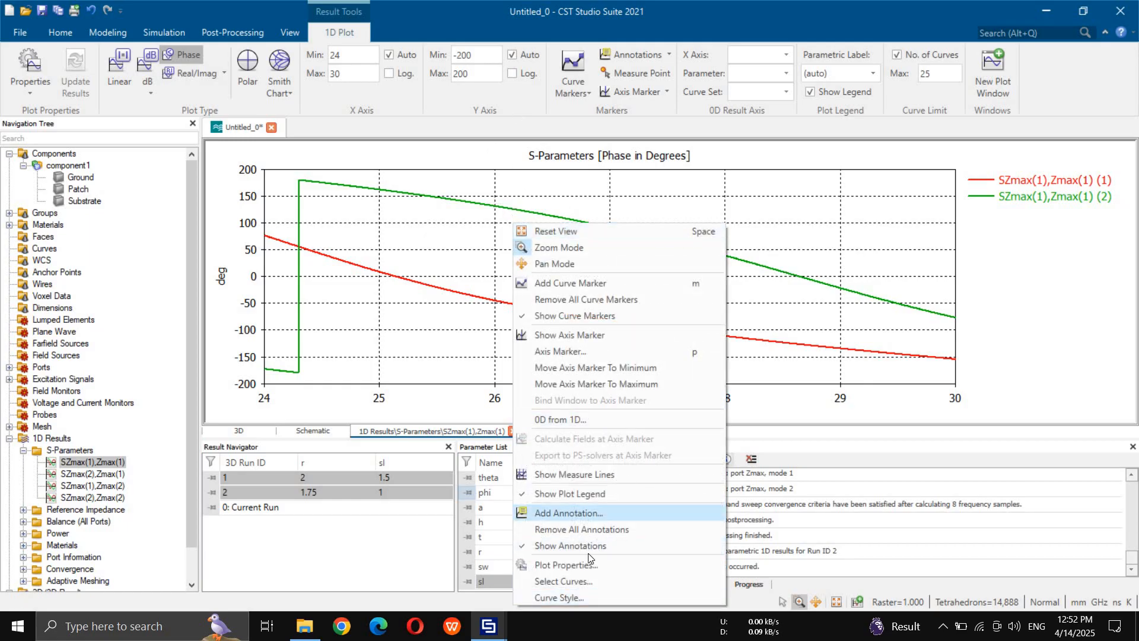
left_click(566, 565)
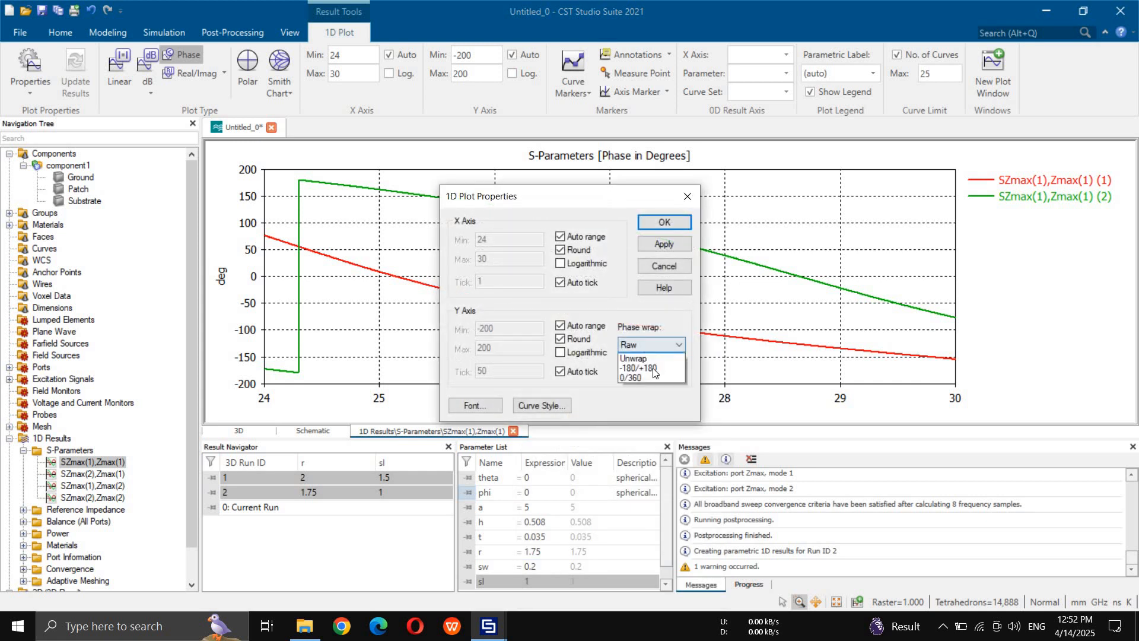
left_click(633, 358)
left_click(663, 222)
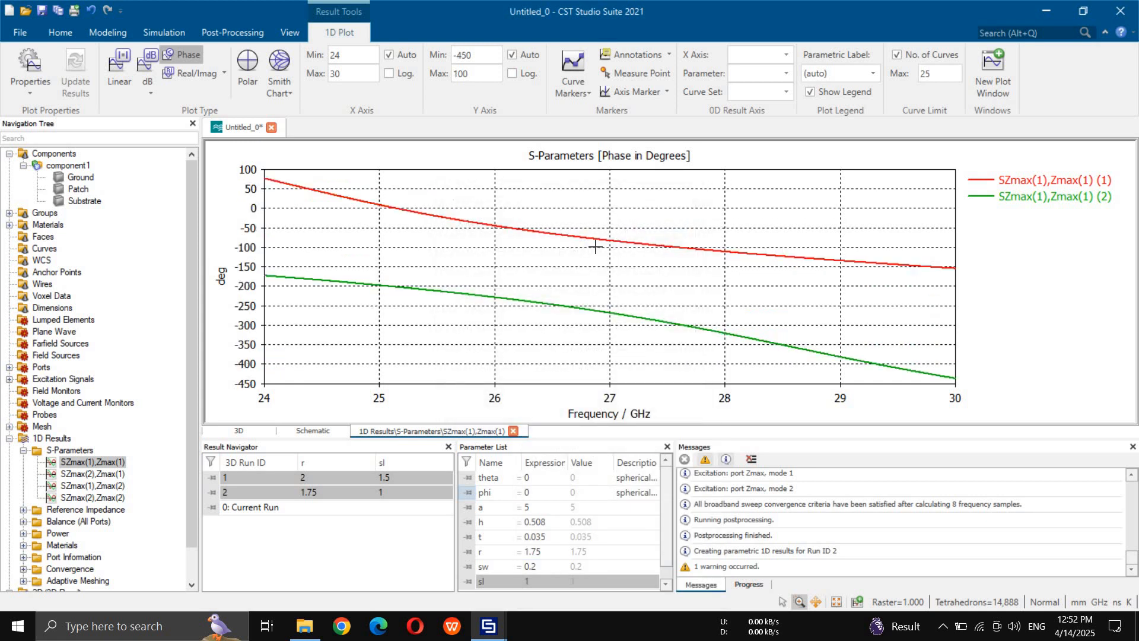
- Add an axis marker to the S-parameter phase plot and move it to about 26.74 GHz with the full frequency range in view
right_click(595, 341)
left_click(670, 394)
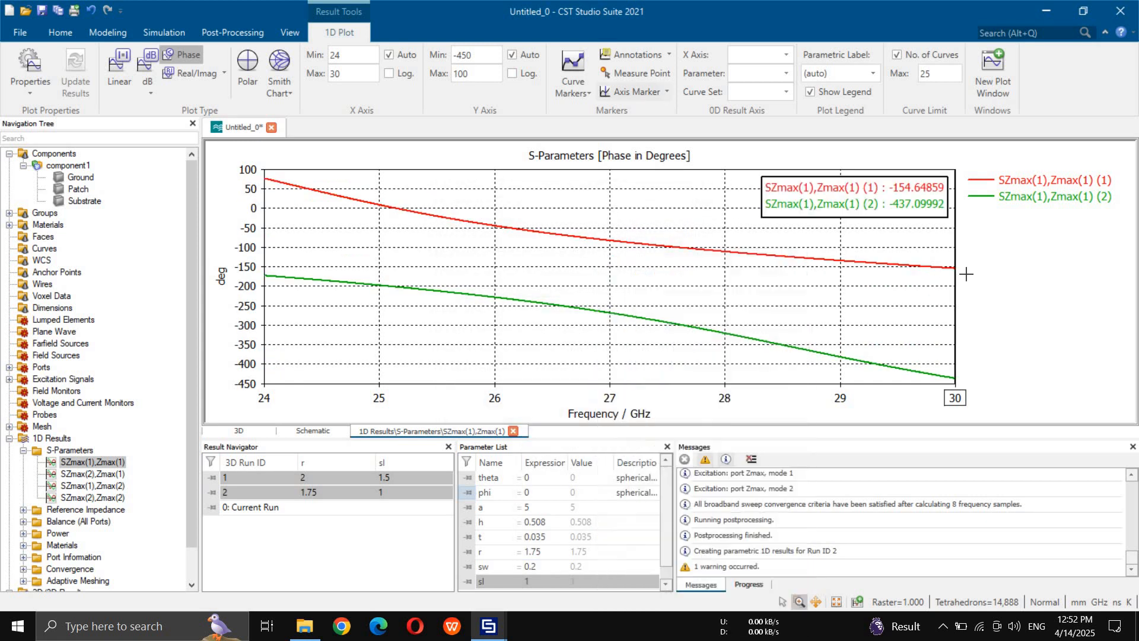
mouse_move(952, 288)
left_mouse_down()
mouse_move(808, 304)
mouse_move(625, 295)
left_mouse_up()
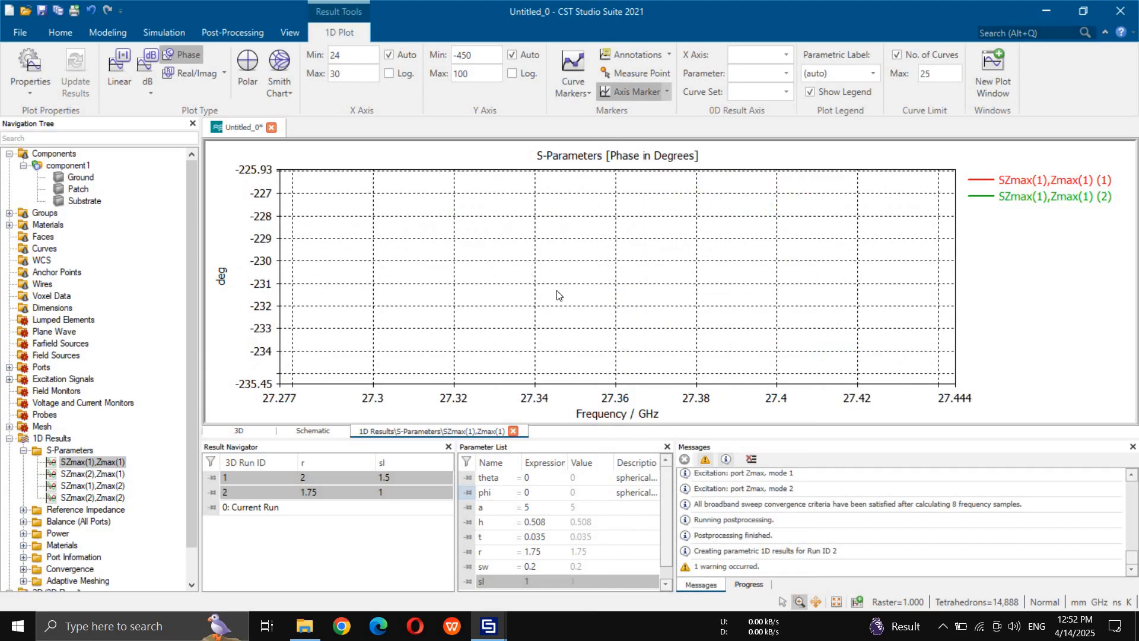
right_click(531, 275)
key("space")
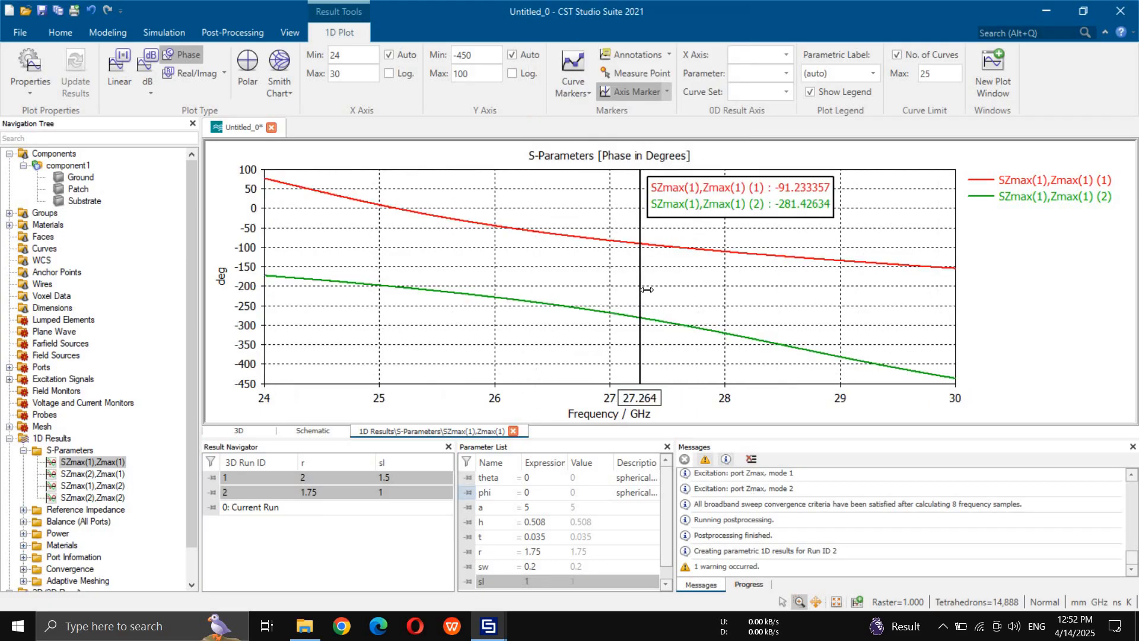
mouse_move(631, 298)
left_mouse_down()
mouse_move(541, 308)
mouse_move(575, 319)
left_mouse_up()
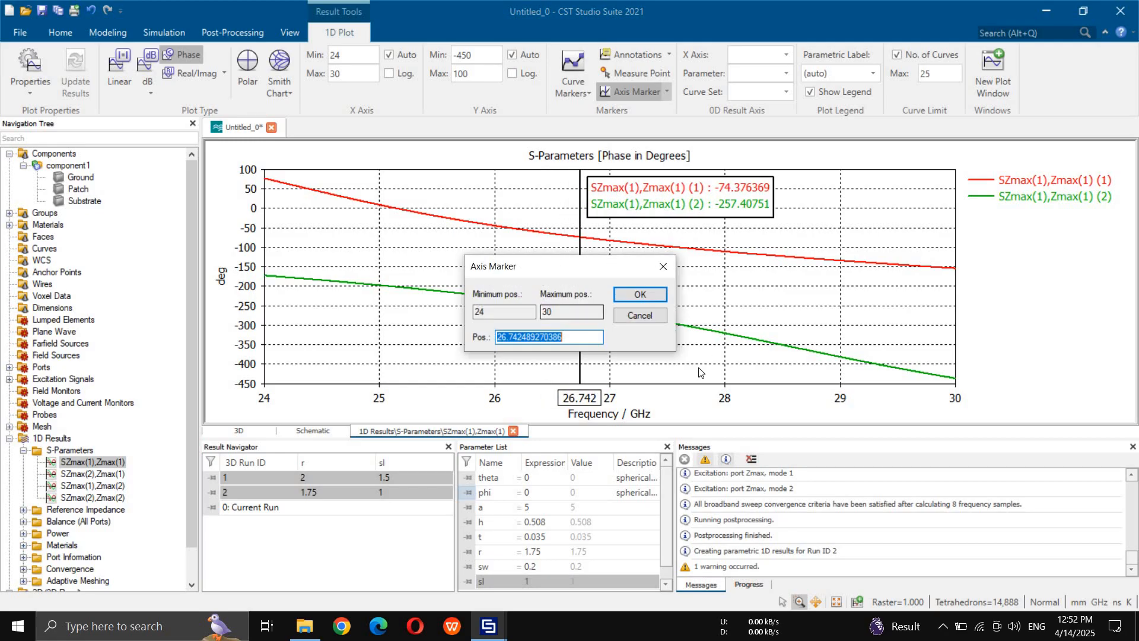
- Set the axis marker's position to 26 GHz to compare both runs, and shift it slightly to about 26.13 GHz
type("26")
key("Return")
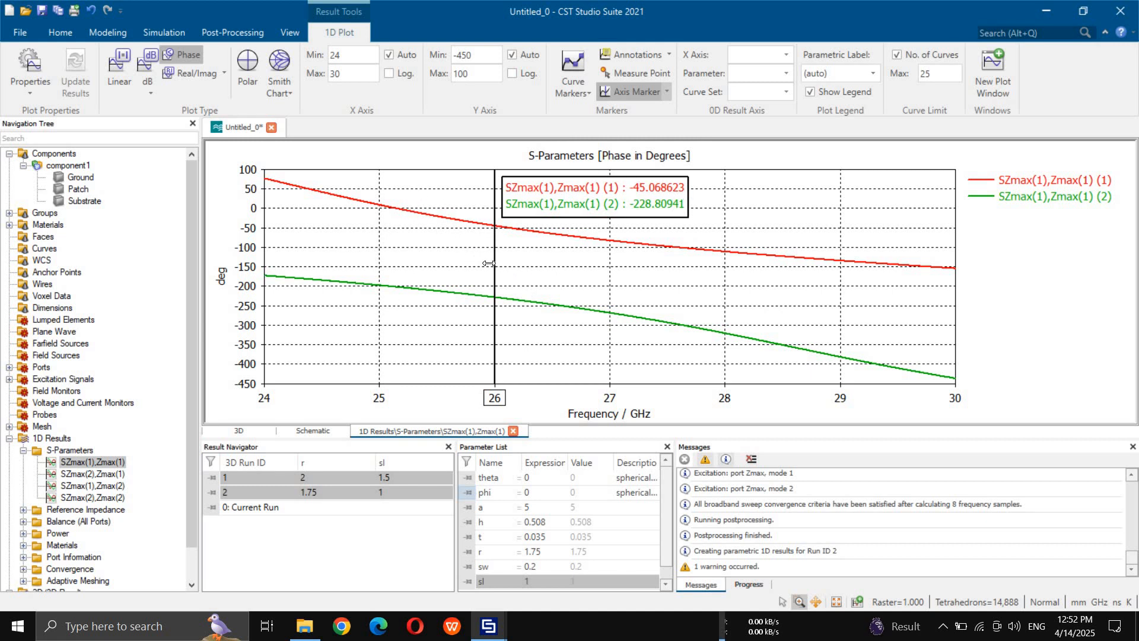
left_click_drag(495, 266, 509, 270)
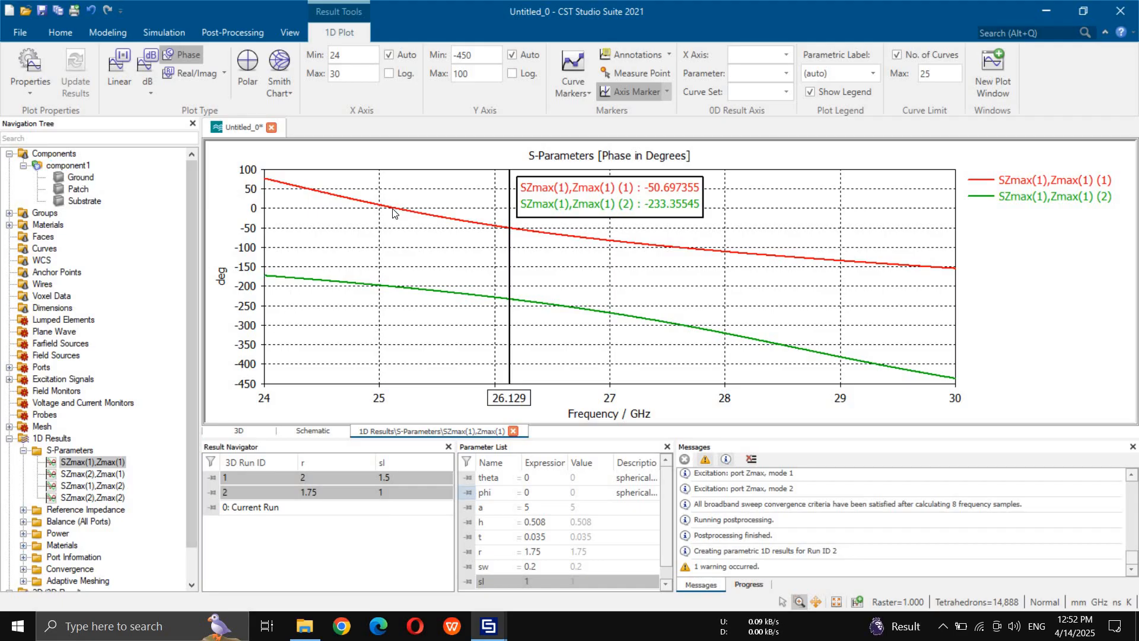
- Check component1 in the 3D view and the overall S-parameter plot, and display the SZmax(1),Zmax(1) runs as magnitude in dB
left_click(68, 164)
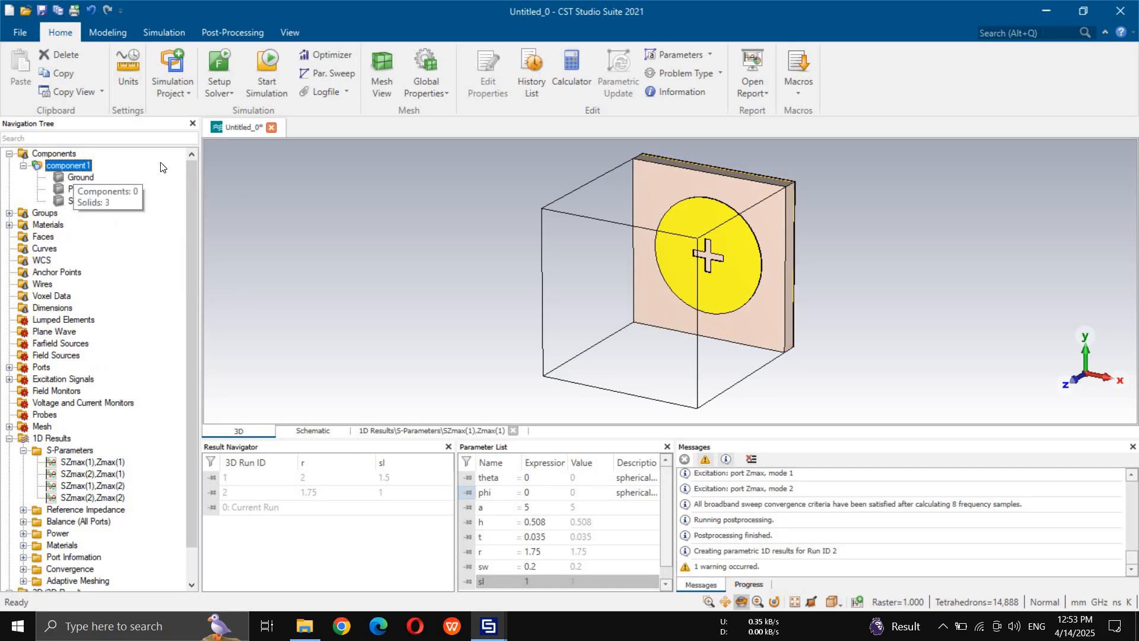
left_click(82, 452)
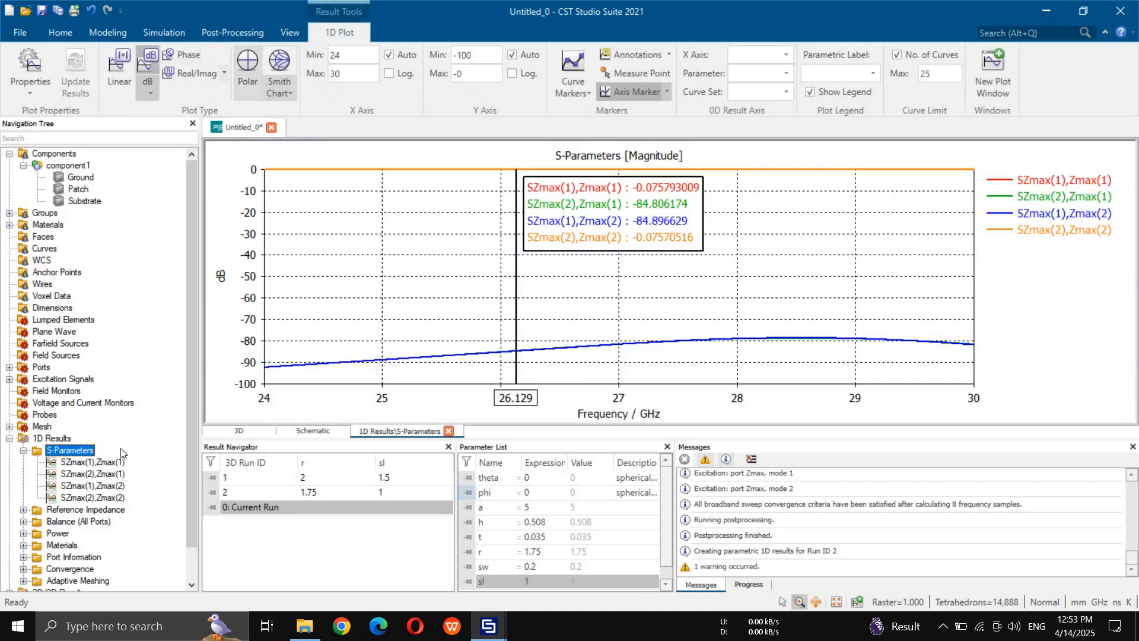
left_click(111, 463)
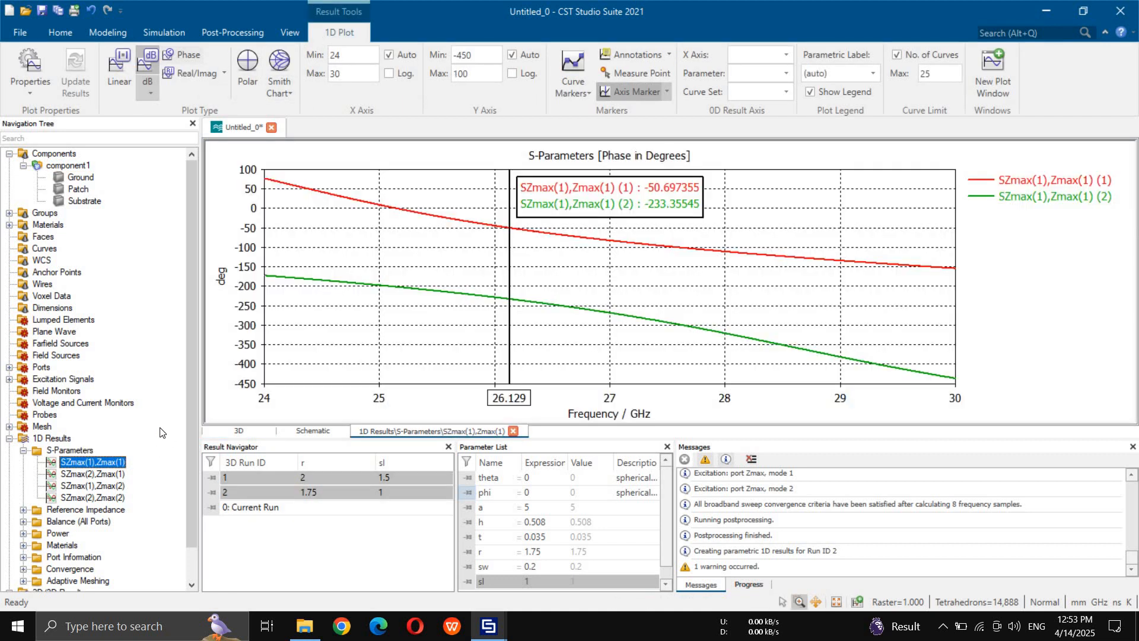
left_click(145, 58)
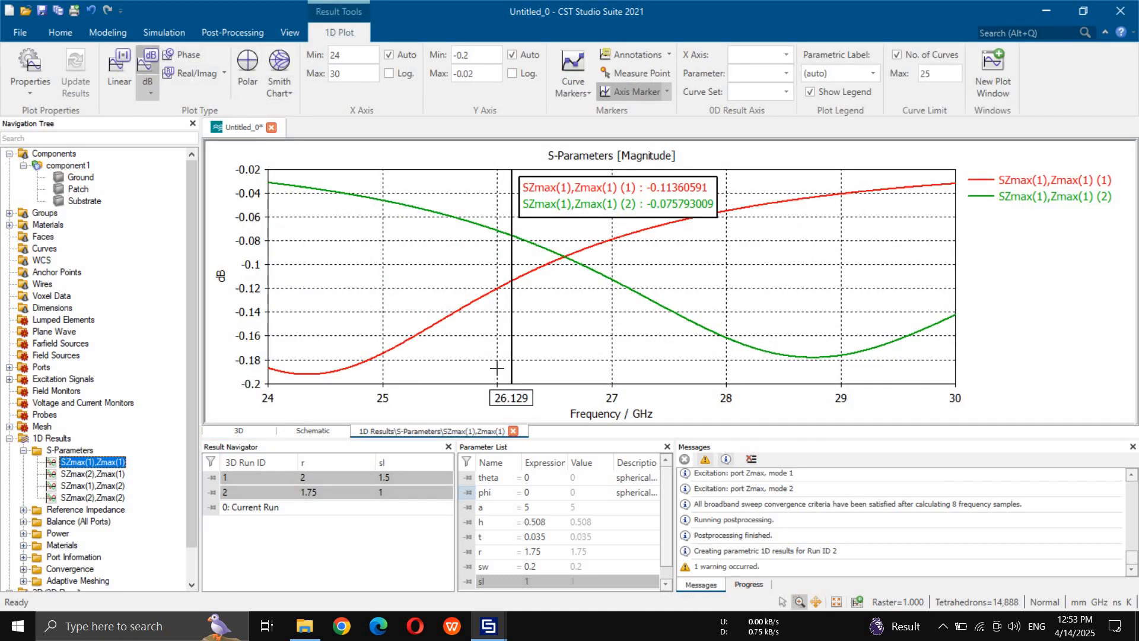